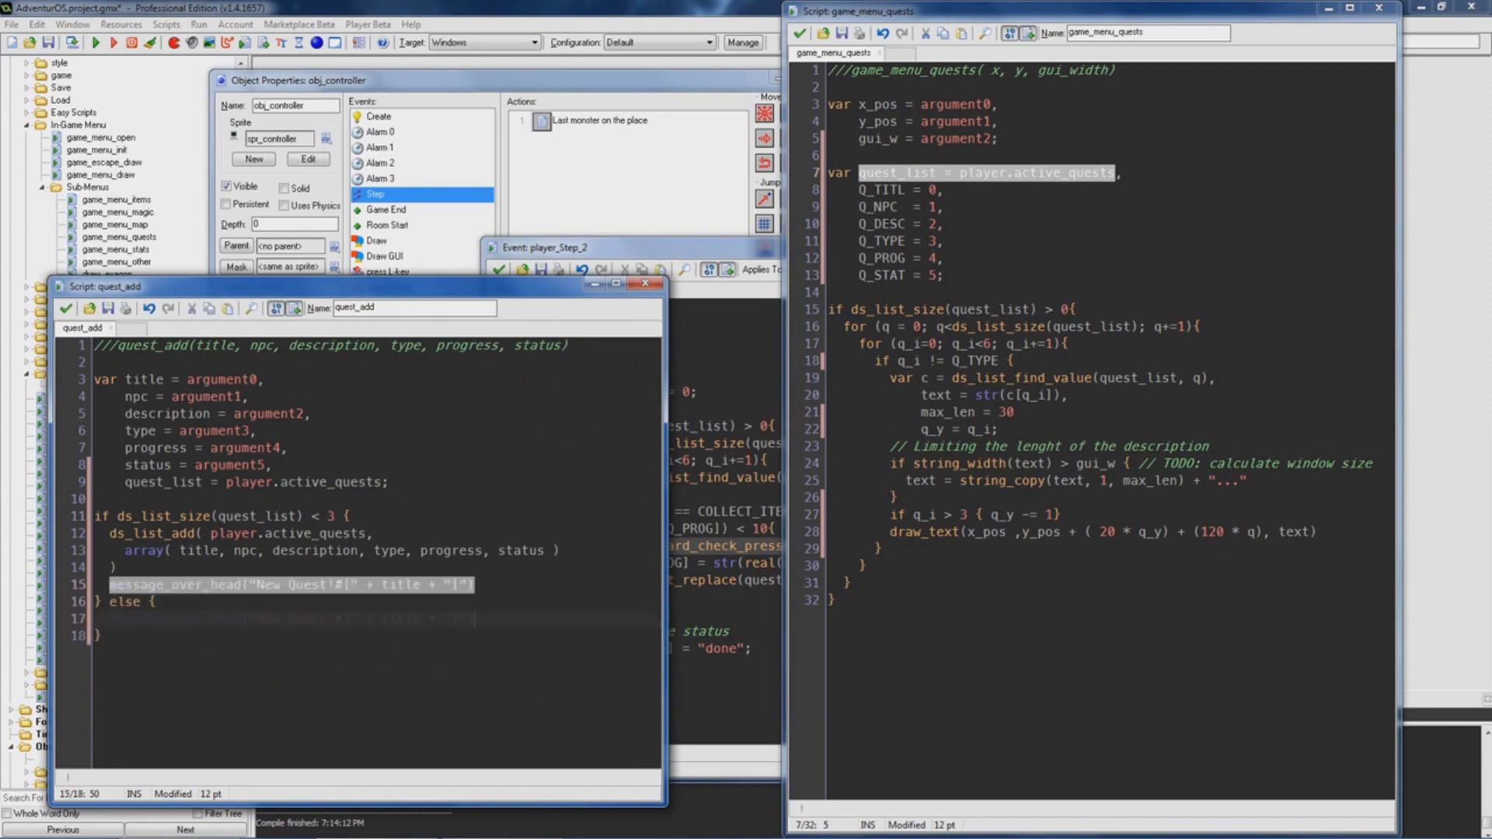
Type message_over_head("Can't accept Quest!") as the else branch of quest_add
text(message_over_head("Can't accept Quest!)
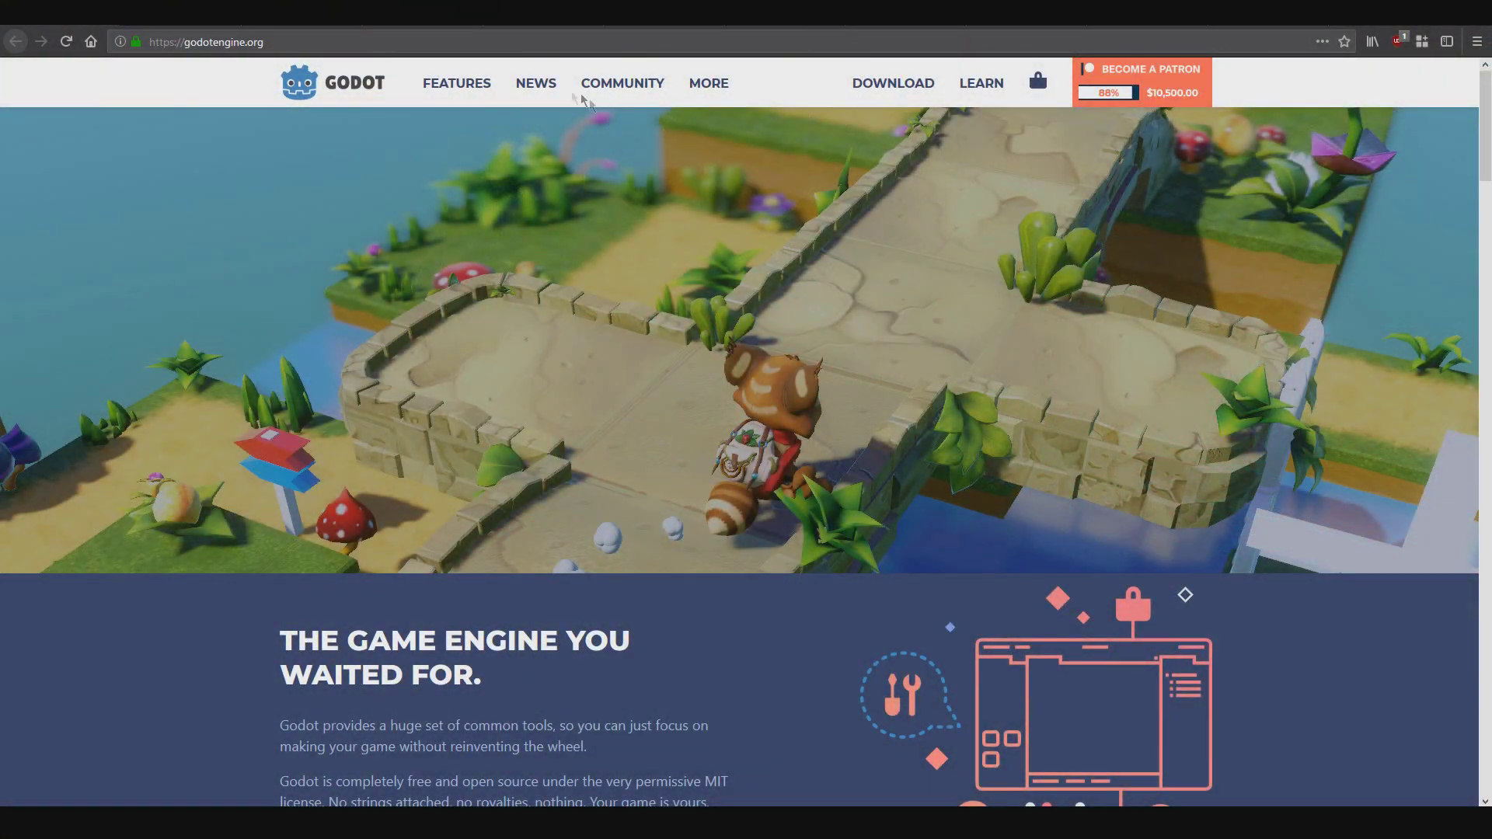
Go to Godot's News page and scroll through the recent 3.1 articles and back up
click(536, 84)
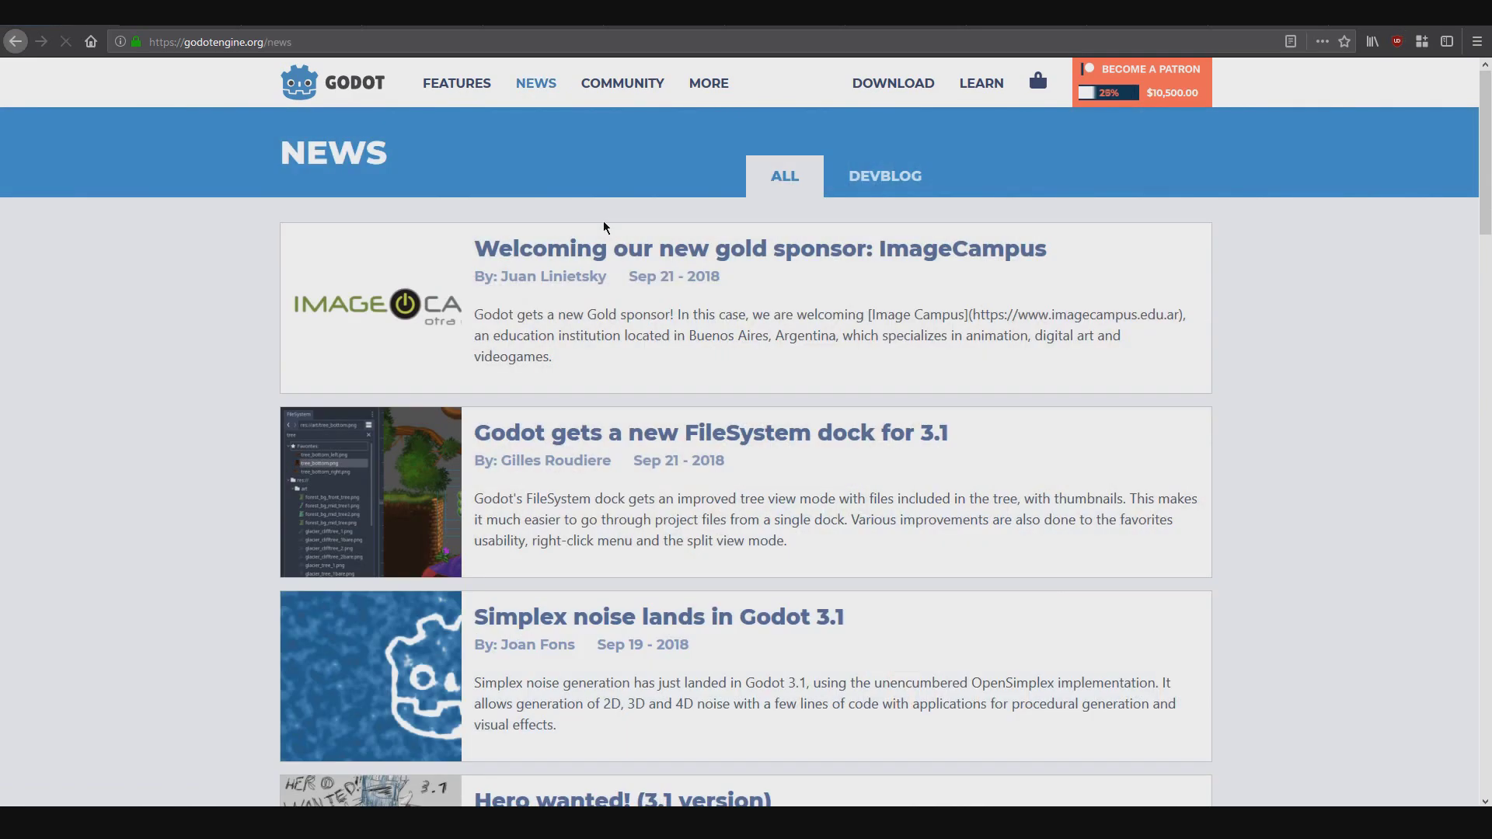
scroll(502, 405, down, 4)
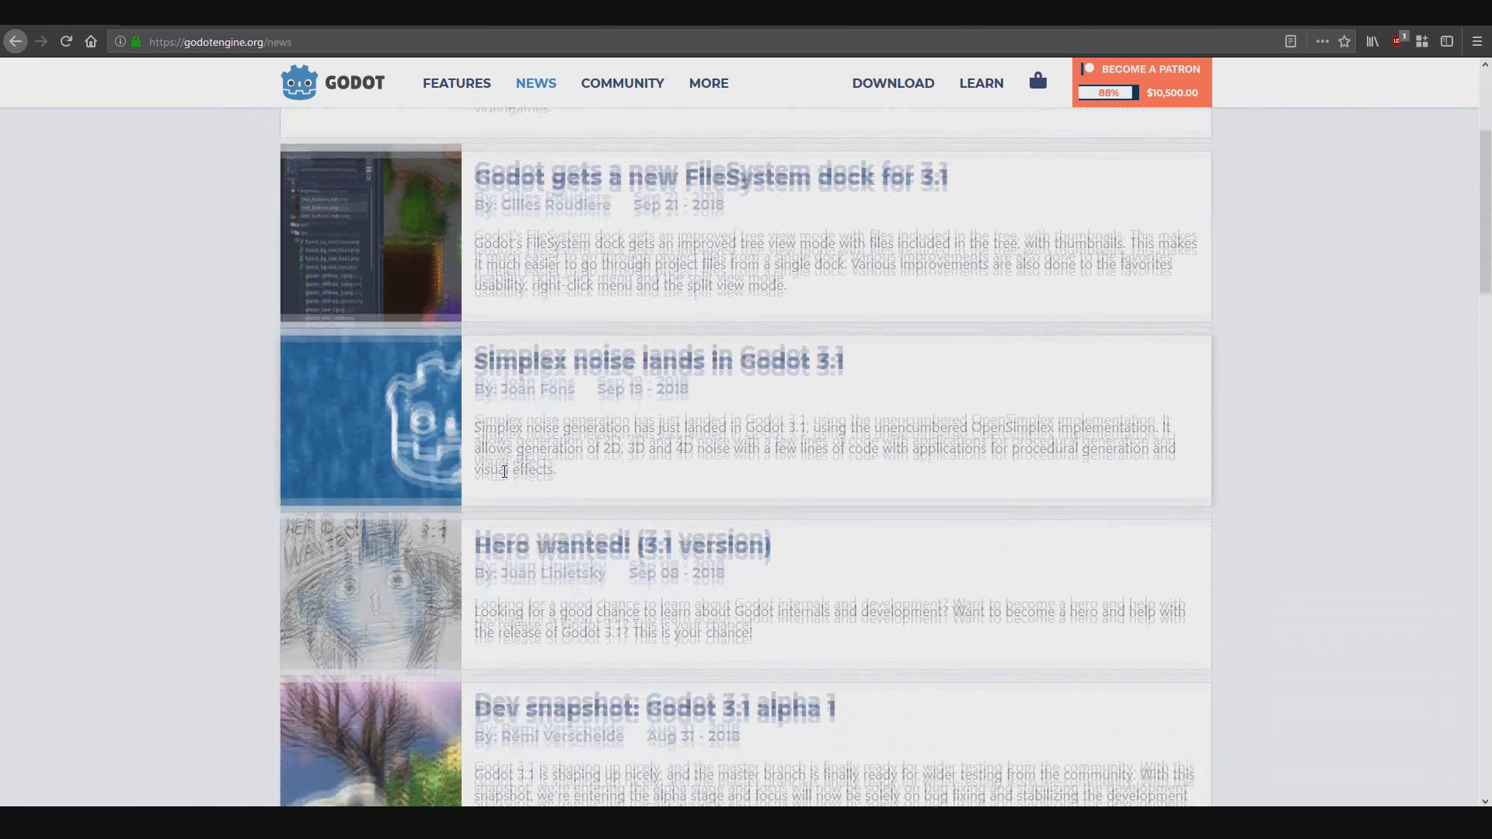
scroll(632, 463, down, 5)
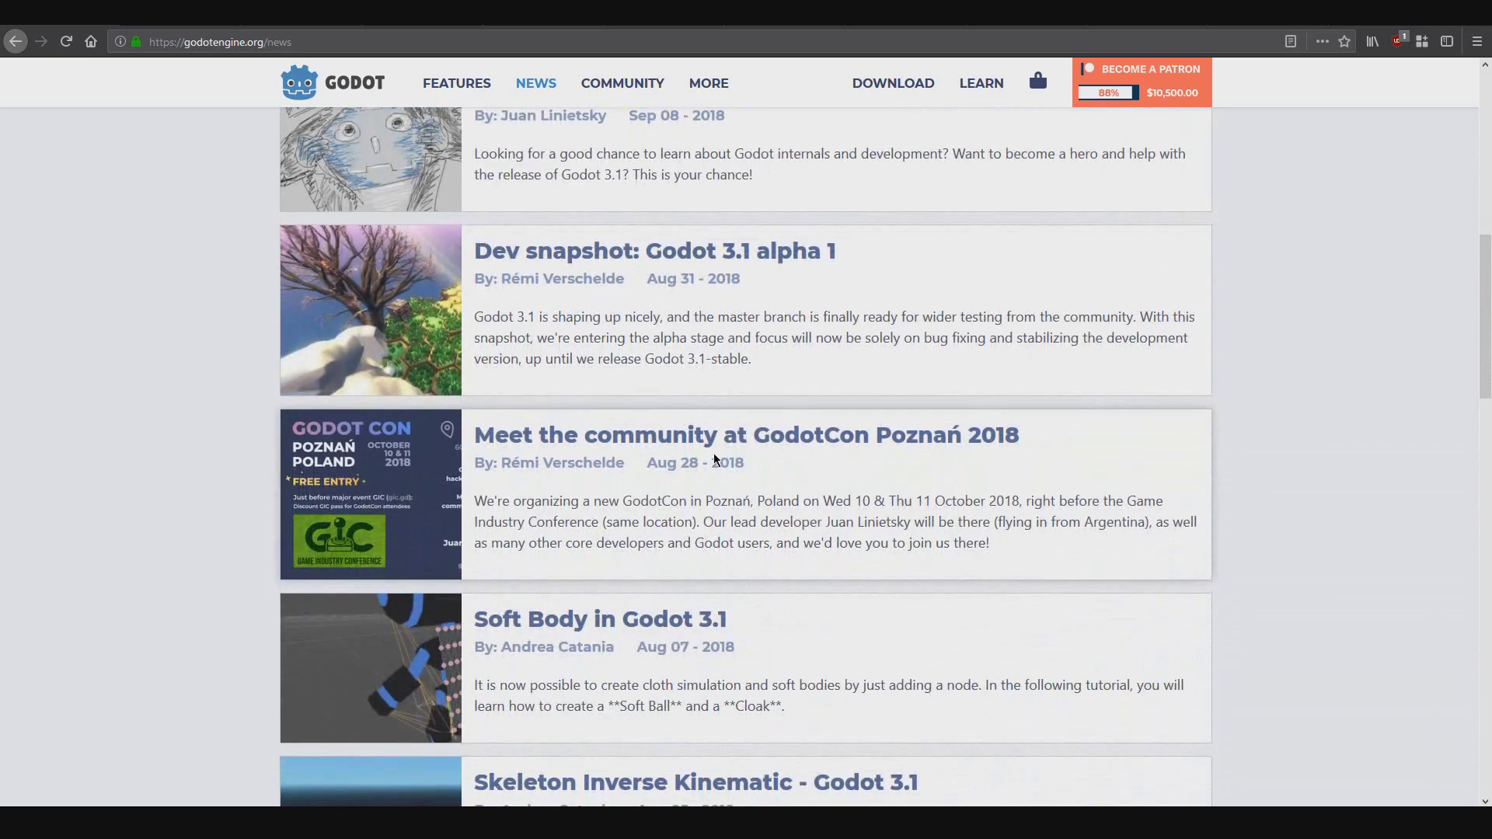
scroll(780, 571, down, 3)
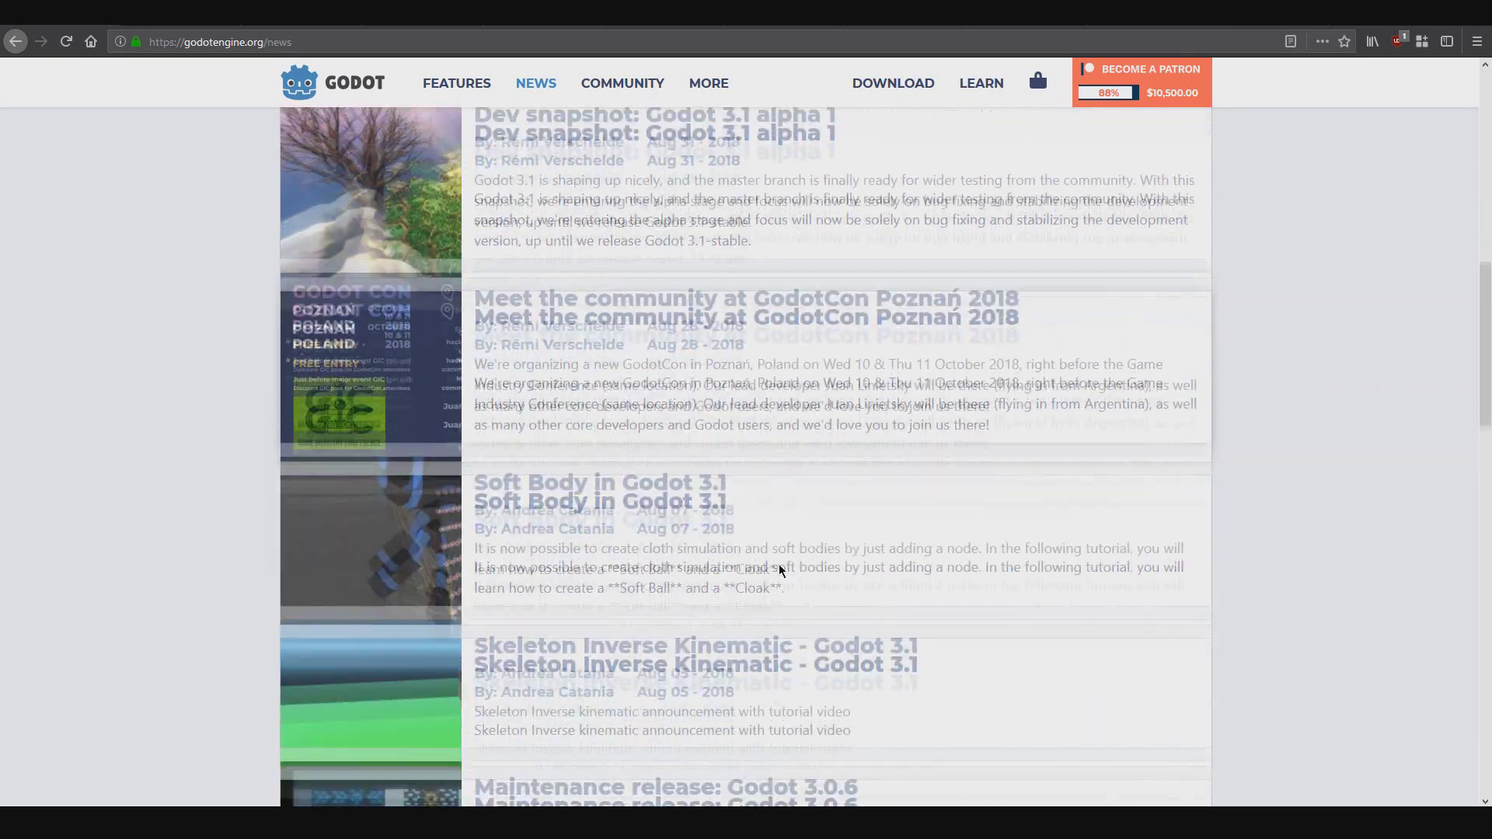
scroll(843, 576, up, 12)
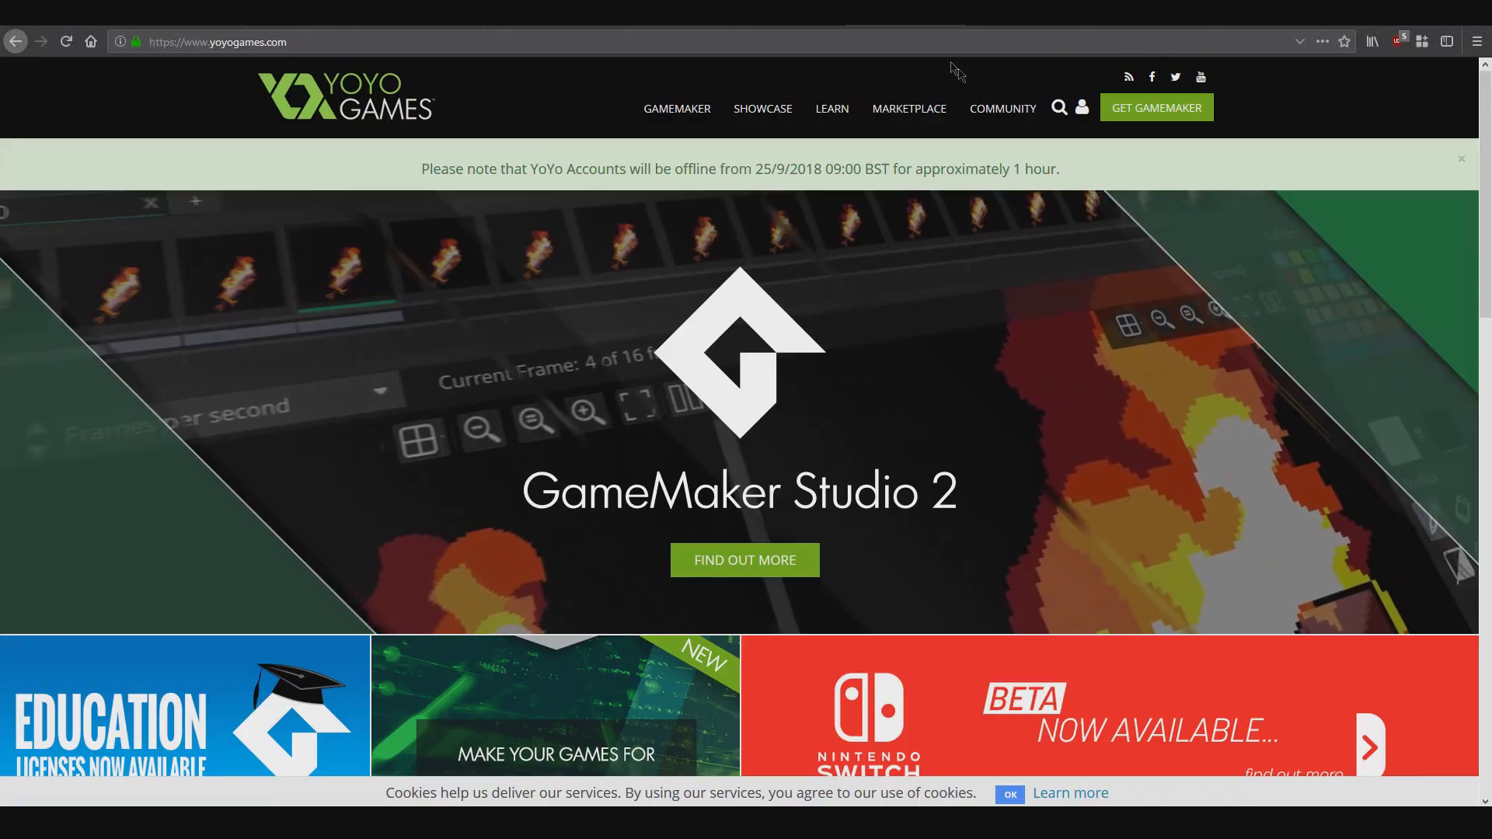
Go to the YoYo Games Blog from the Community menu and scroll through its GameMaker posts
mouse_move(1003, 119)
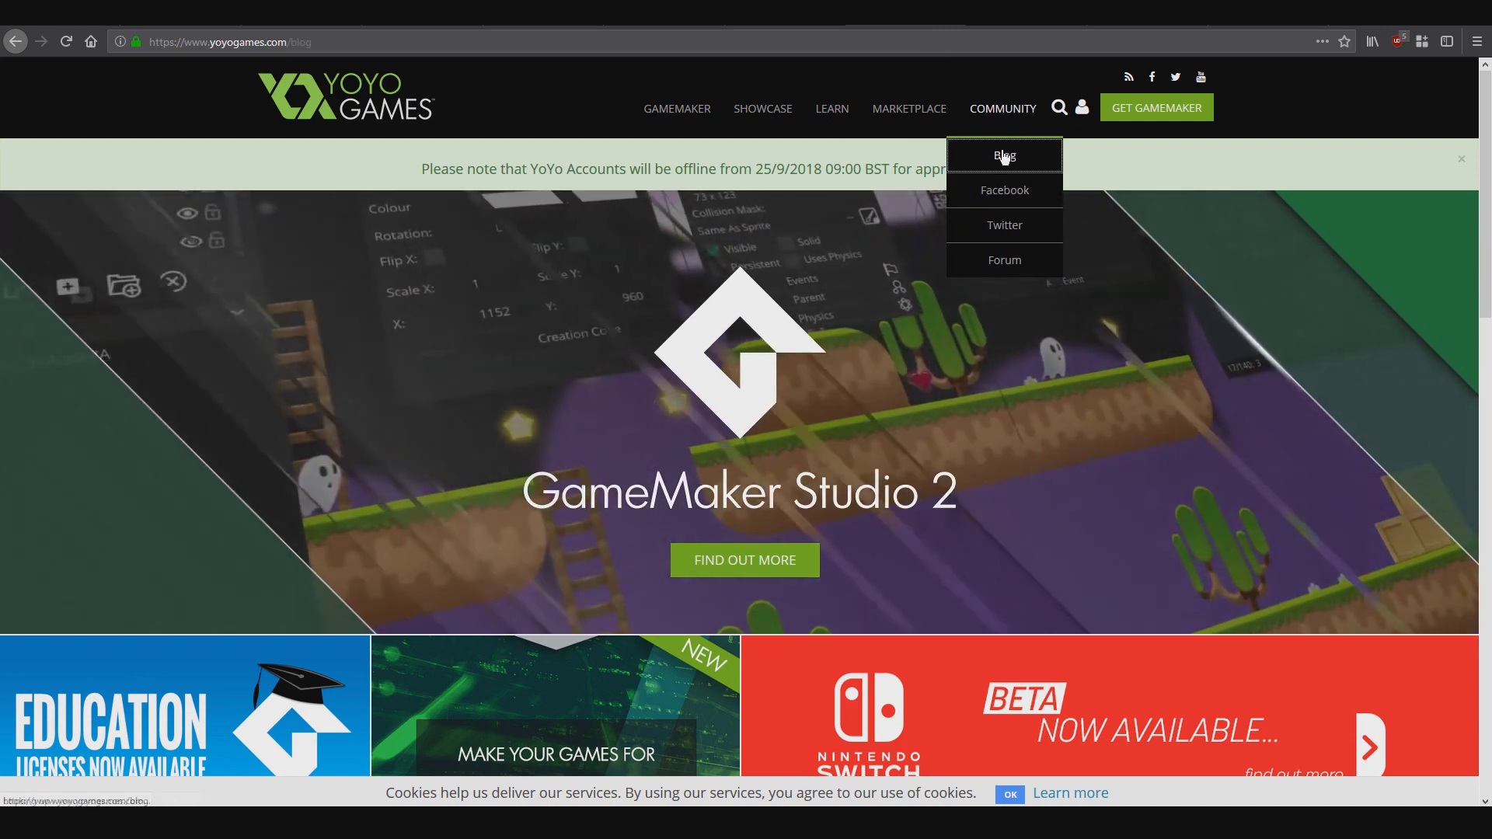
click(1002, 152)
scroll(733, 458, down, 2)
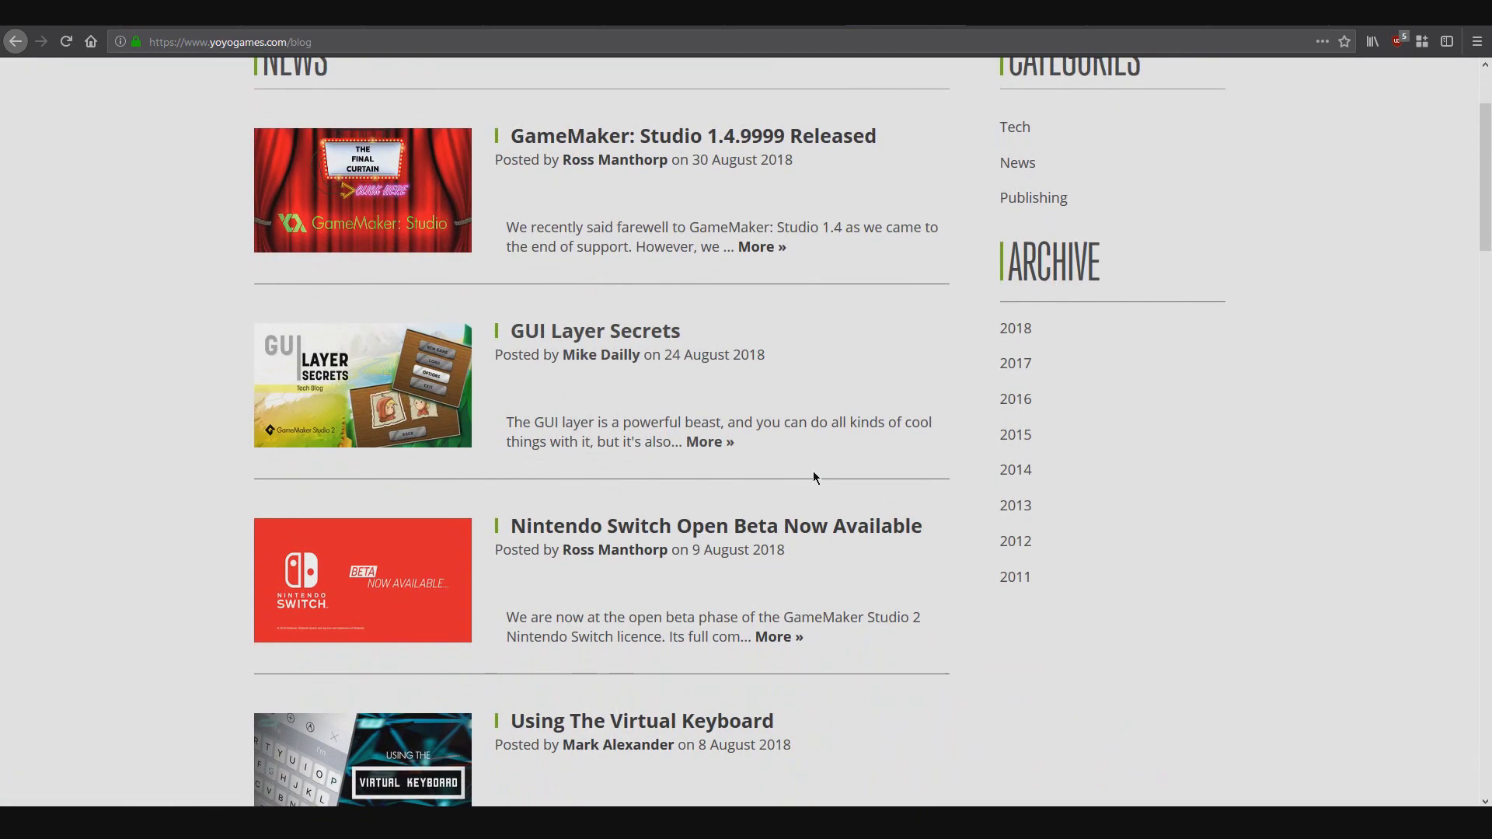
scroll(800, 411, up, 2)
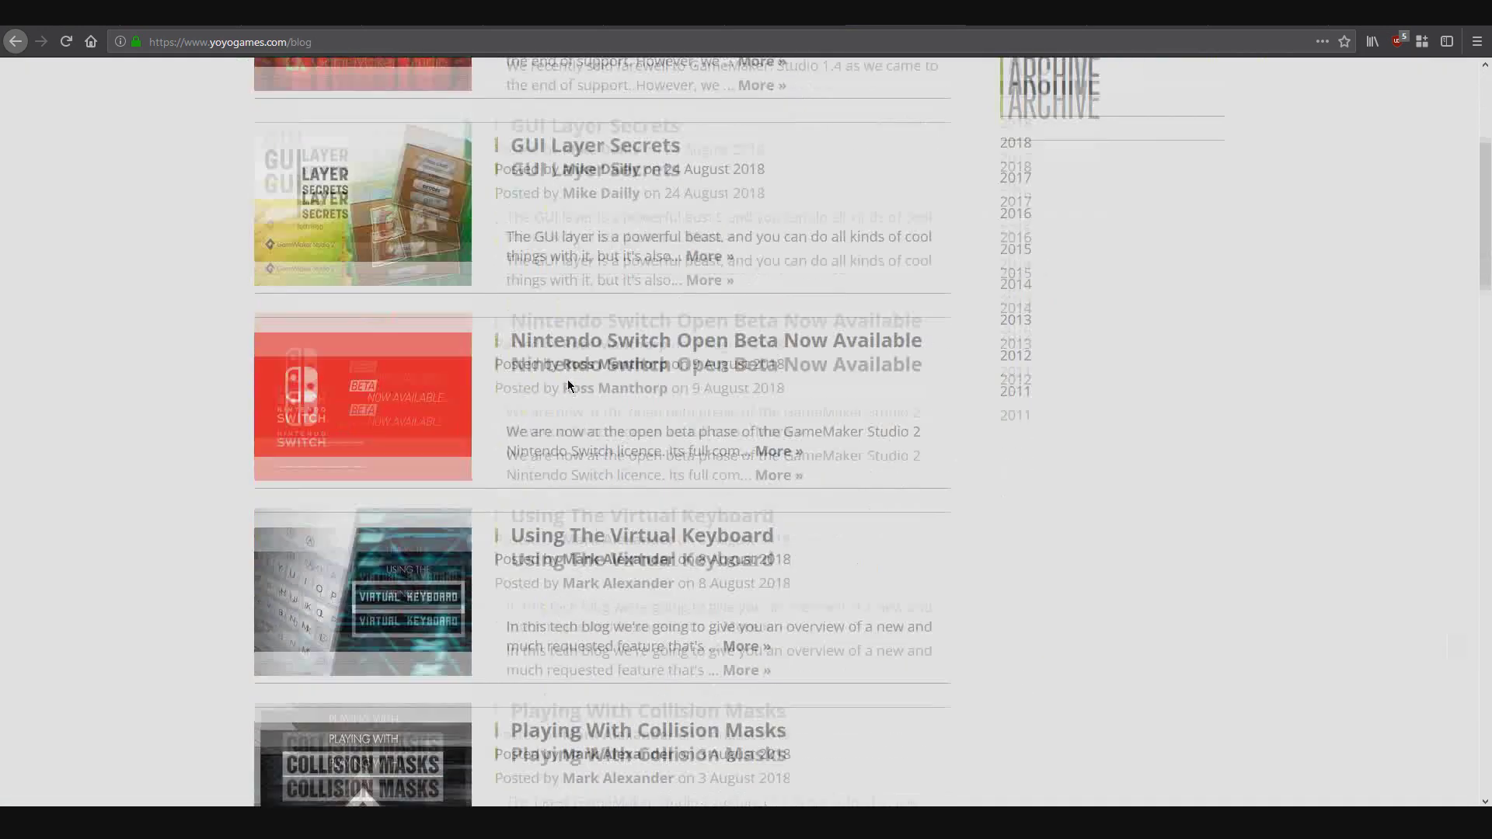
scroll(567, 379, down, 5)
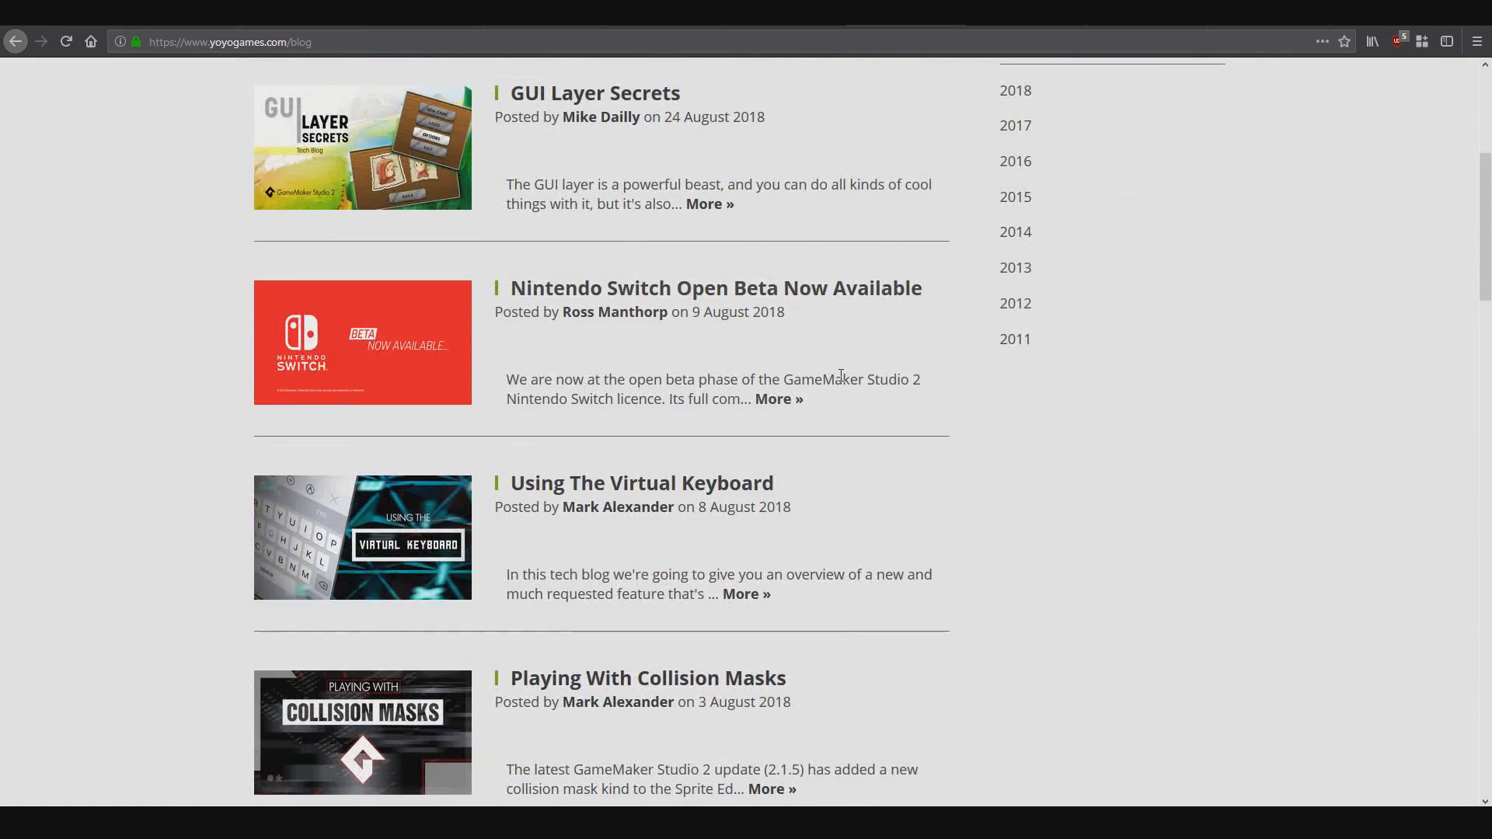
scroll(842, 384, down, 6)
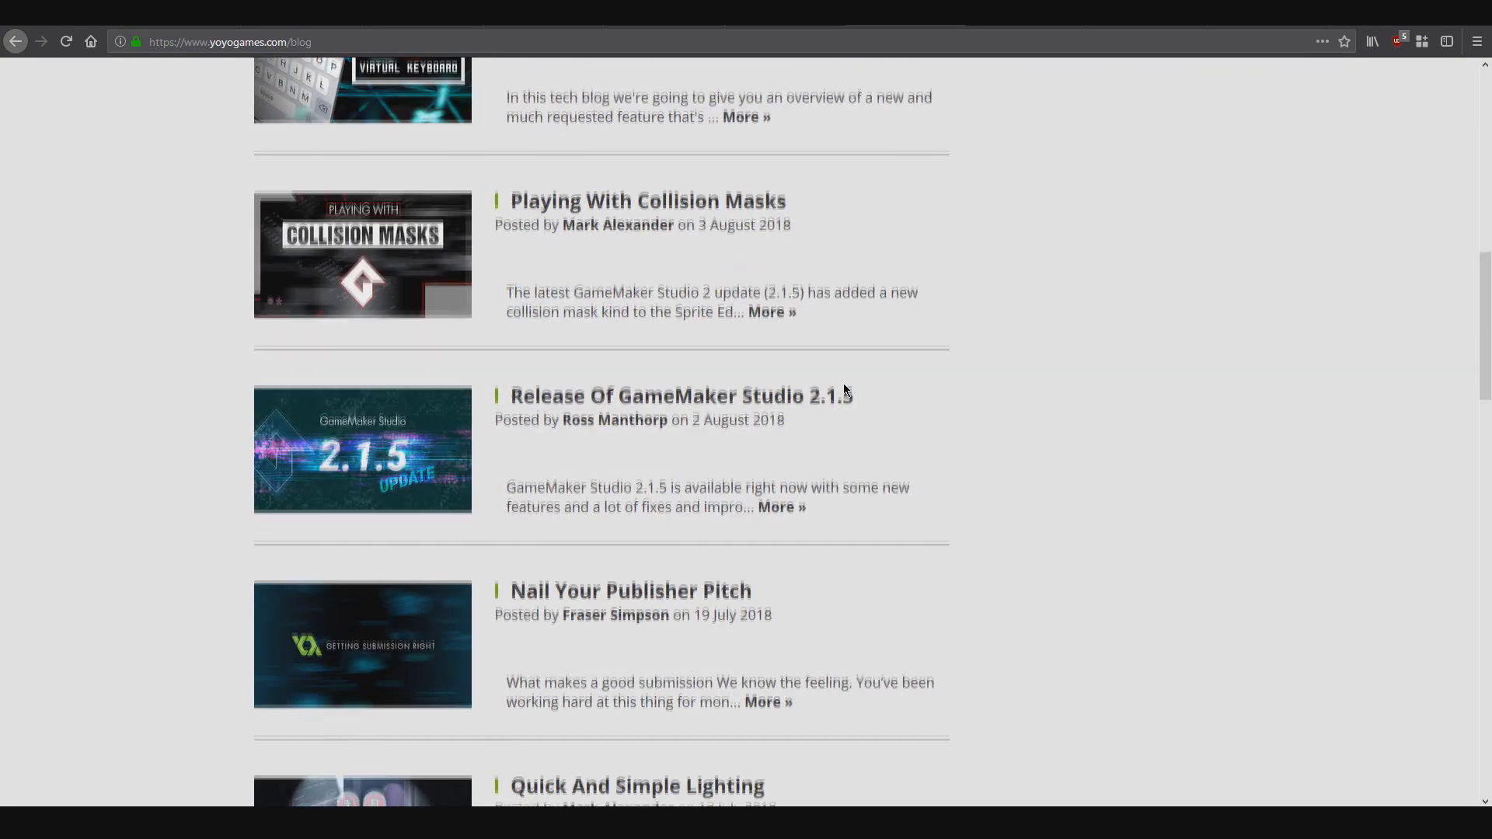
scroll(844, 386, down, 4)
scroll(829, 380, down, 2)
scroll(828, 380, down, 2)
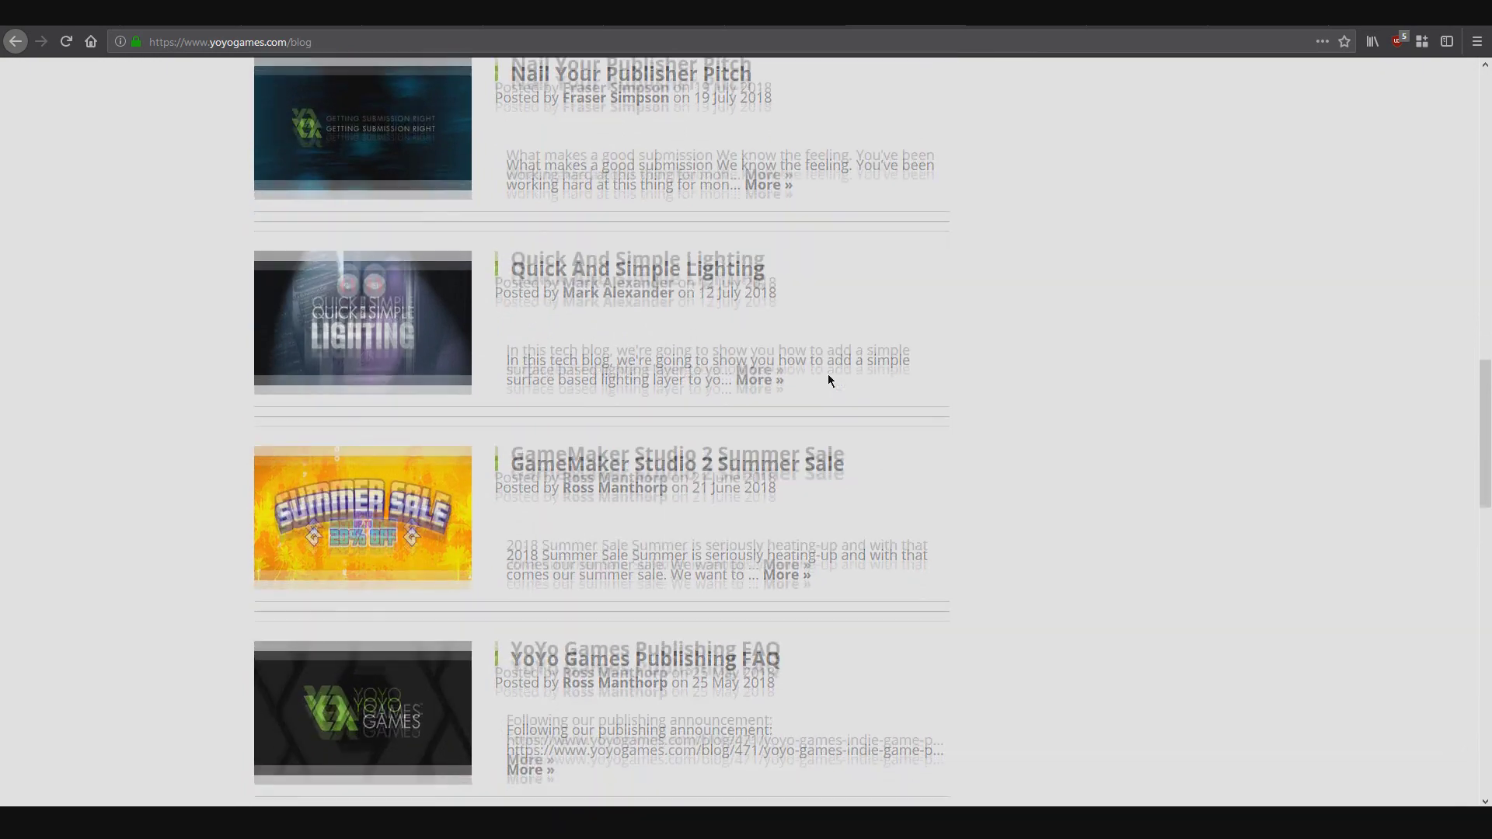
scroll(828, 380, down, 4)
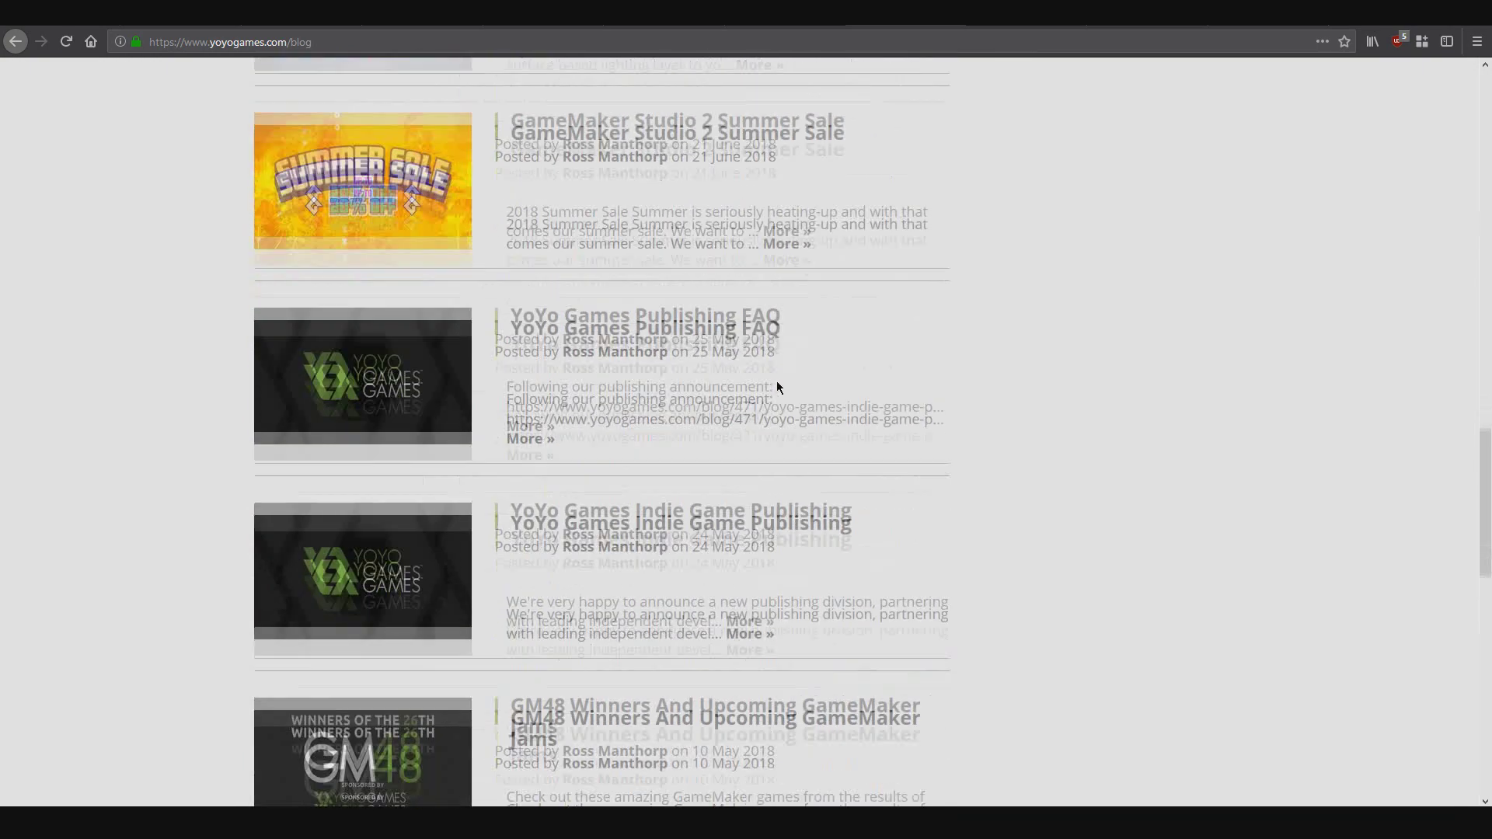
scroll(684, 333, down, 2)
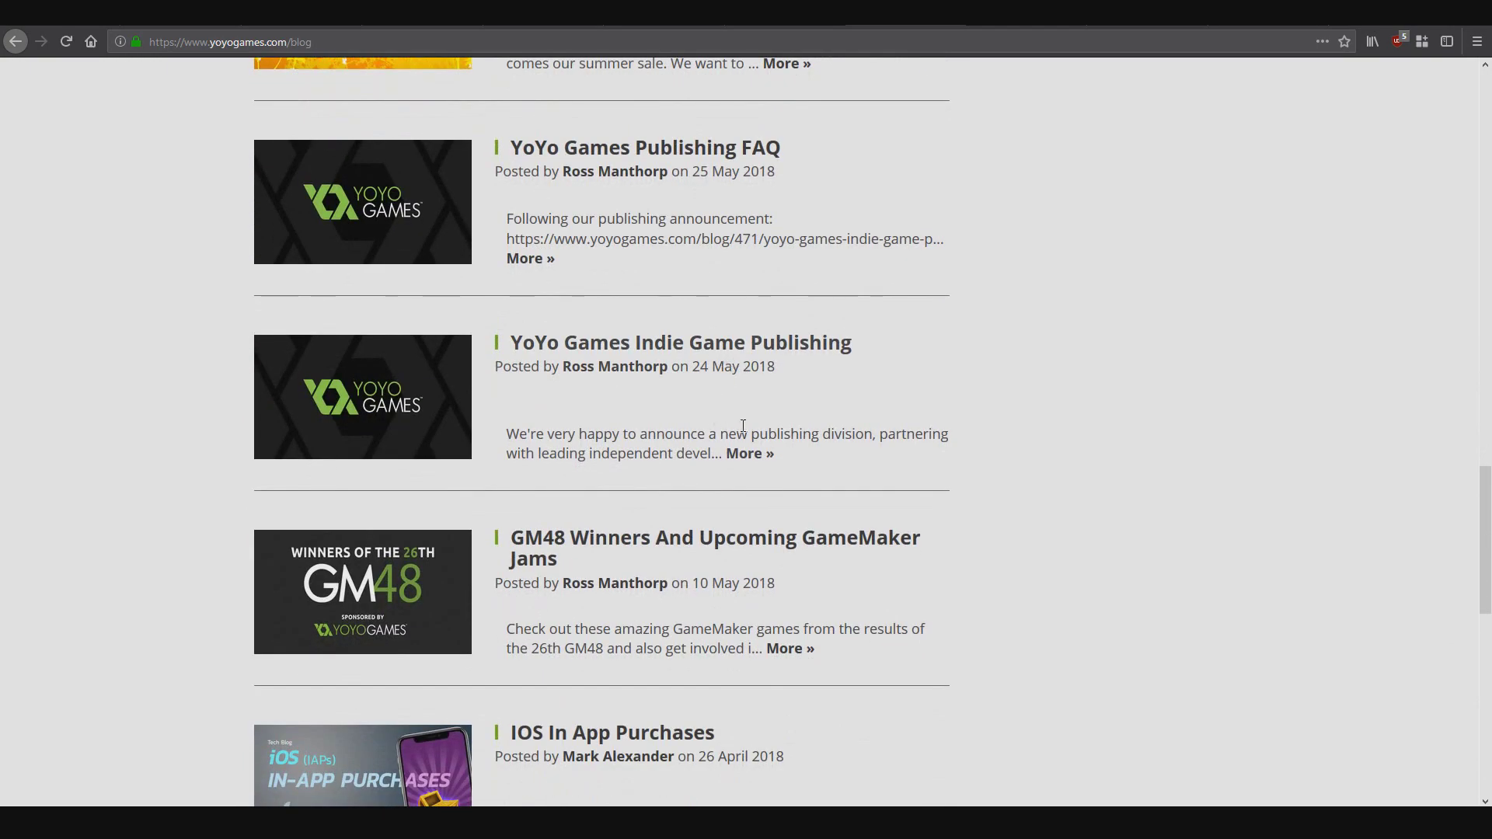
scroll(743, 426, down, 3)
scroll(743, 428, down, 3)
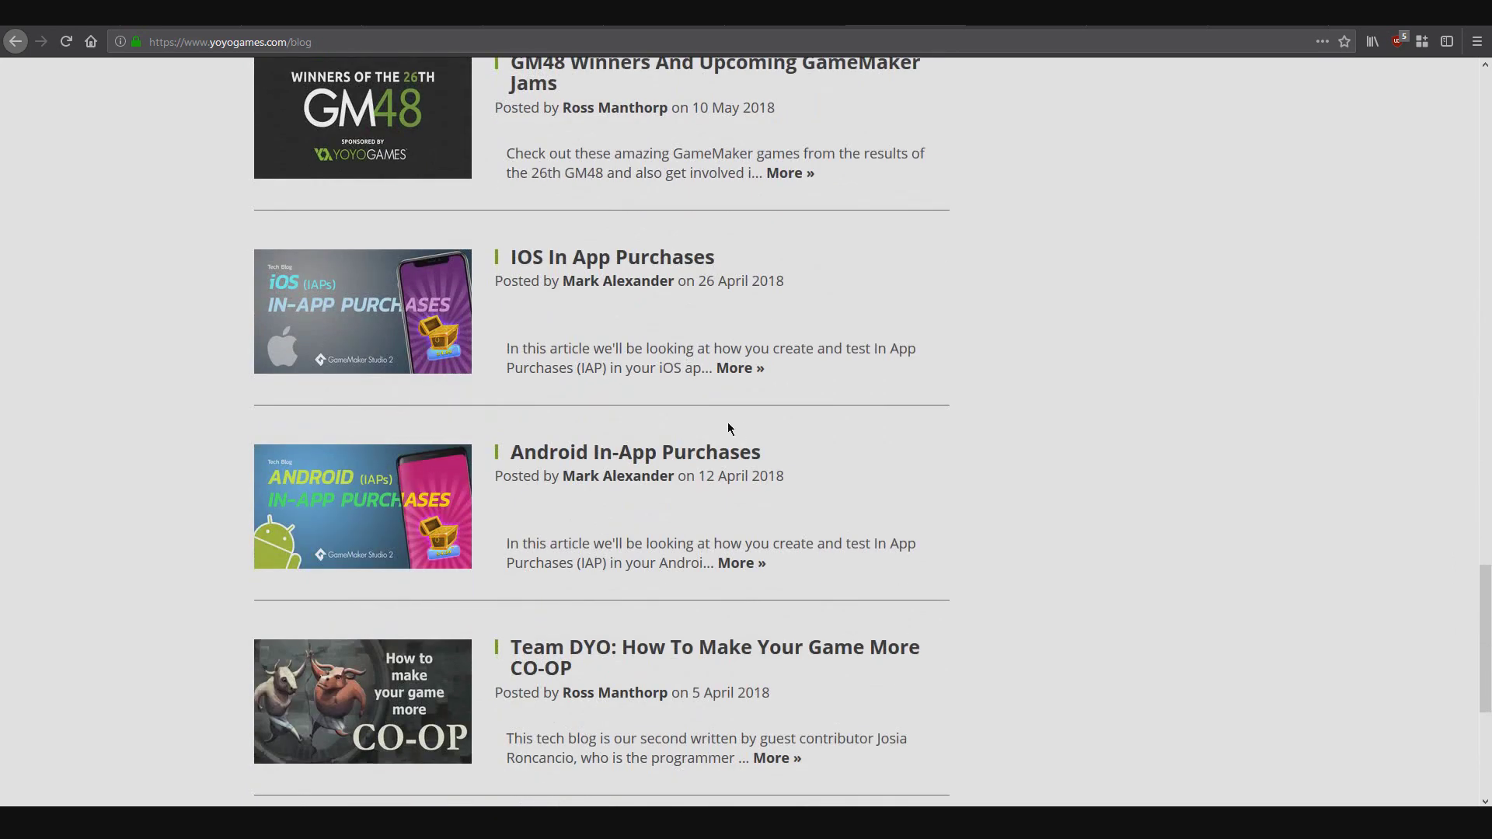
scroll(774, 453, up, 4)
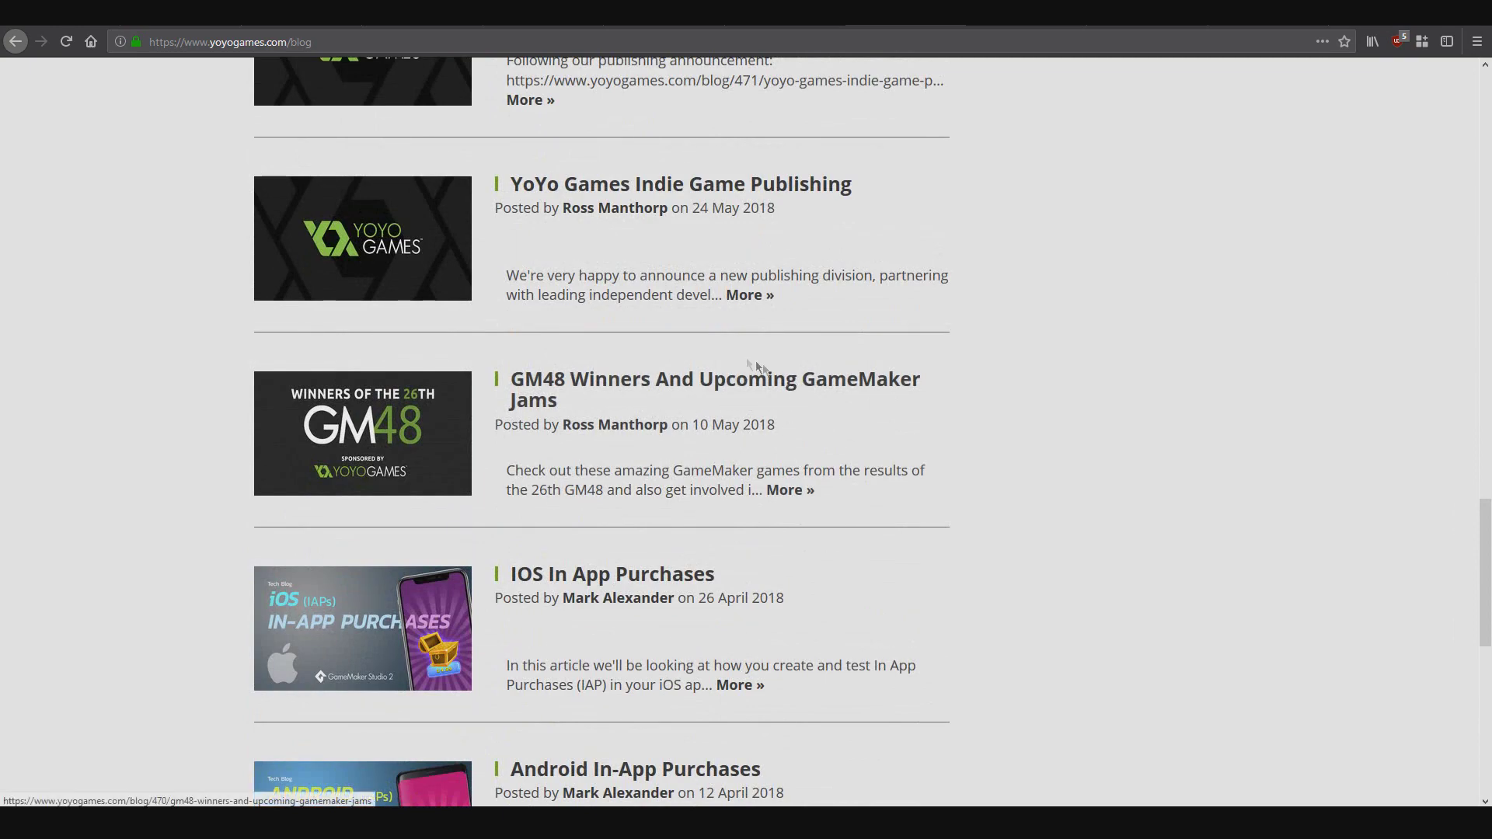
scroll(158, 178, up, 4)
scroll(157, 180, up, 15)
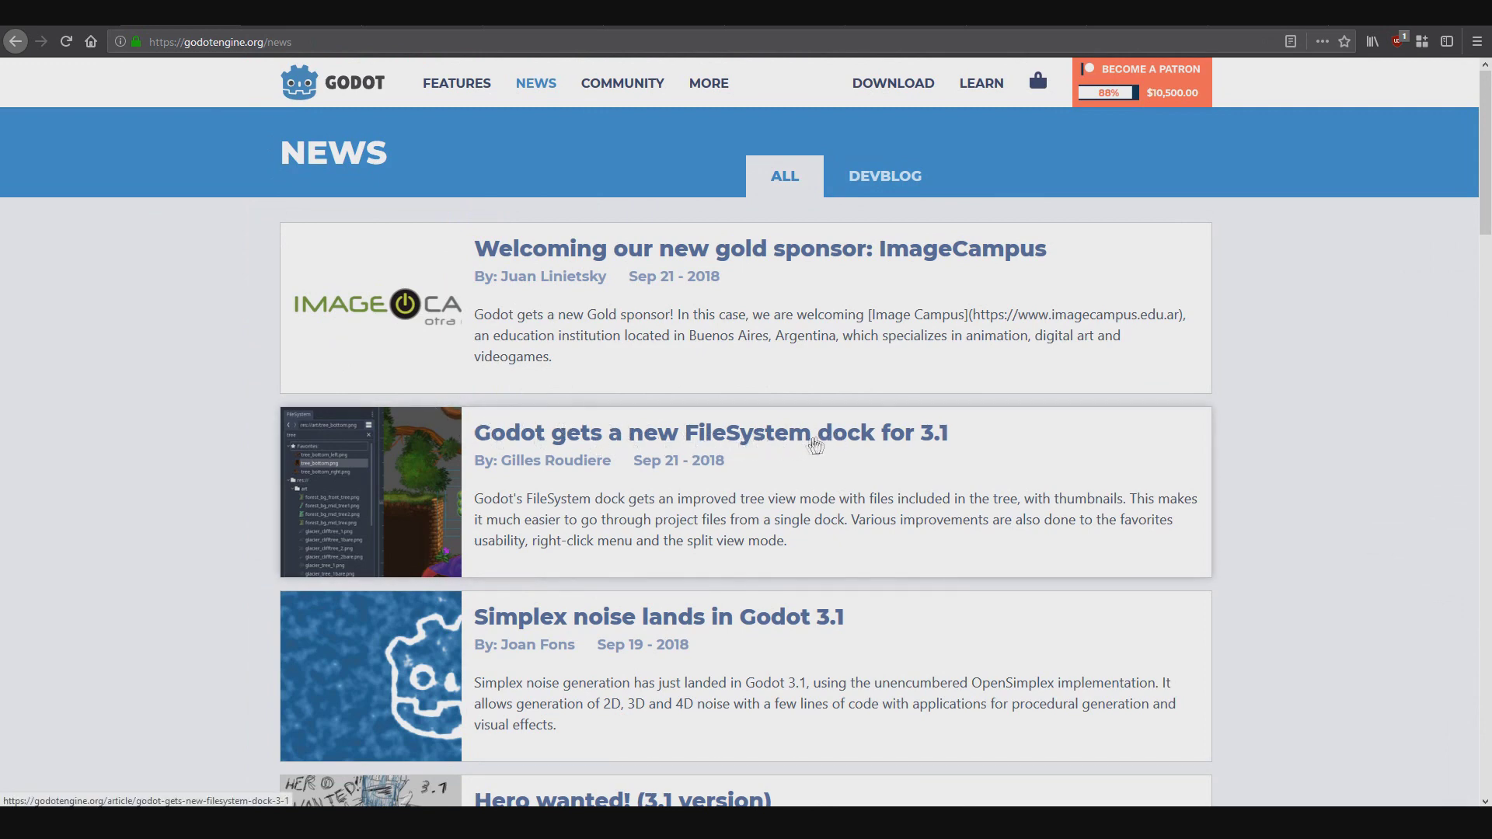
Read the 'Godot gets a new FileSystem dock for 3.1' article, then show the Unofficial builds page
click(857, 442)
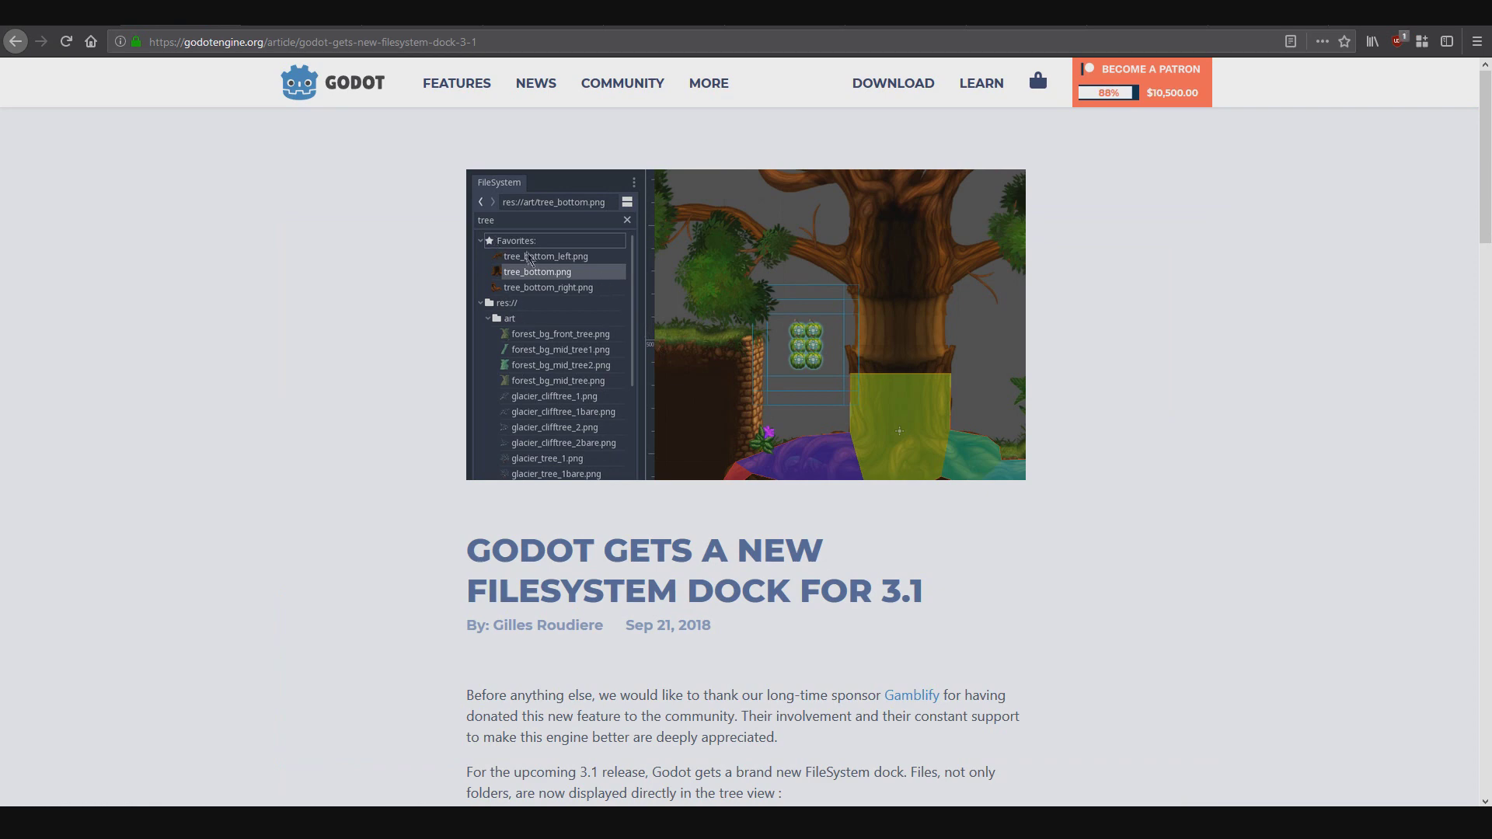
scroll(746, 467, down, 5)
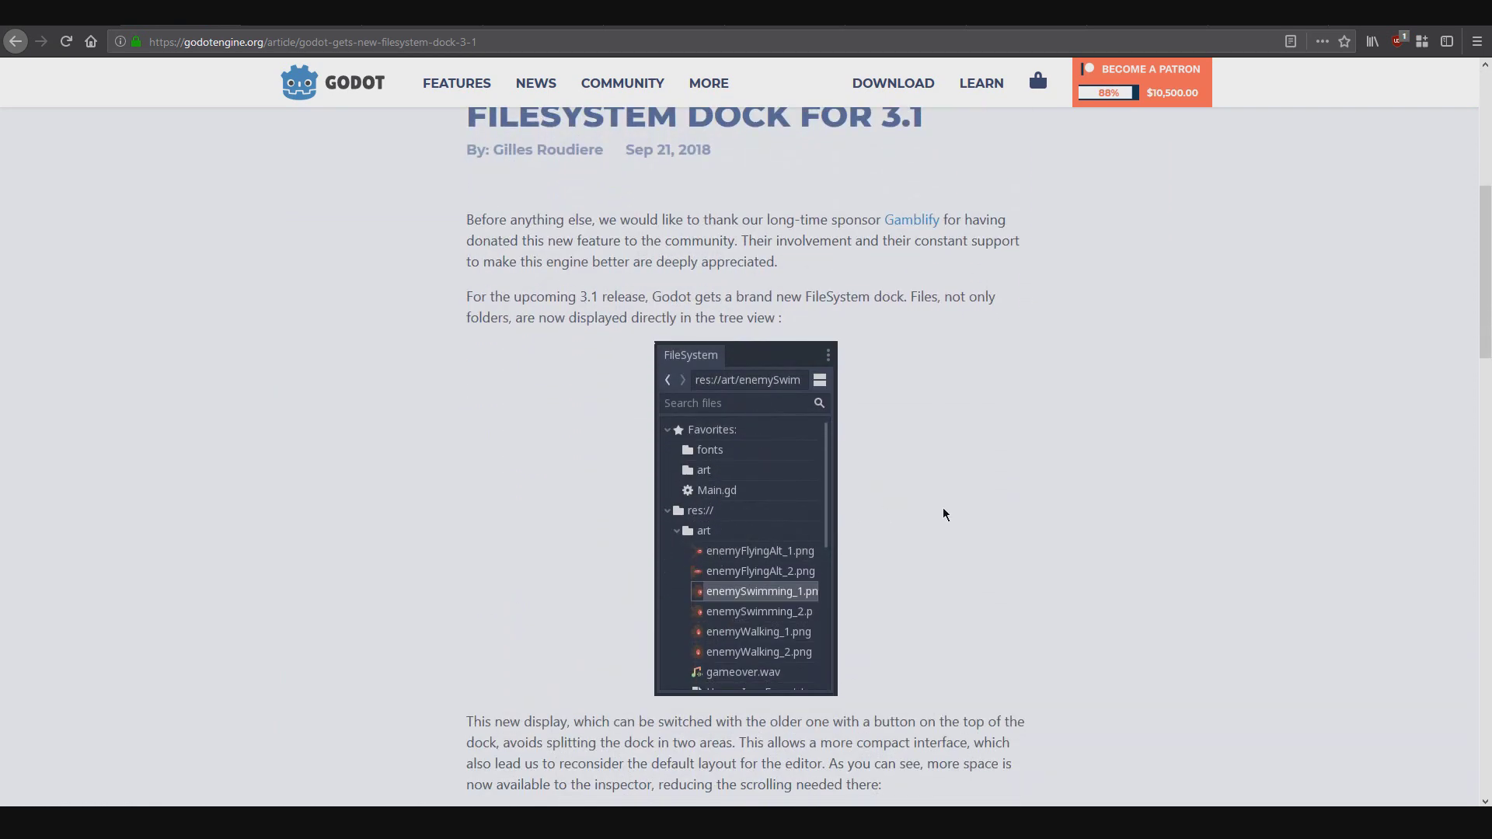
scroll(936, 499, down, 1)
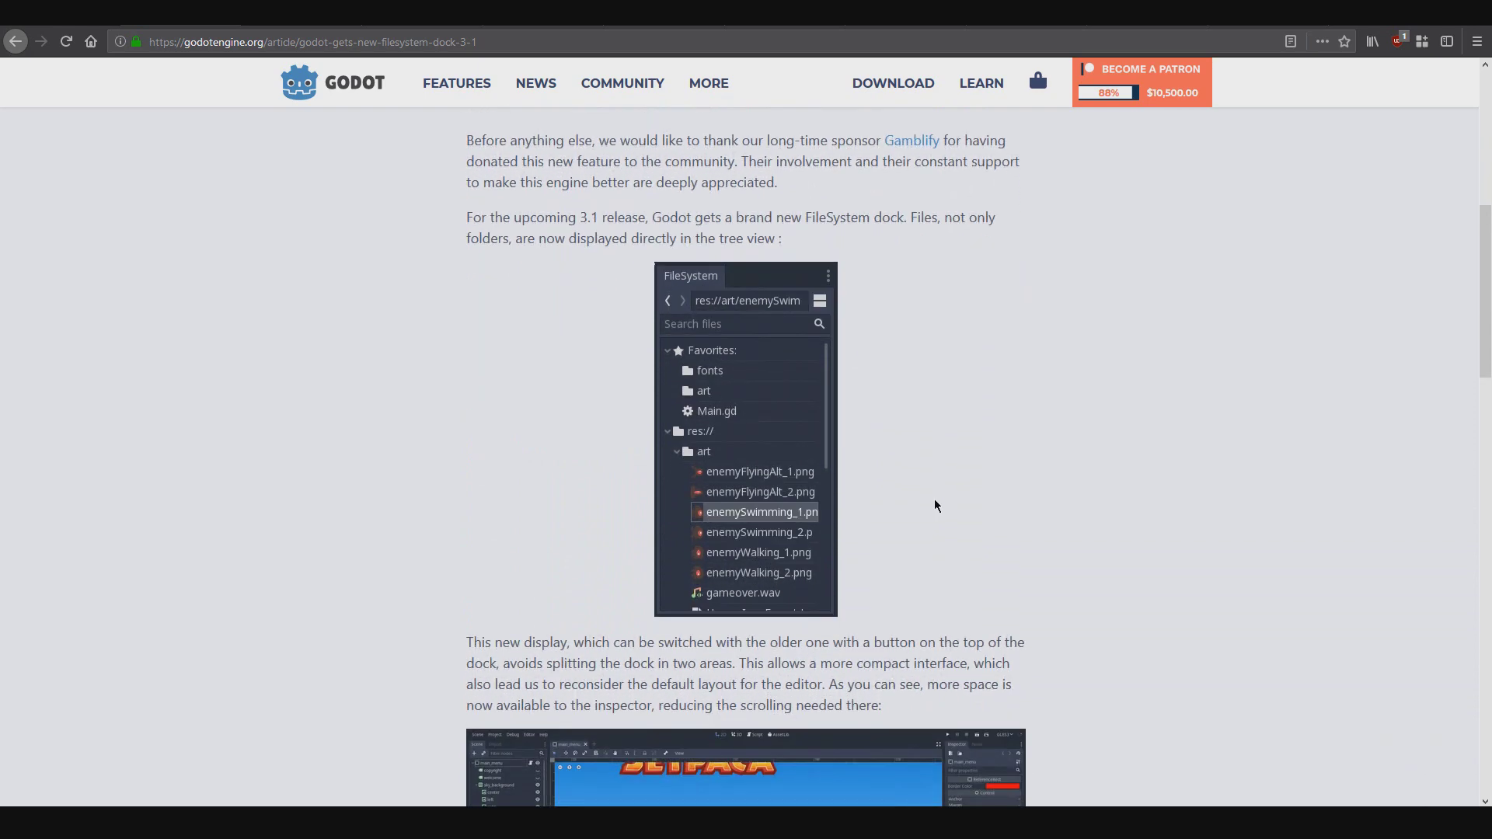
scroll(934, 505, down, 2)
scroll(889, 395, up, 3)
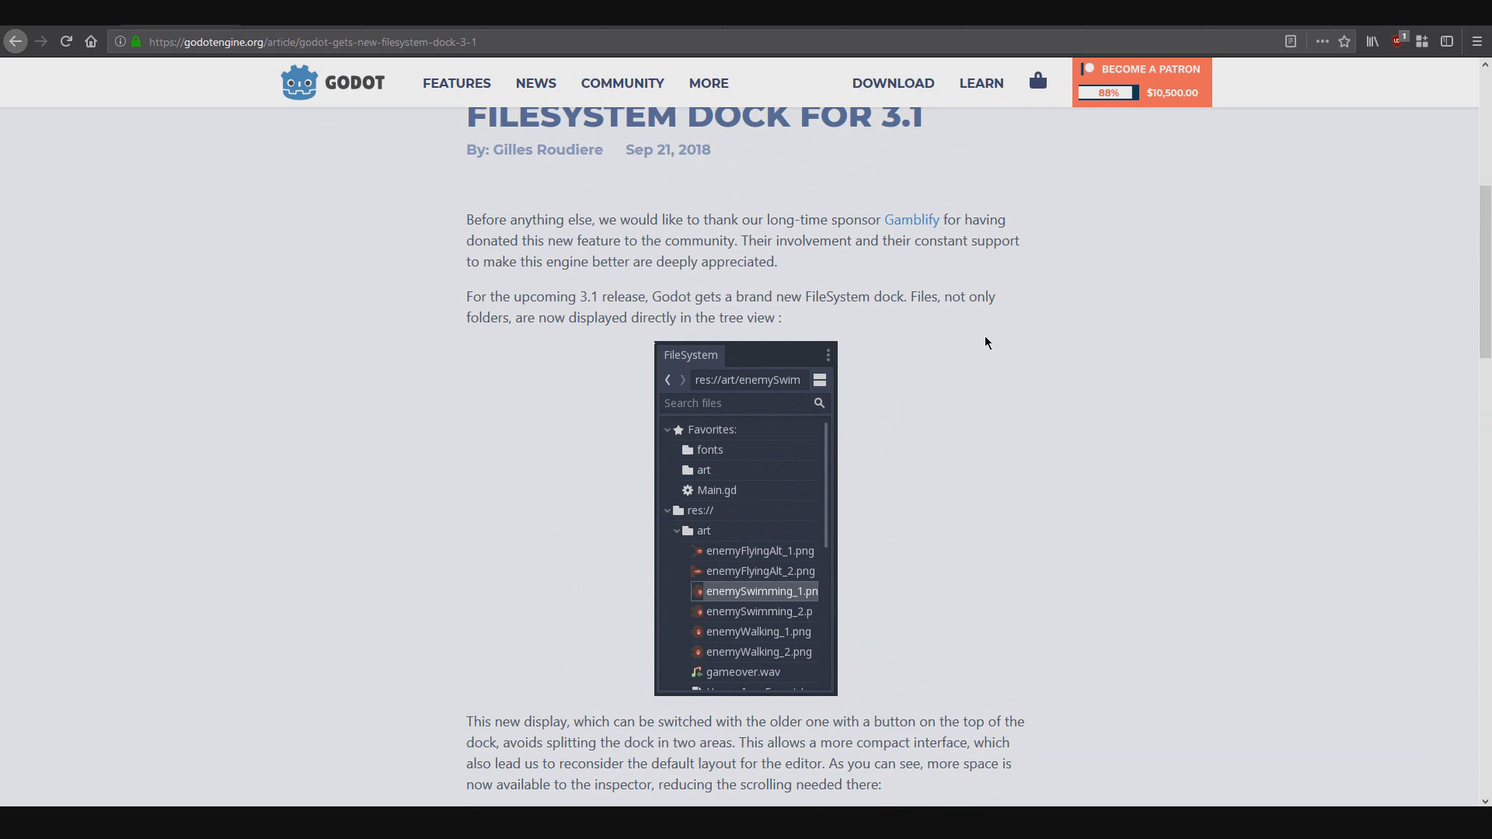
scroll(975, 310, down, 7)
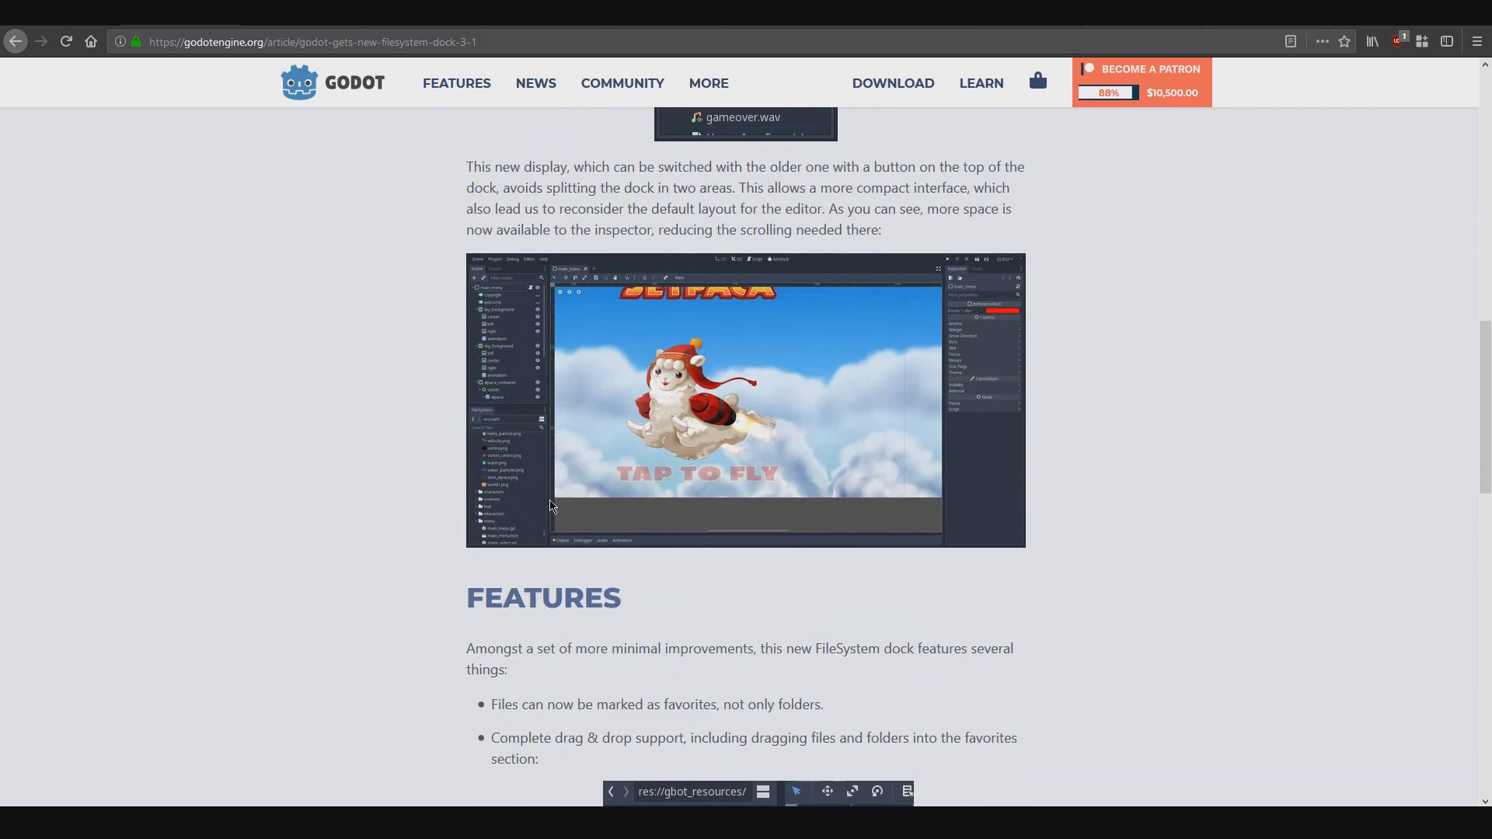
scroll(846, 496, down, 15)
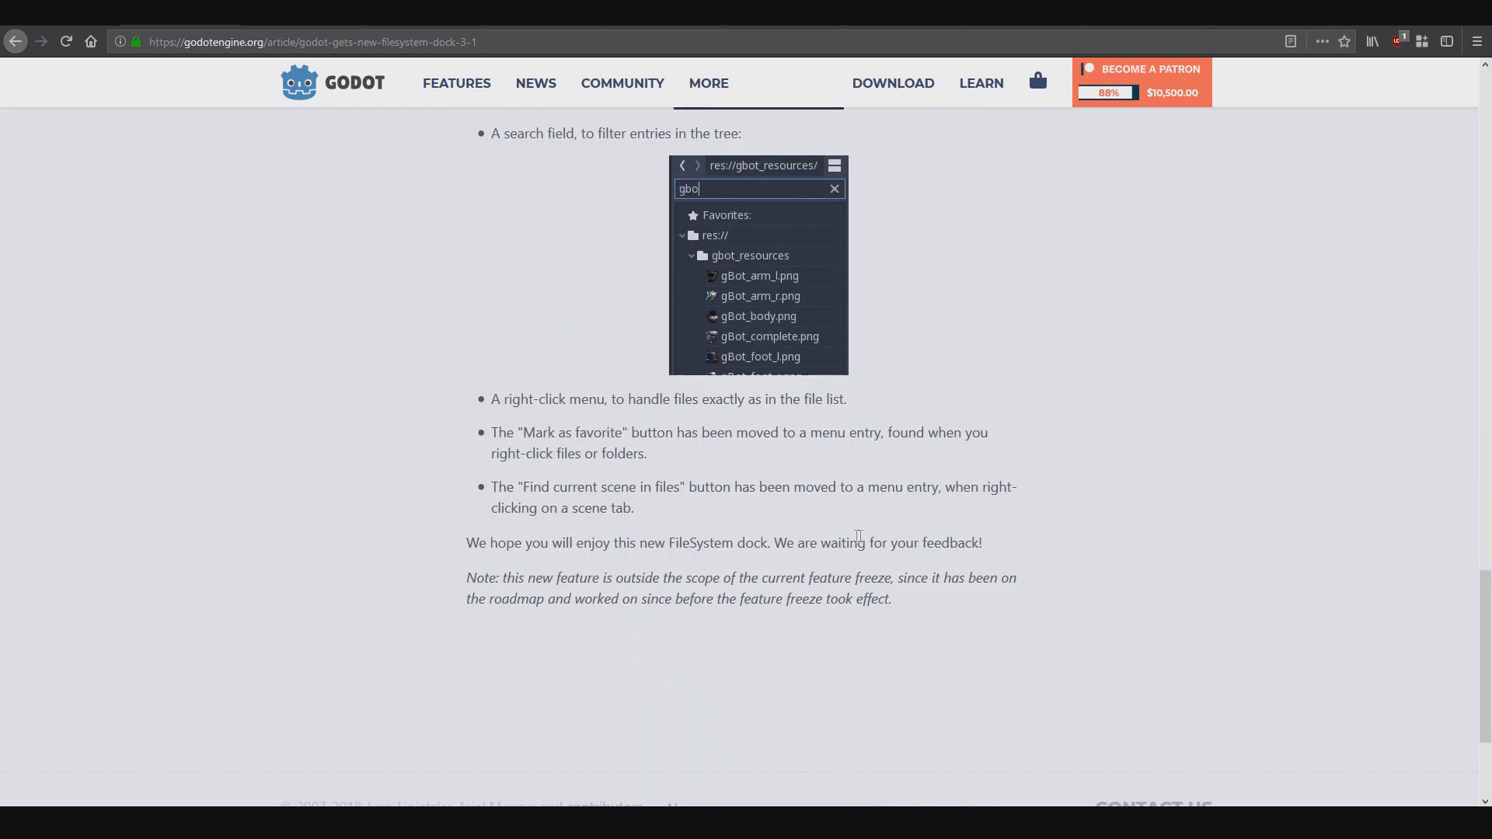
scroll(925, 374, up, 3)
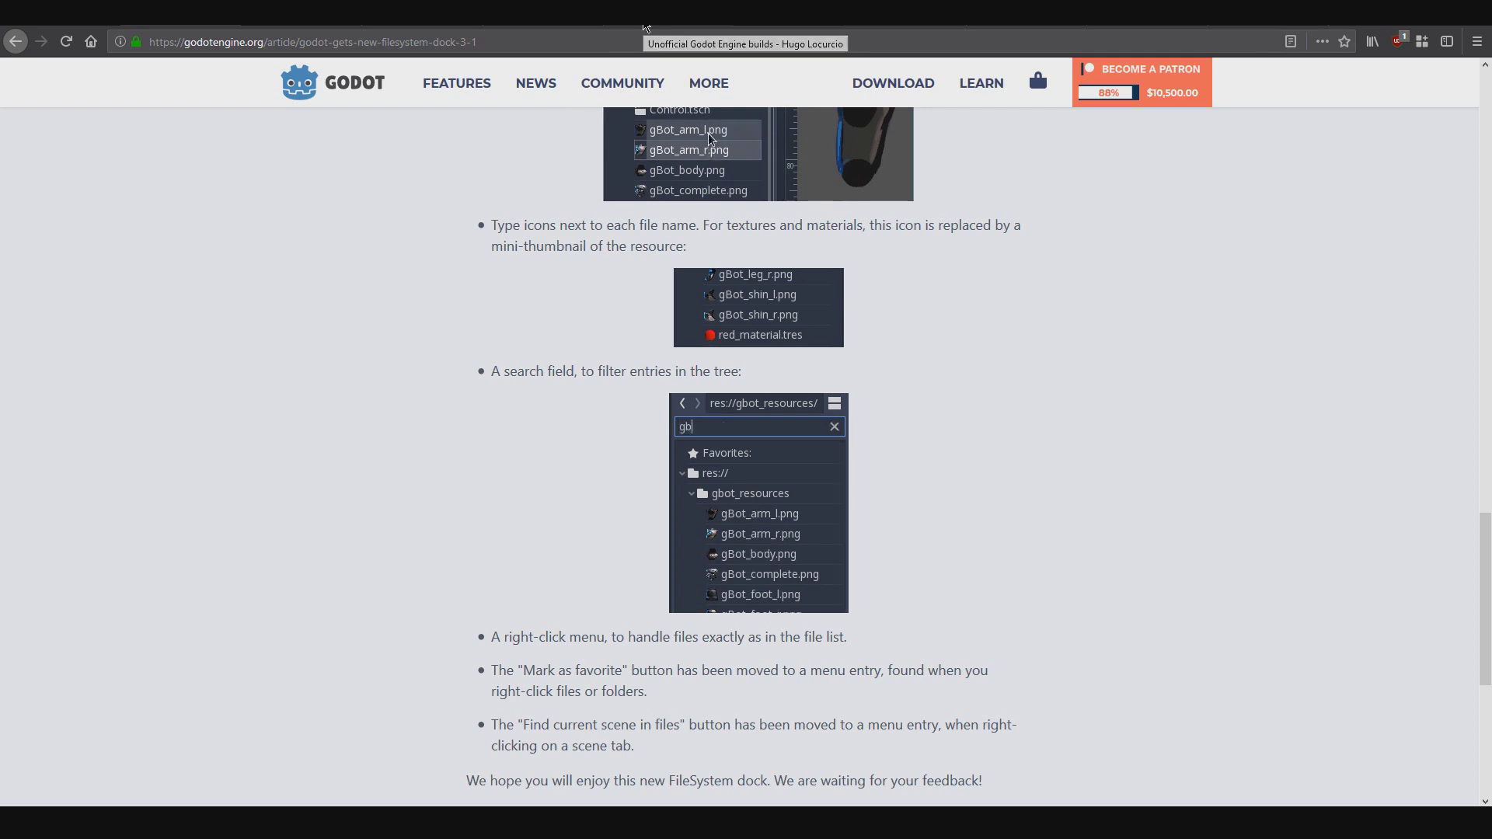
click(646, 25)
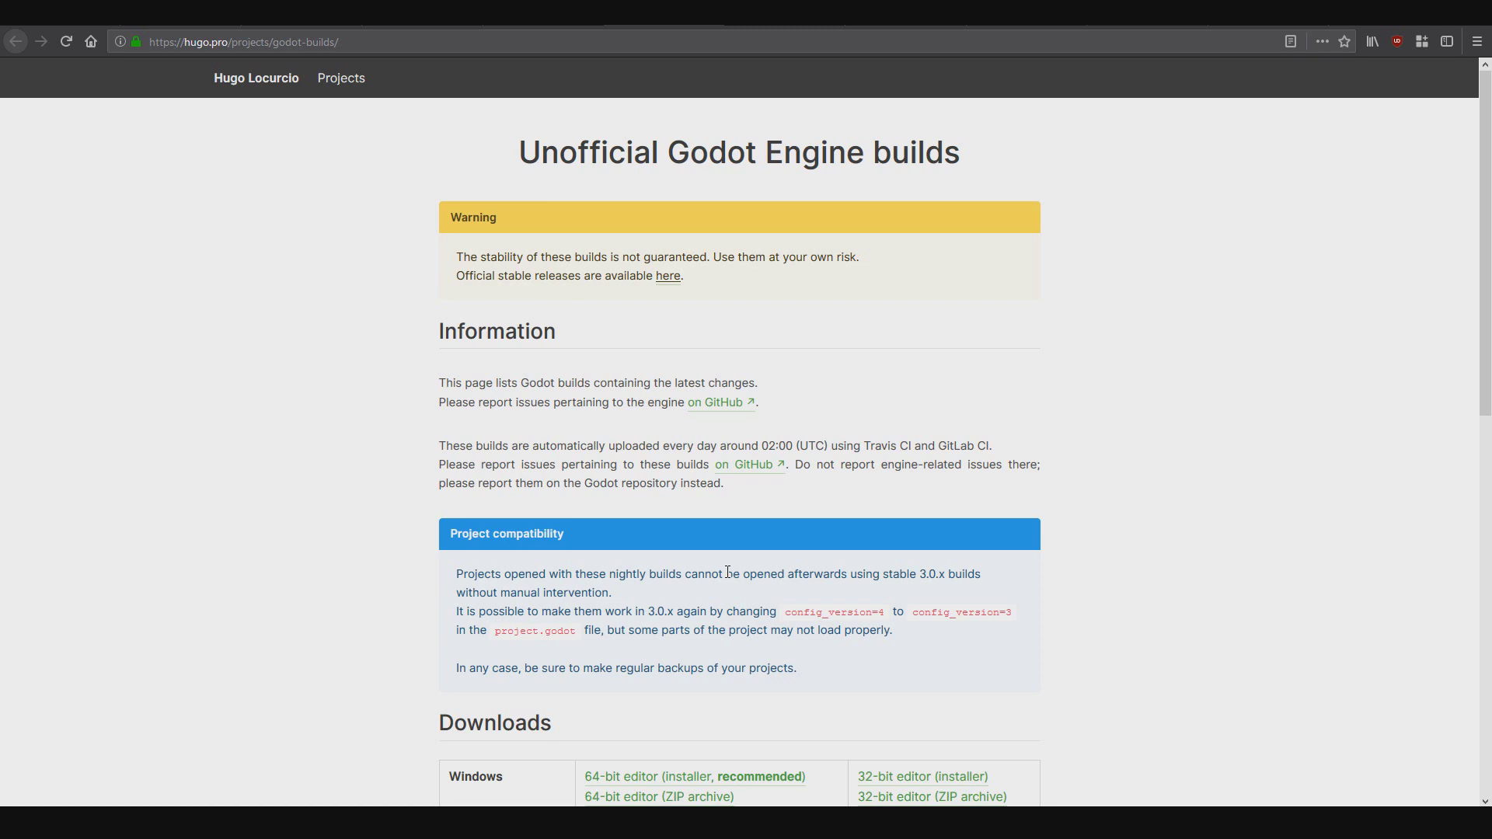
scroll(728, 573, down, 3)
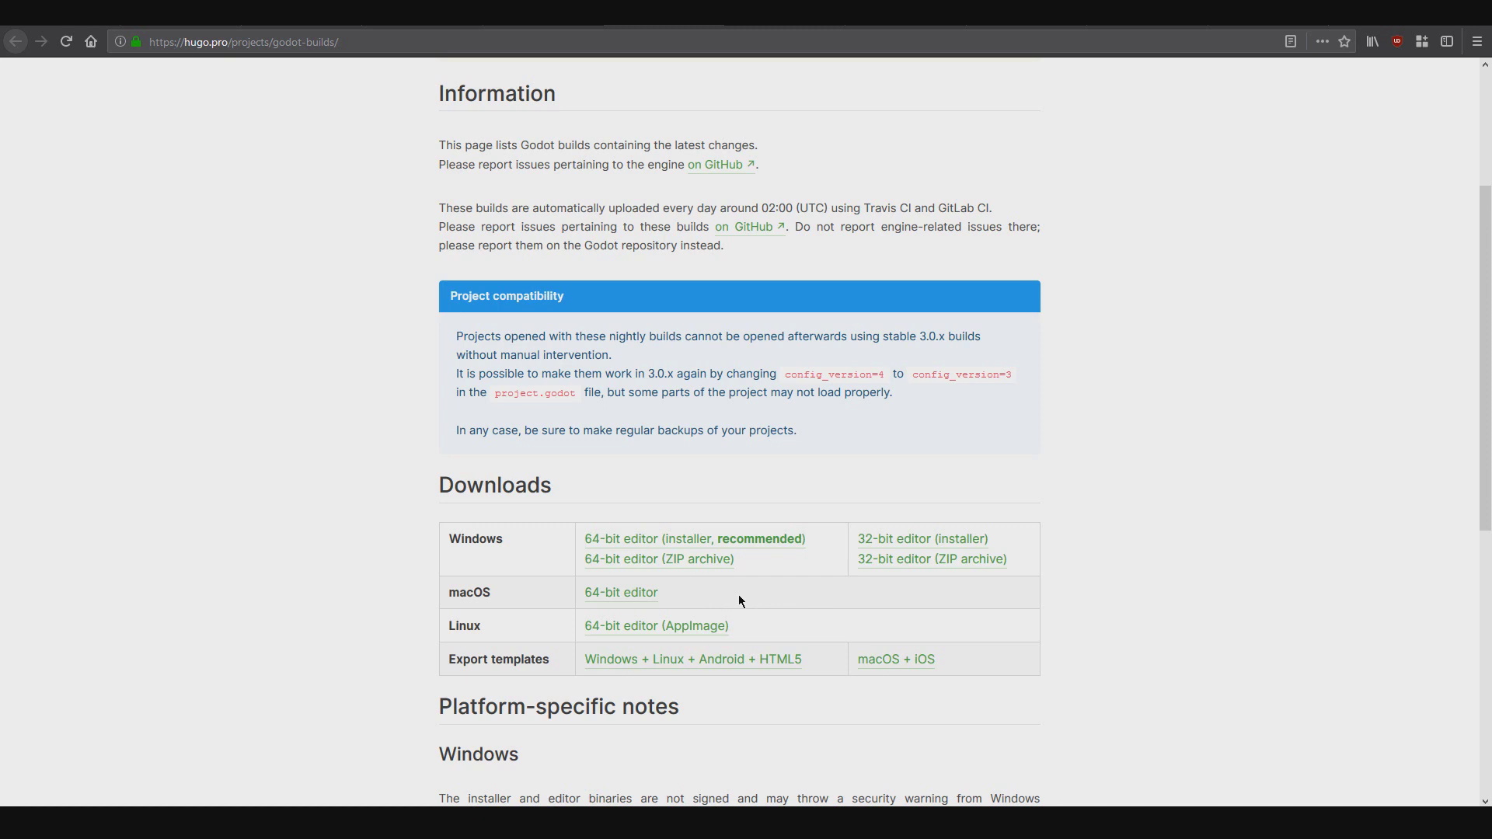
scroll(739, 596, down, 3)
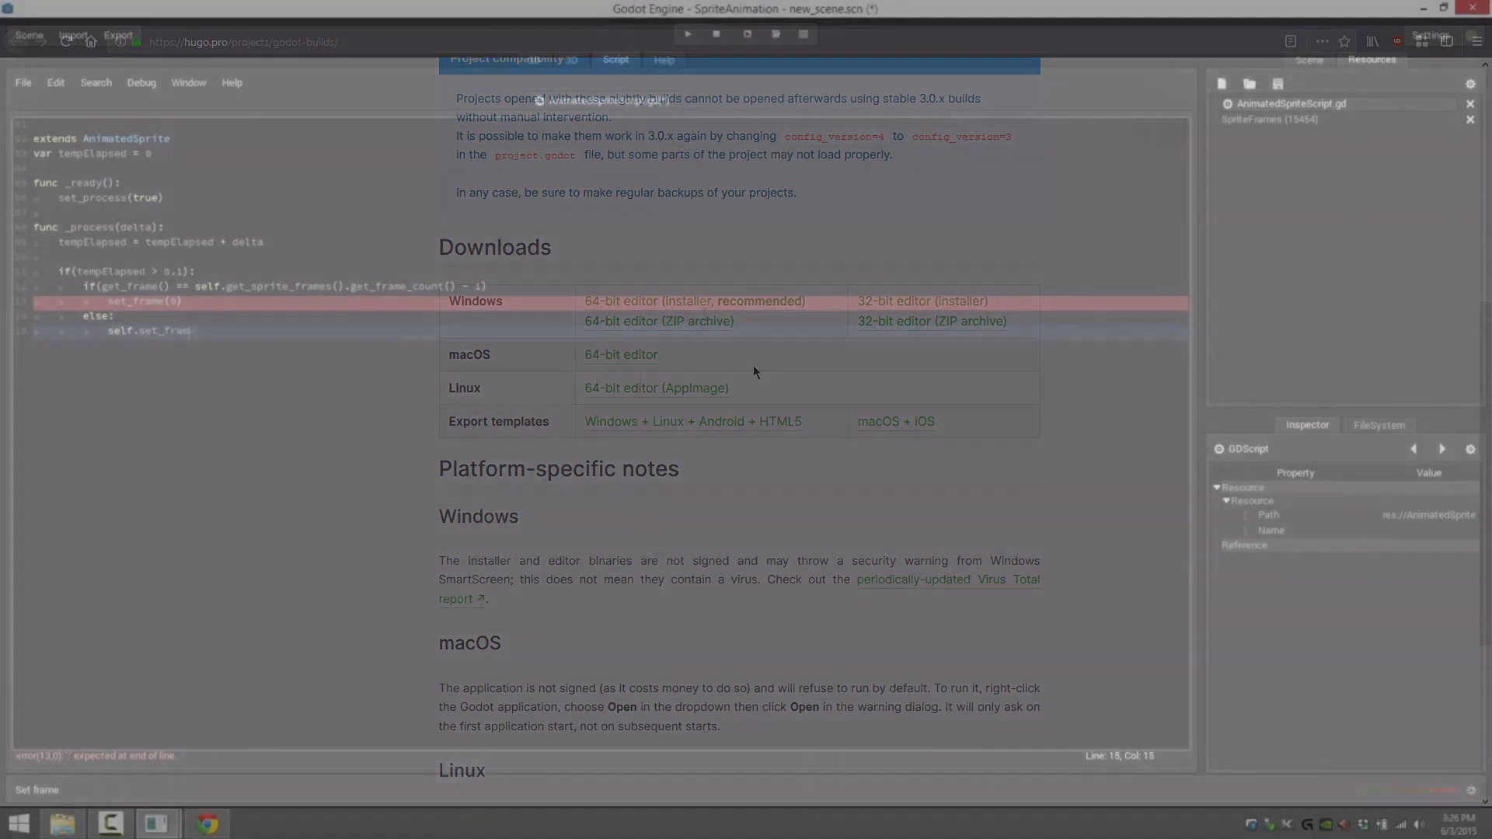
Finish line 15 with get_frame() + 1) and add tempElapsed = 0 on a new line
text(rame() + 1))
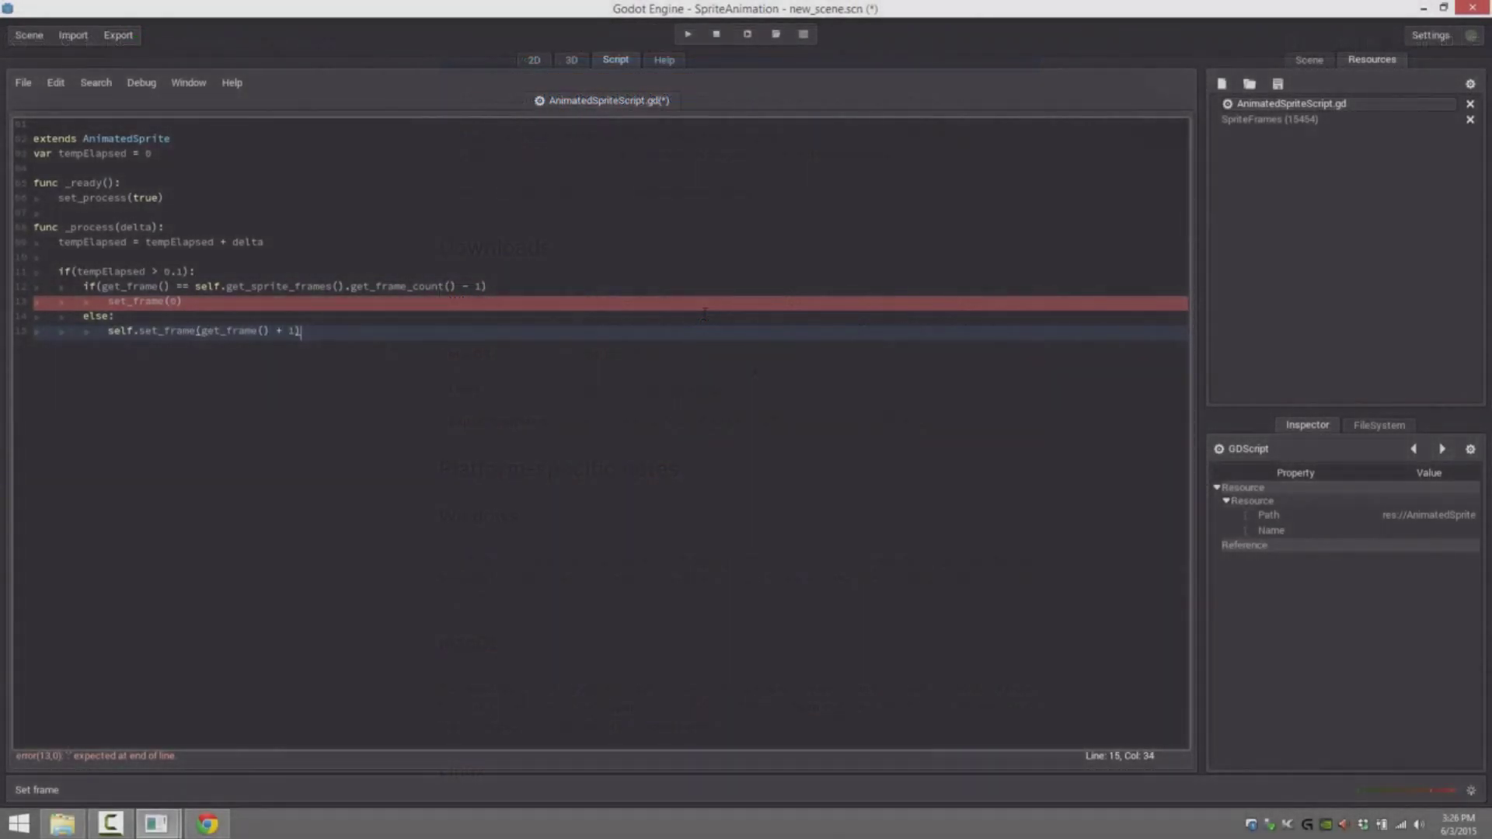
key(Return)
key(Return)
key(BackSpace)
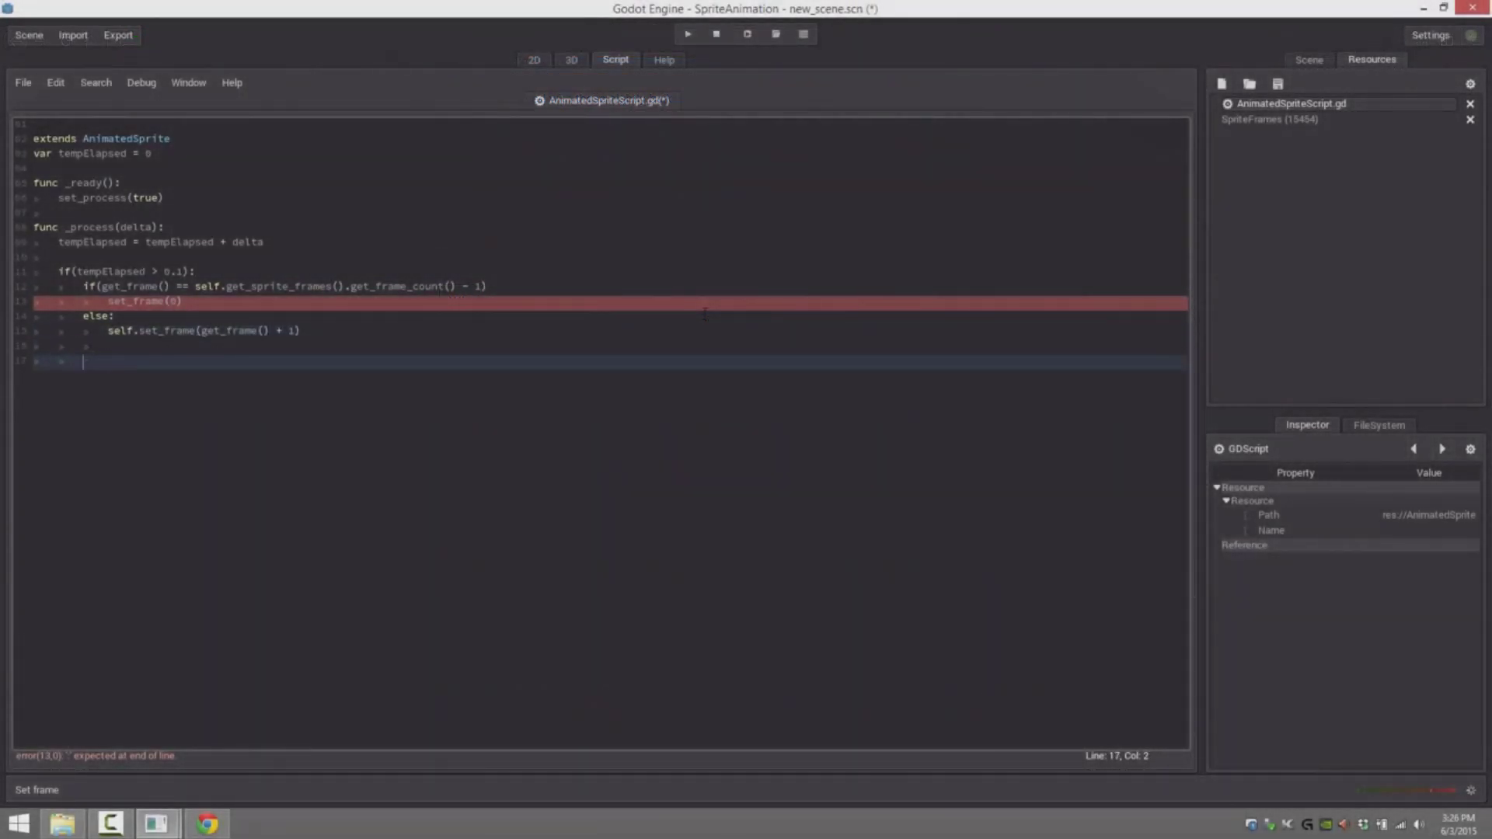
text(tempElapsed = 0)
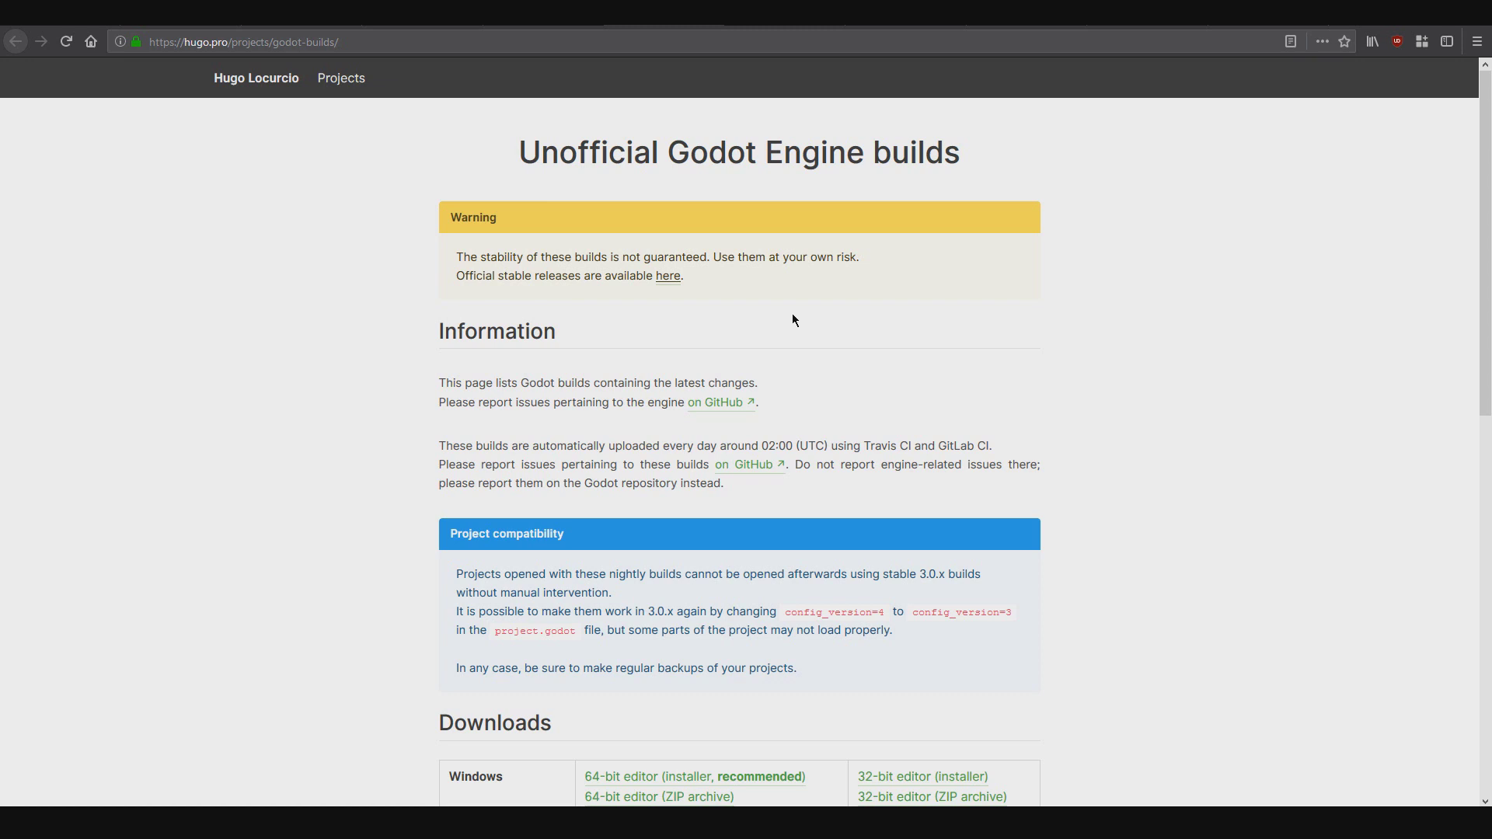
key(ctrl+Tab)
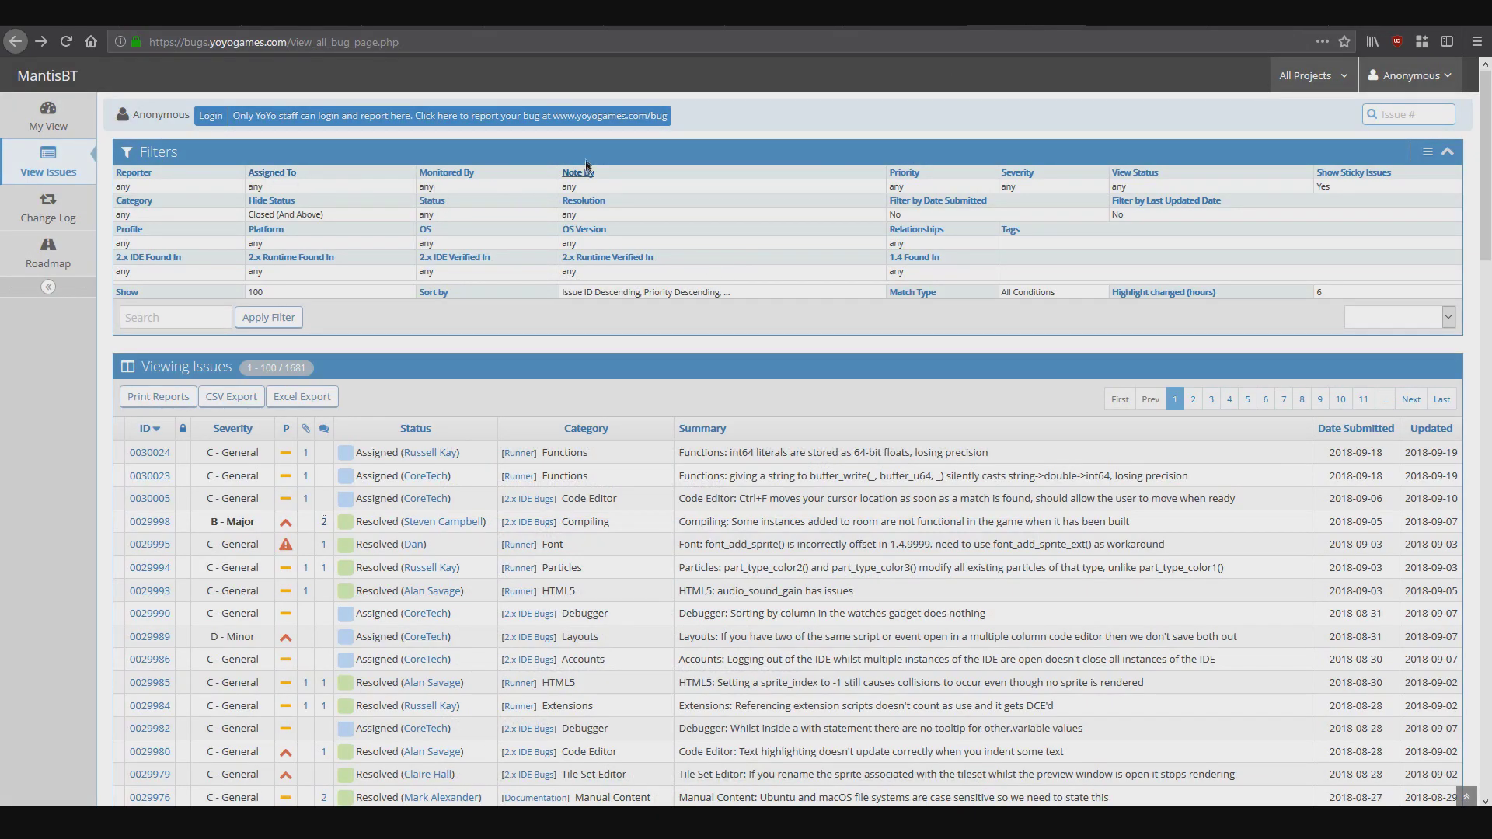
Scroll down through MantisBT's list of 1,681 GameMaker issues and back to the top
scroll(646, 254, down, 5)
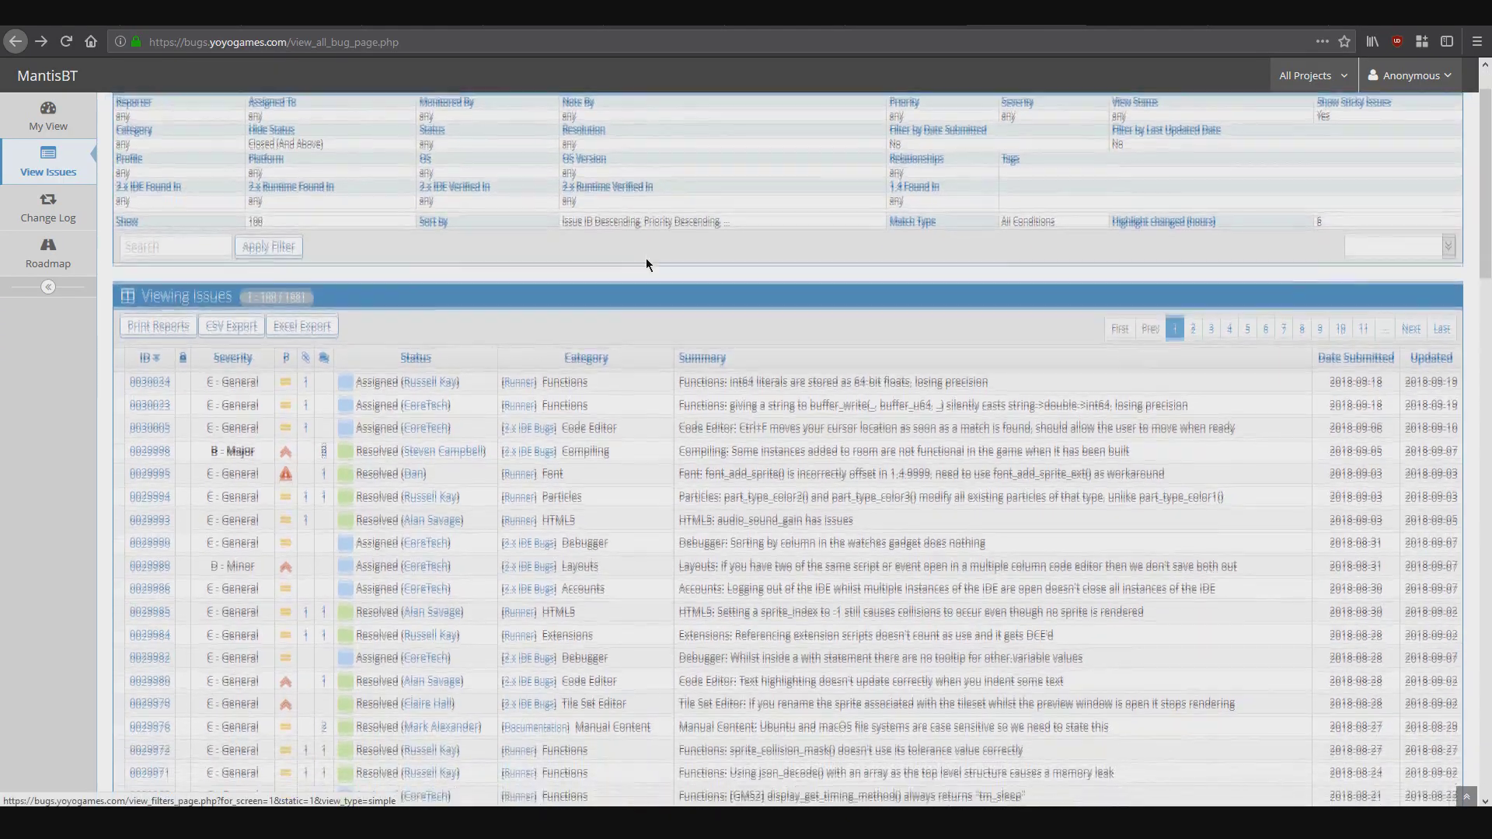
scroll(646, 263, down, 7)
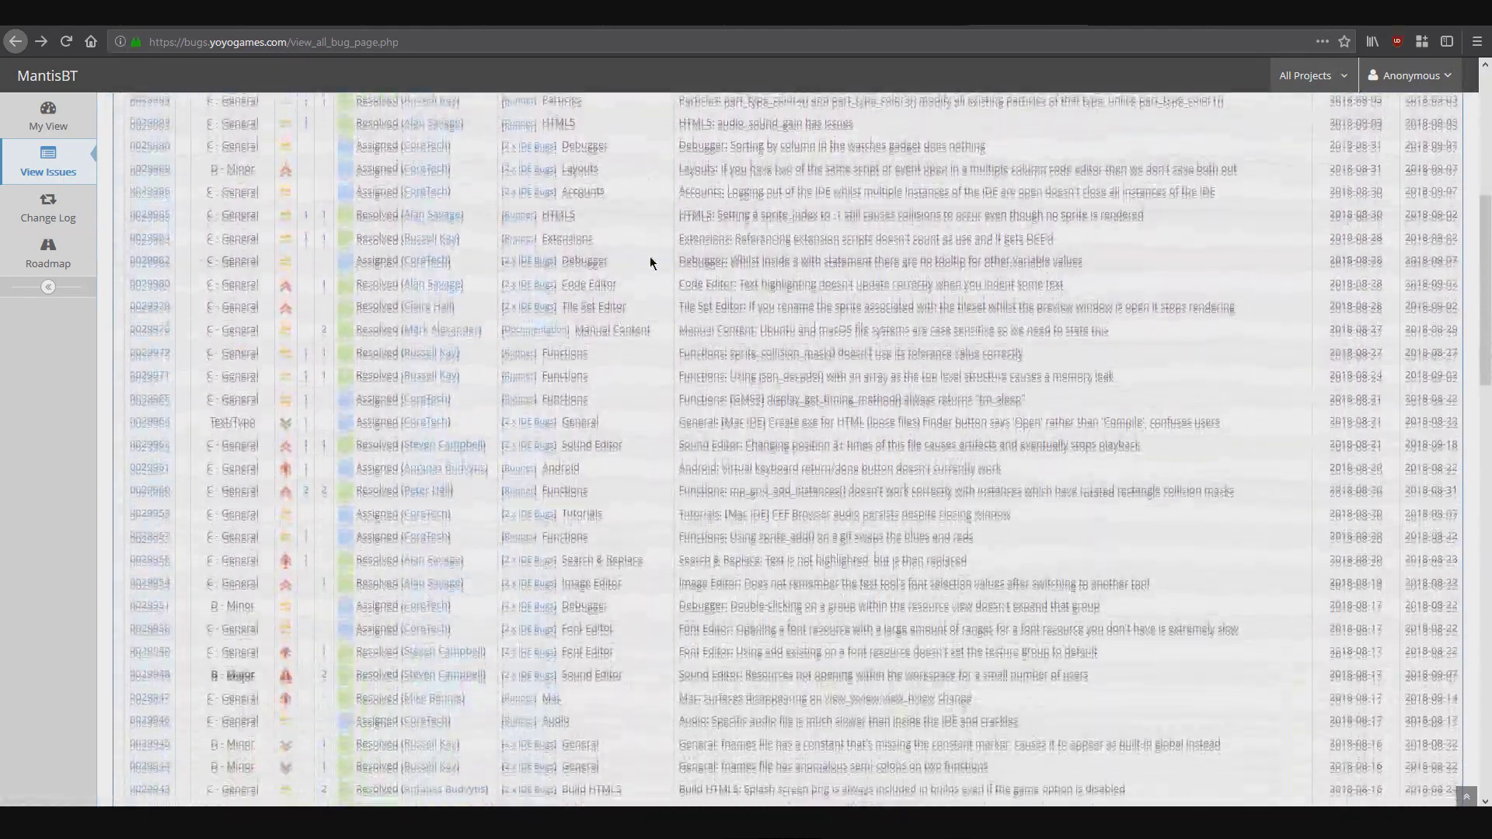
scroll(650, 262, down, 8)
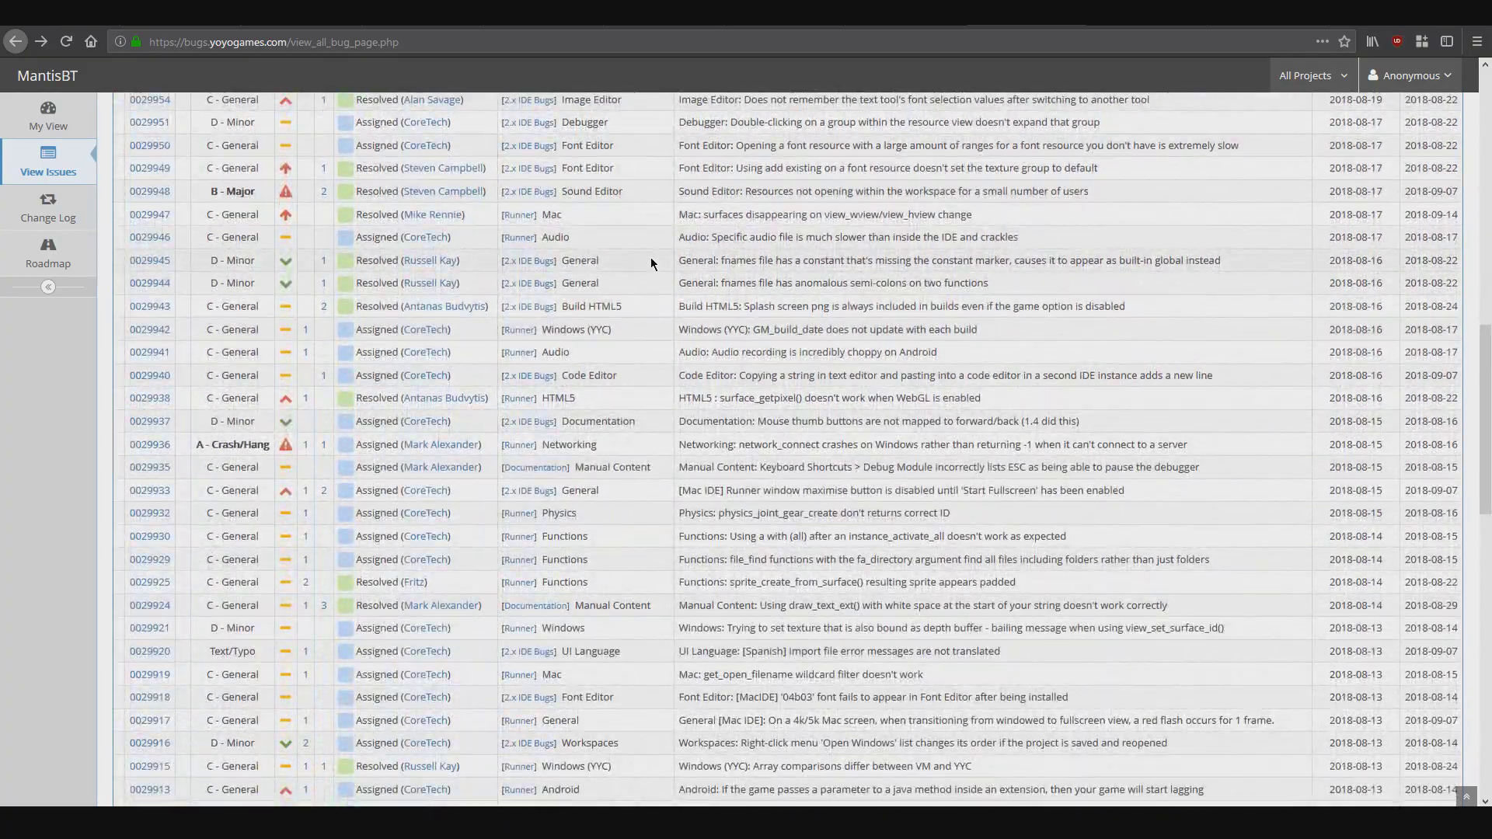
scroll(651, 264, down, 5)
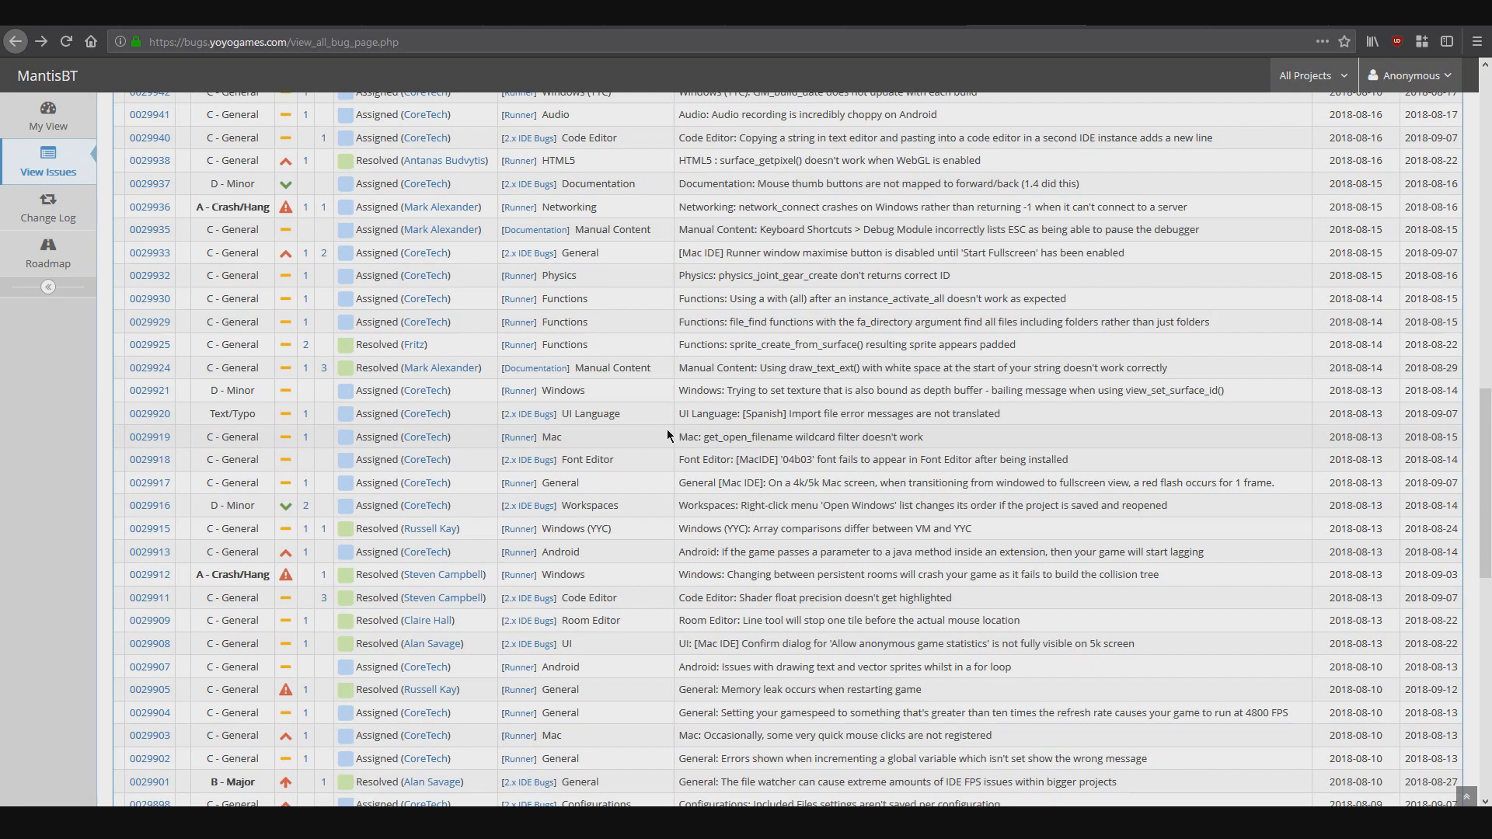
scroll(670, 436, up, 15)
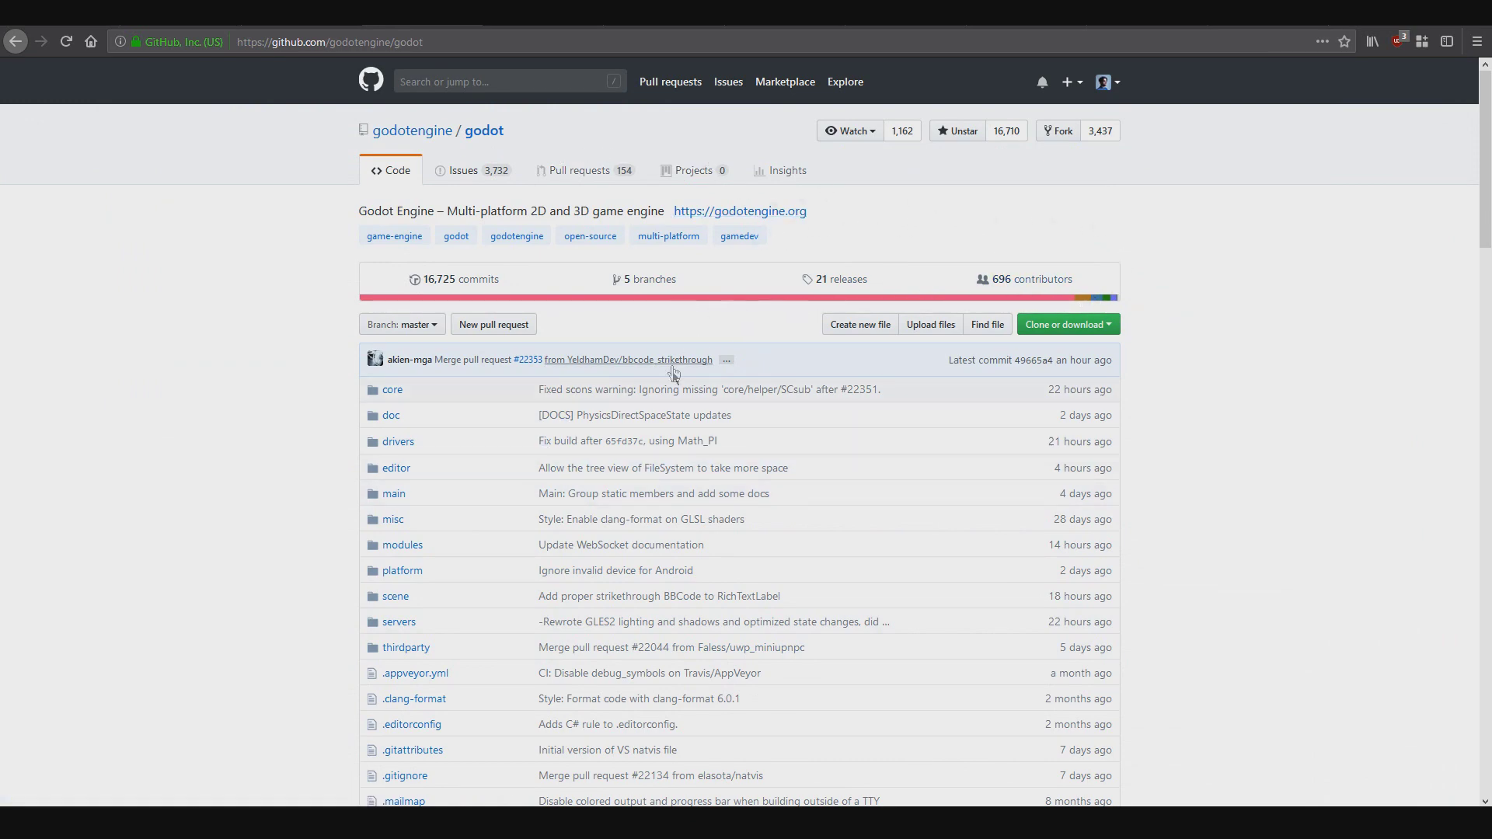
scroll(1214, 378, down, 12)
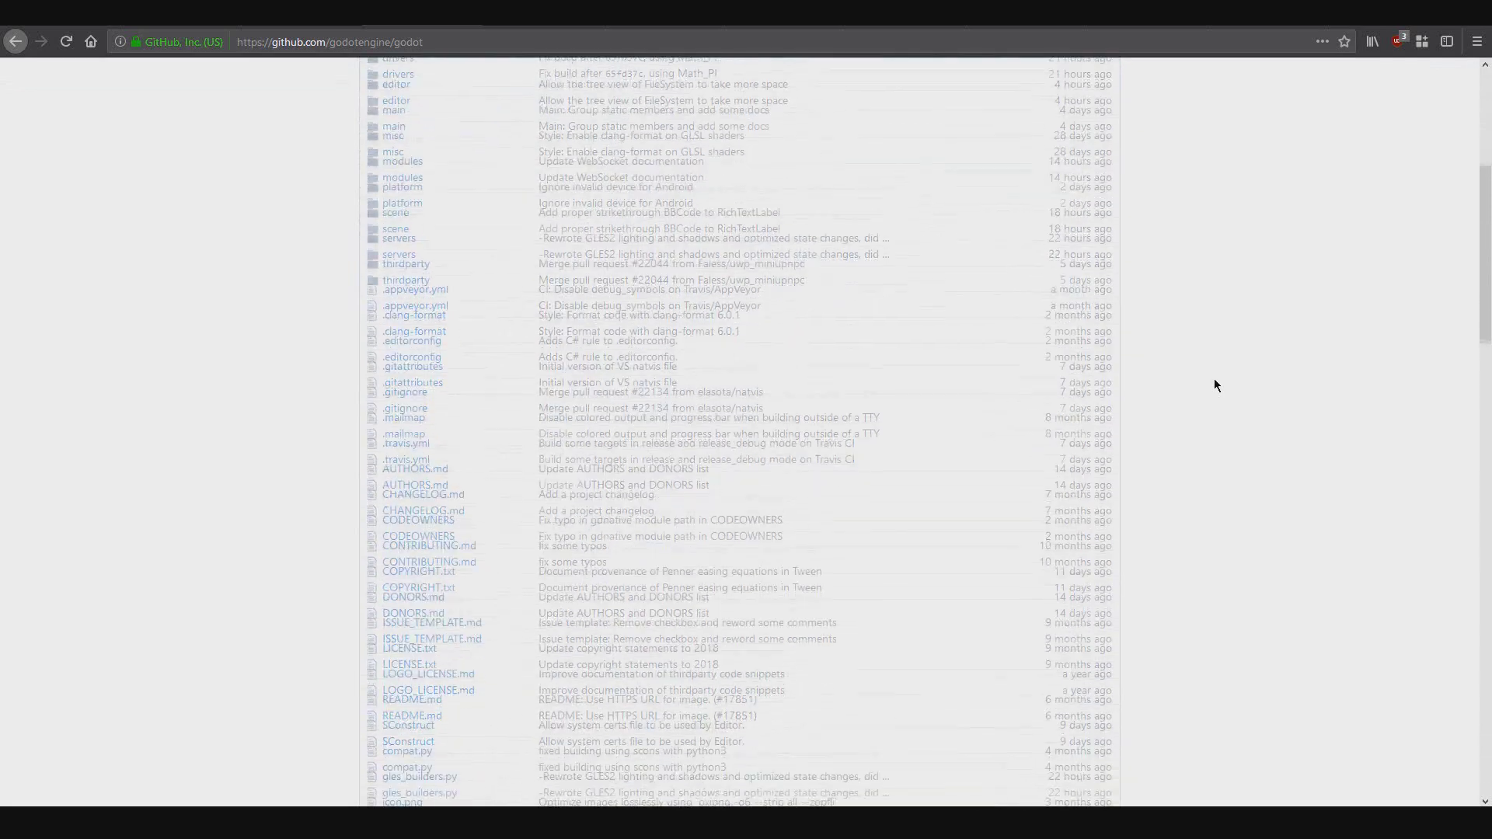
scroll(1212, 381, up, 15)
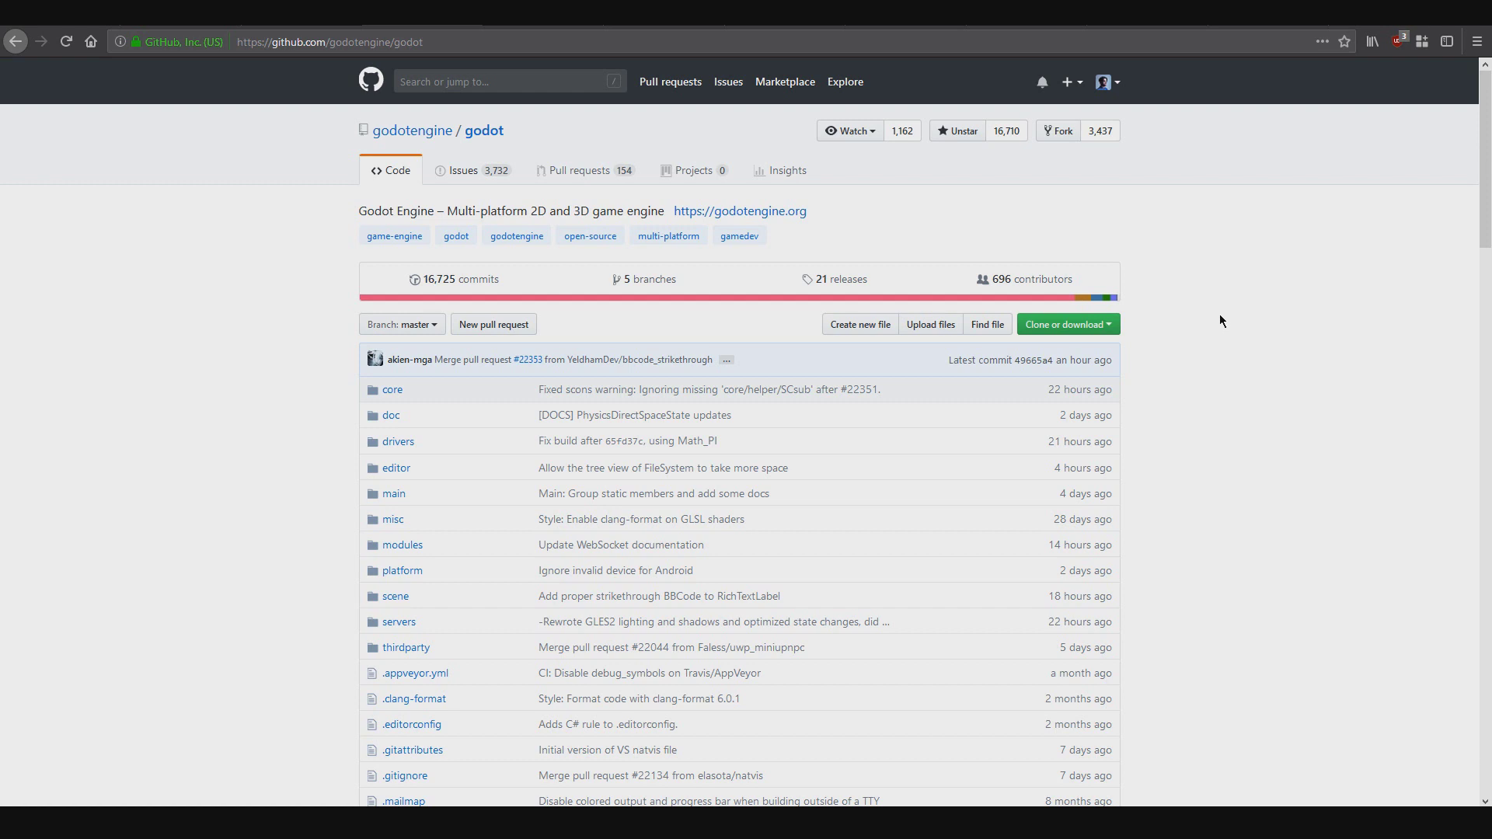
Show godotengine/godot's Issues list and scroll down to the pagination and back
click(477, 168)
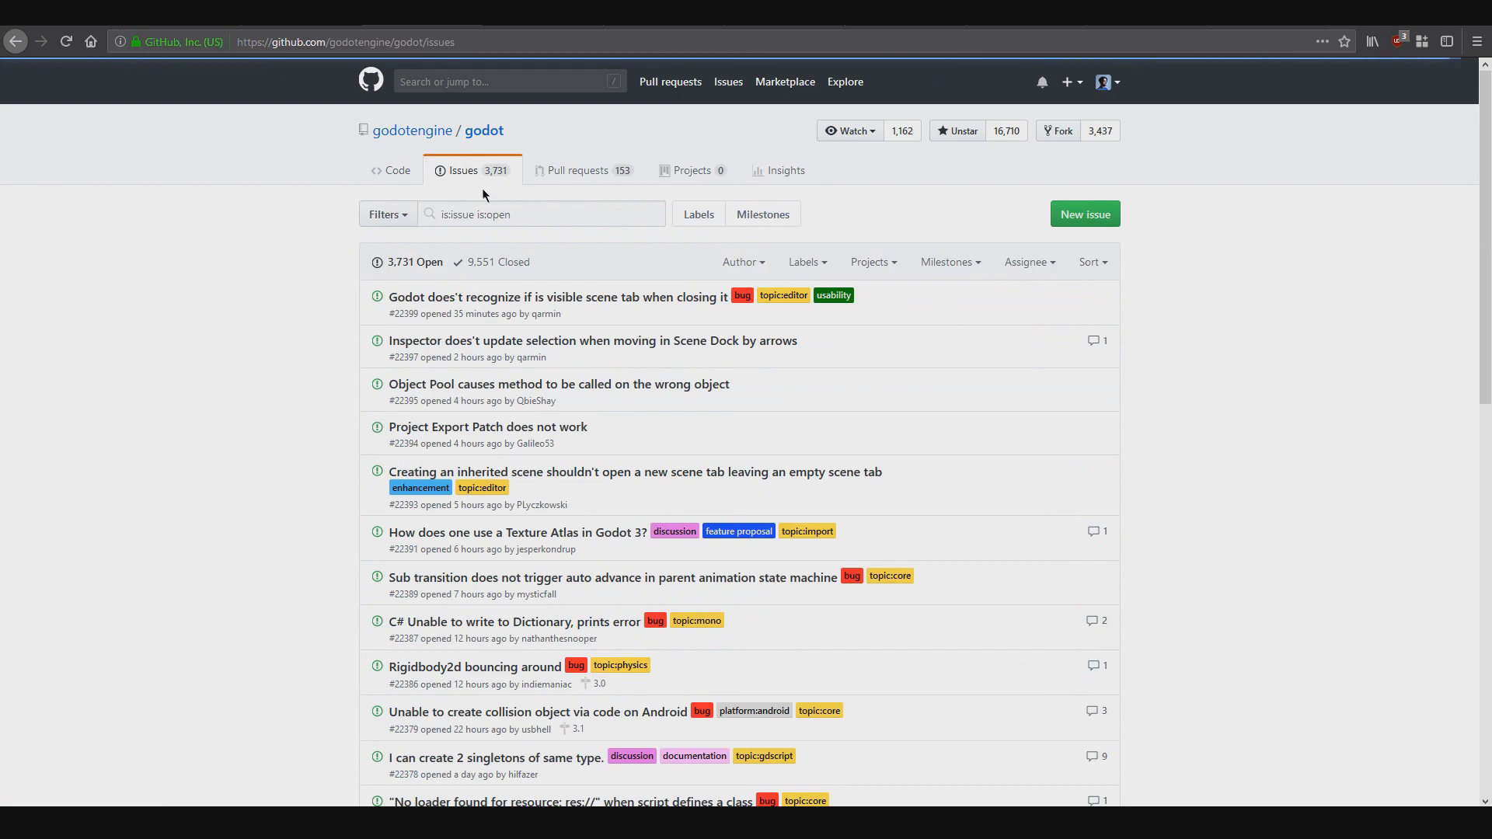
scroll(817, 330, down, 3)
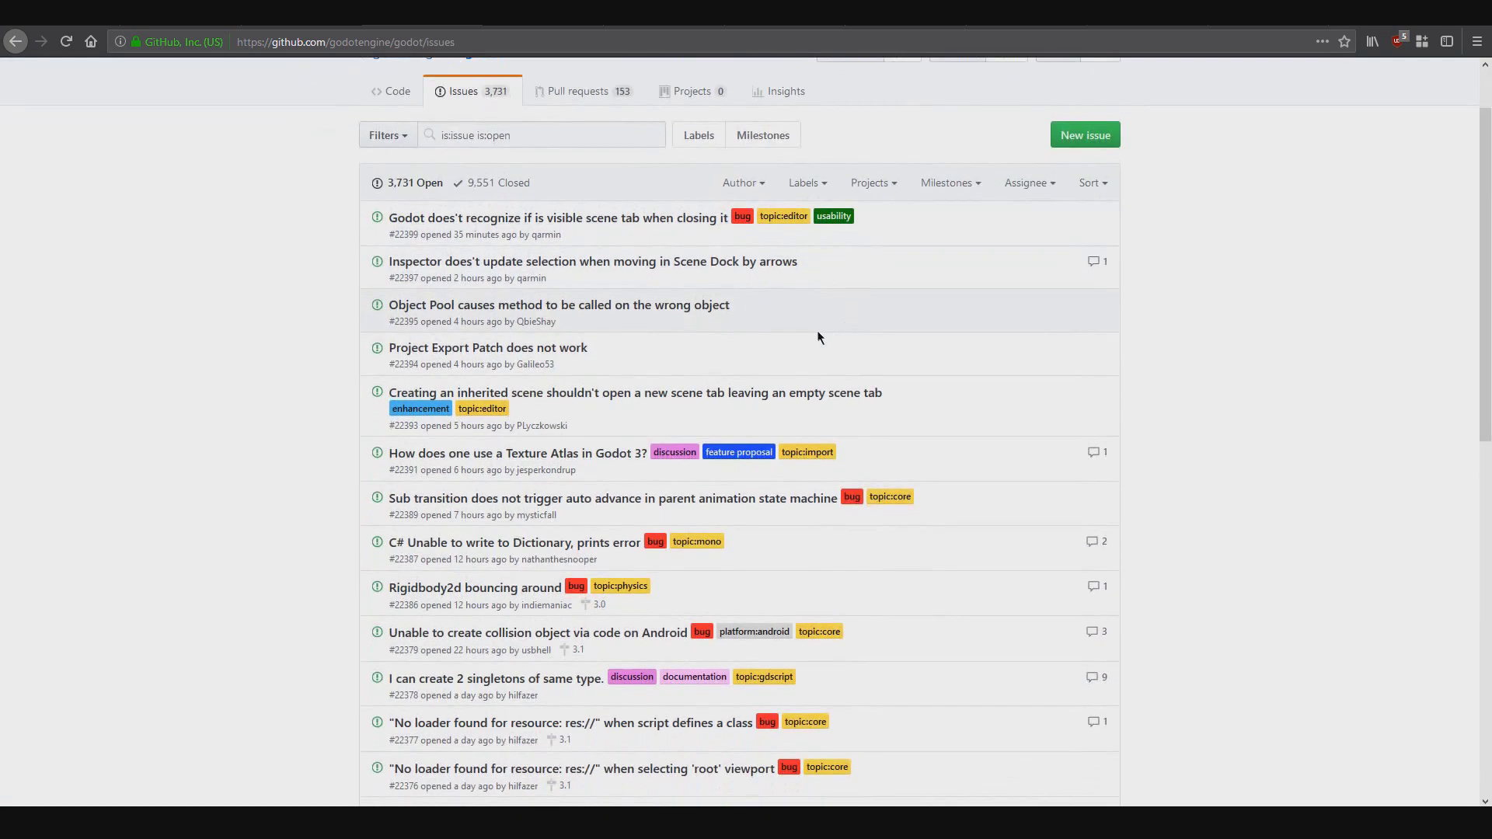
scroll(836, 343, down, 6)
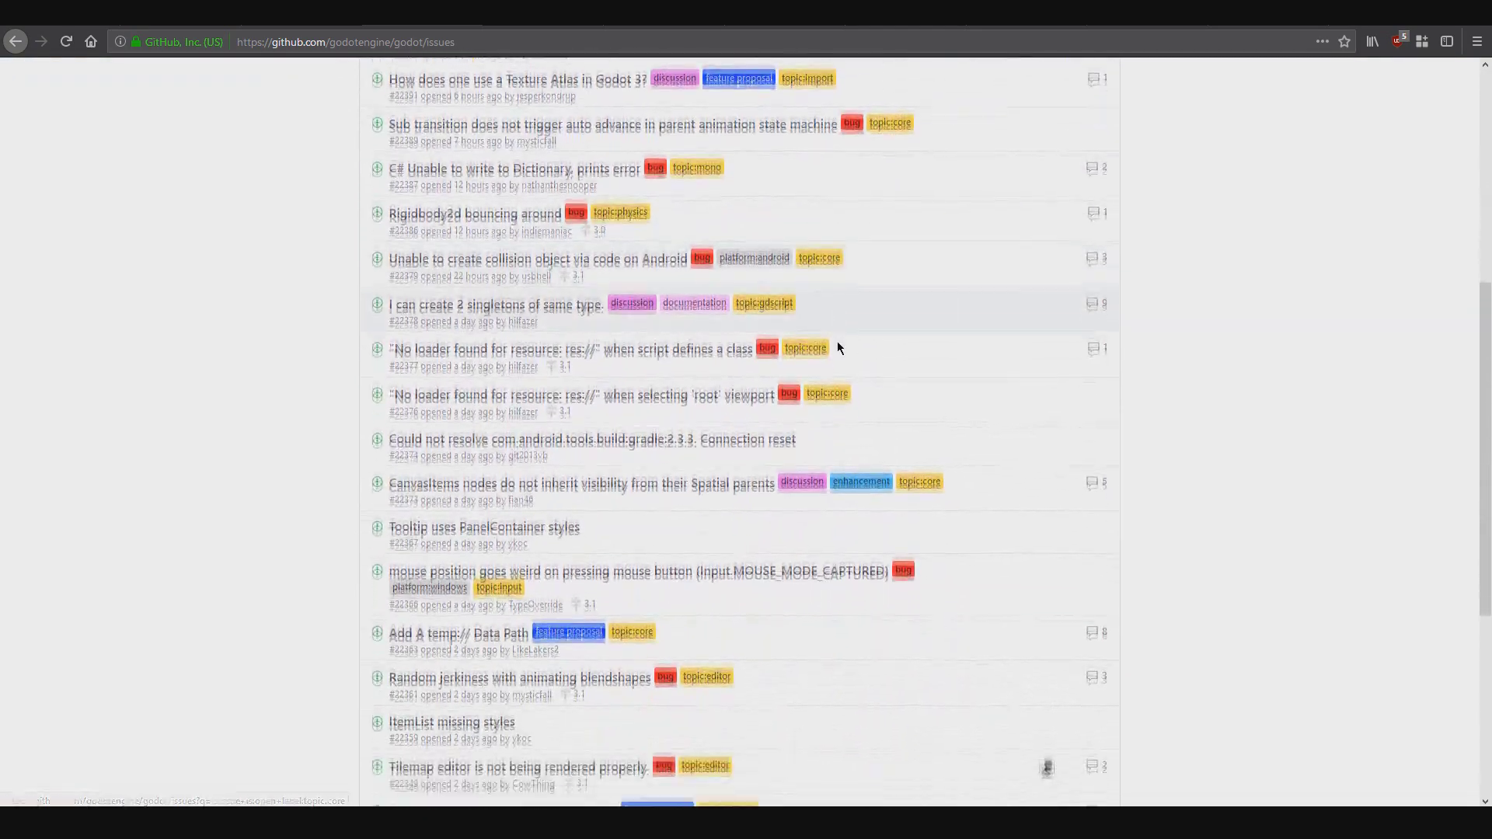
scroll(839, 346, down, 4)
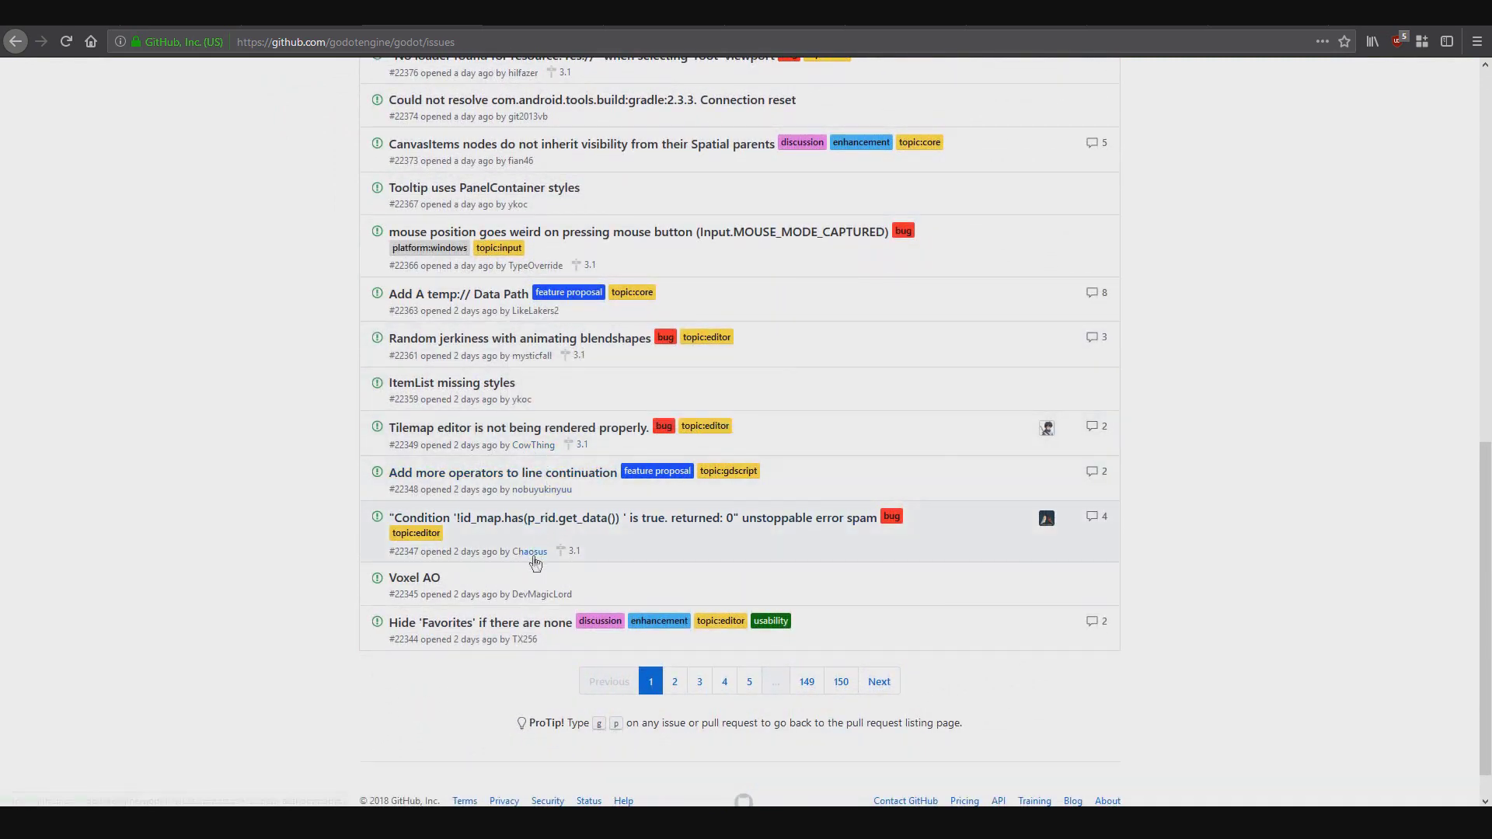
scroll(548, 575, up, 5)
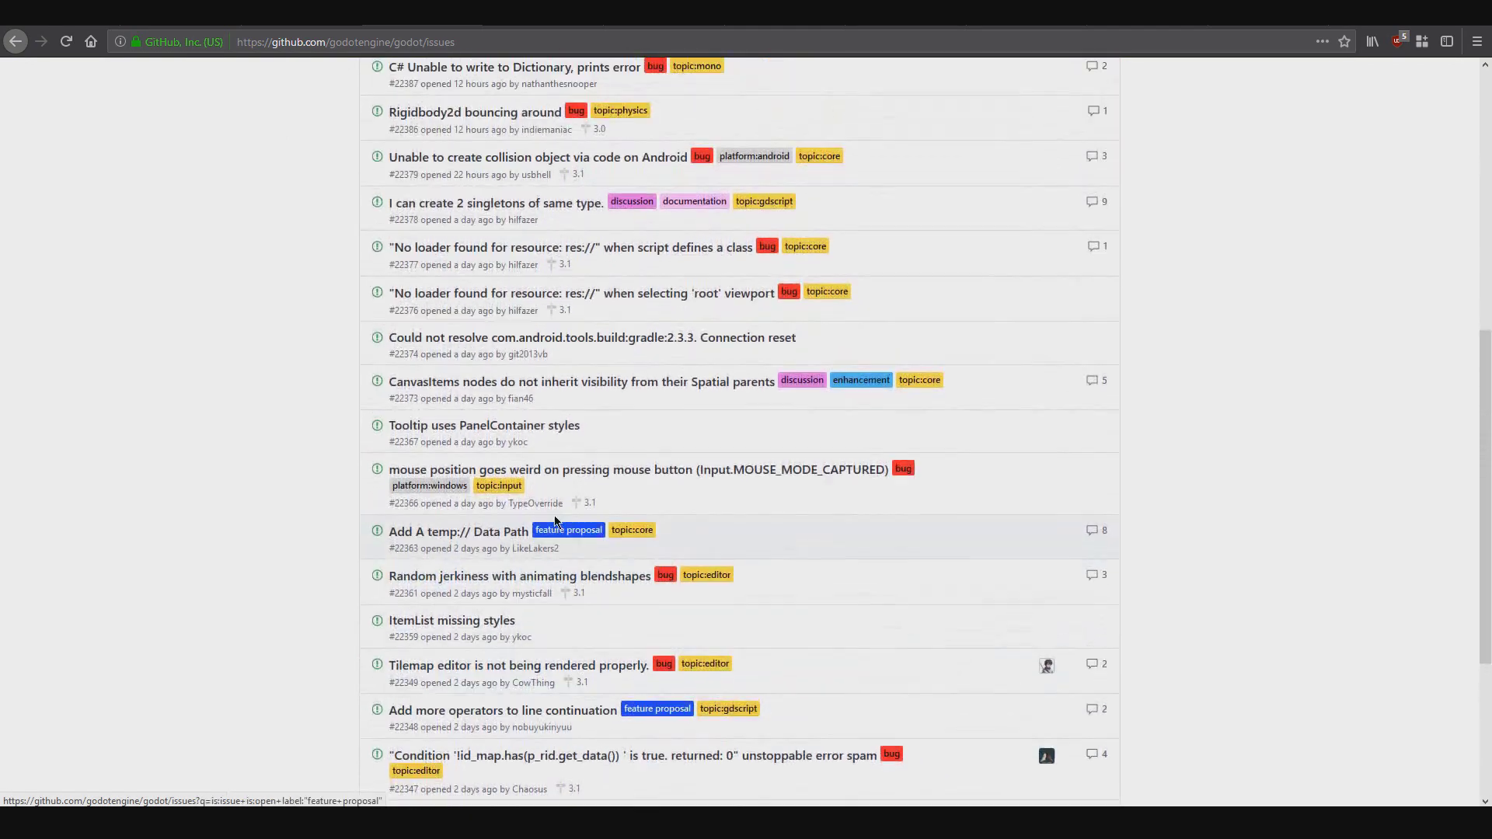
scroll(550, 500, up, 6)
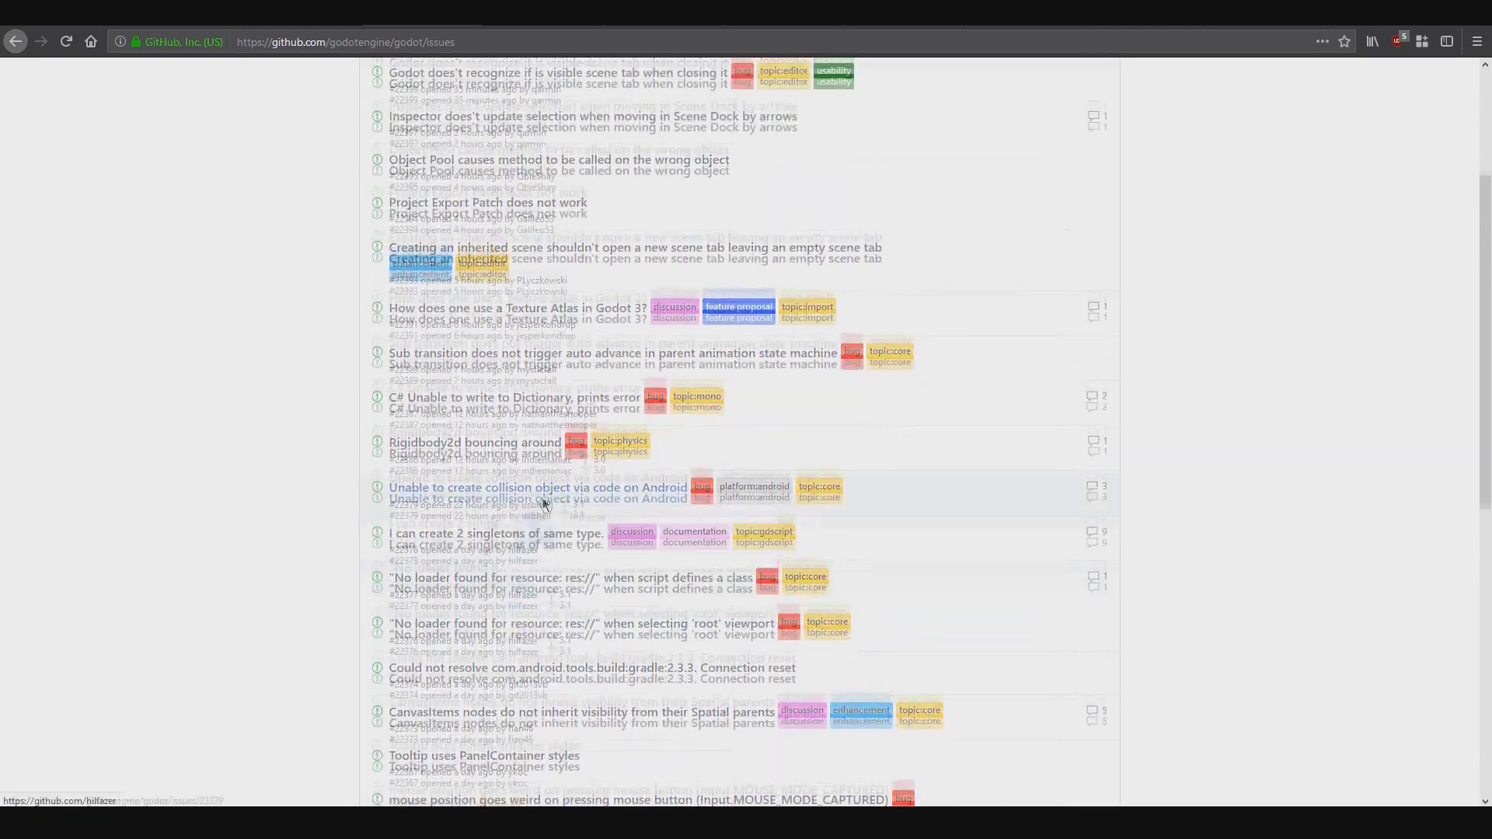
scroll(551, 501, up, 2)
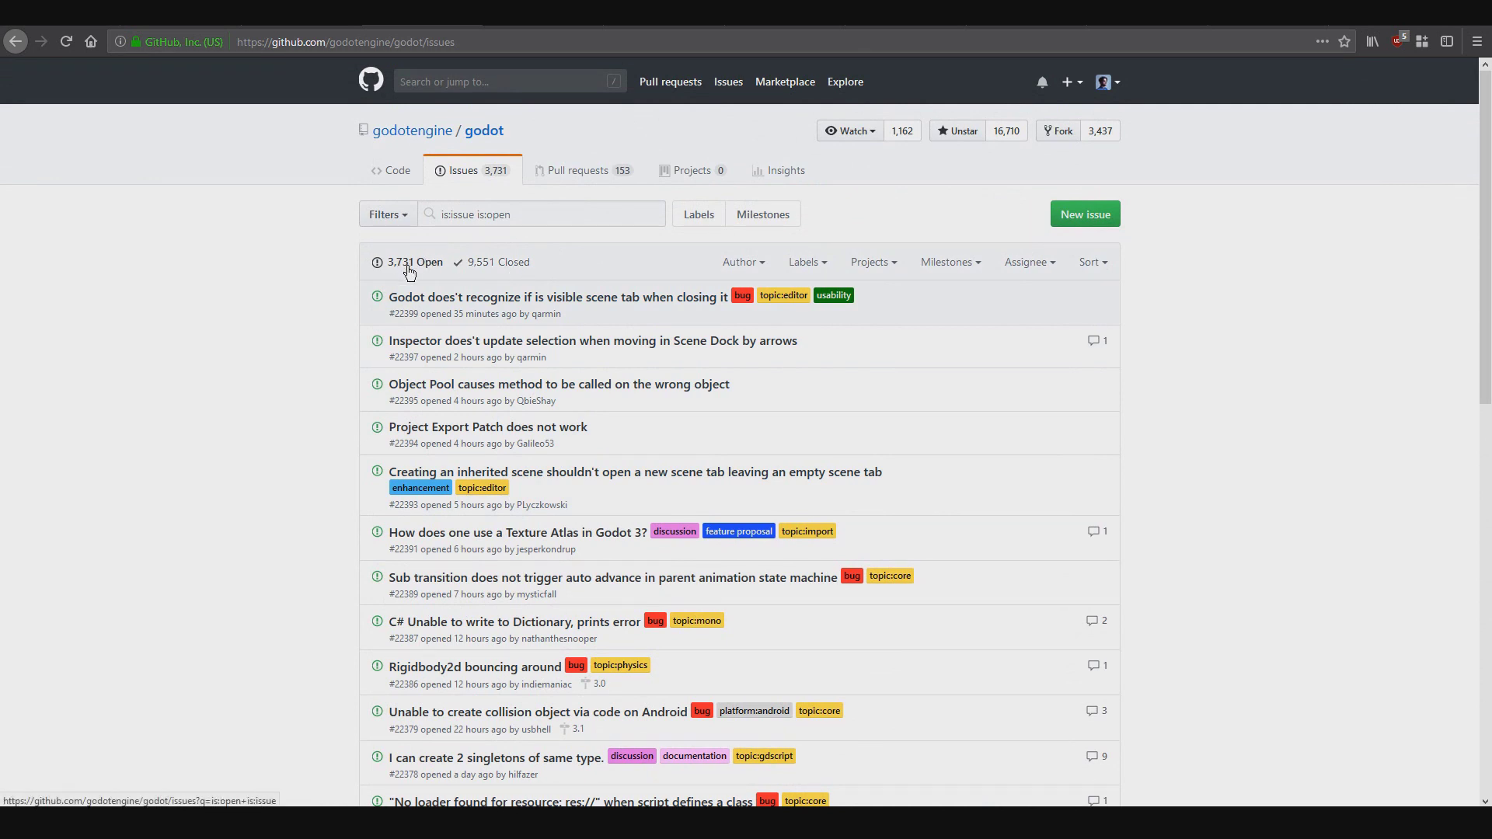
click(763, 215)
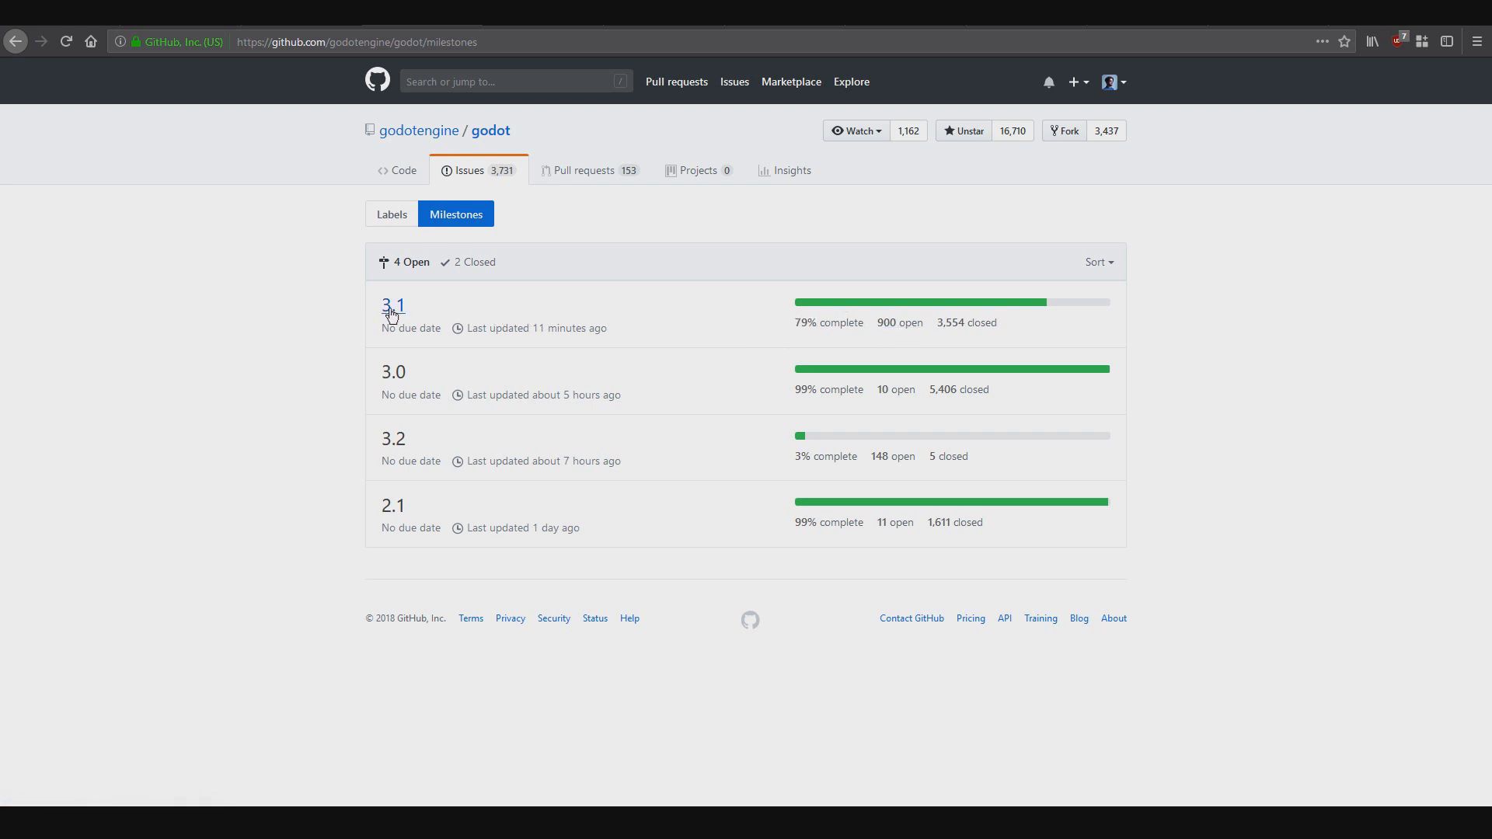
Go to issue #22299 about viewport border colour from the 3.1 milestone and read it through
click(391, 308)
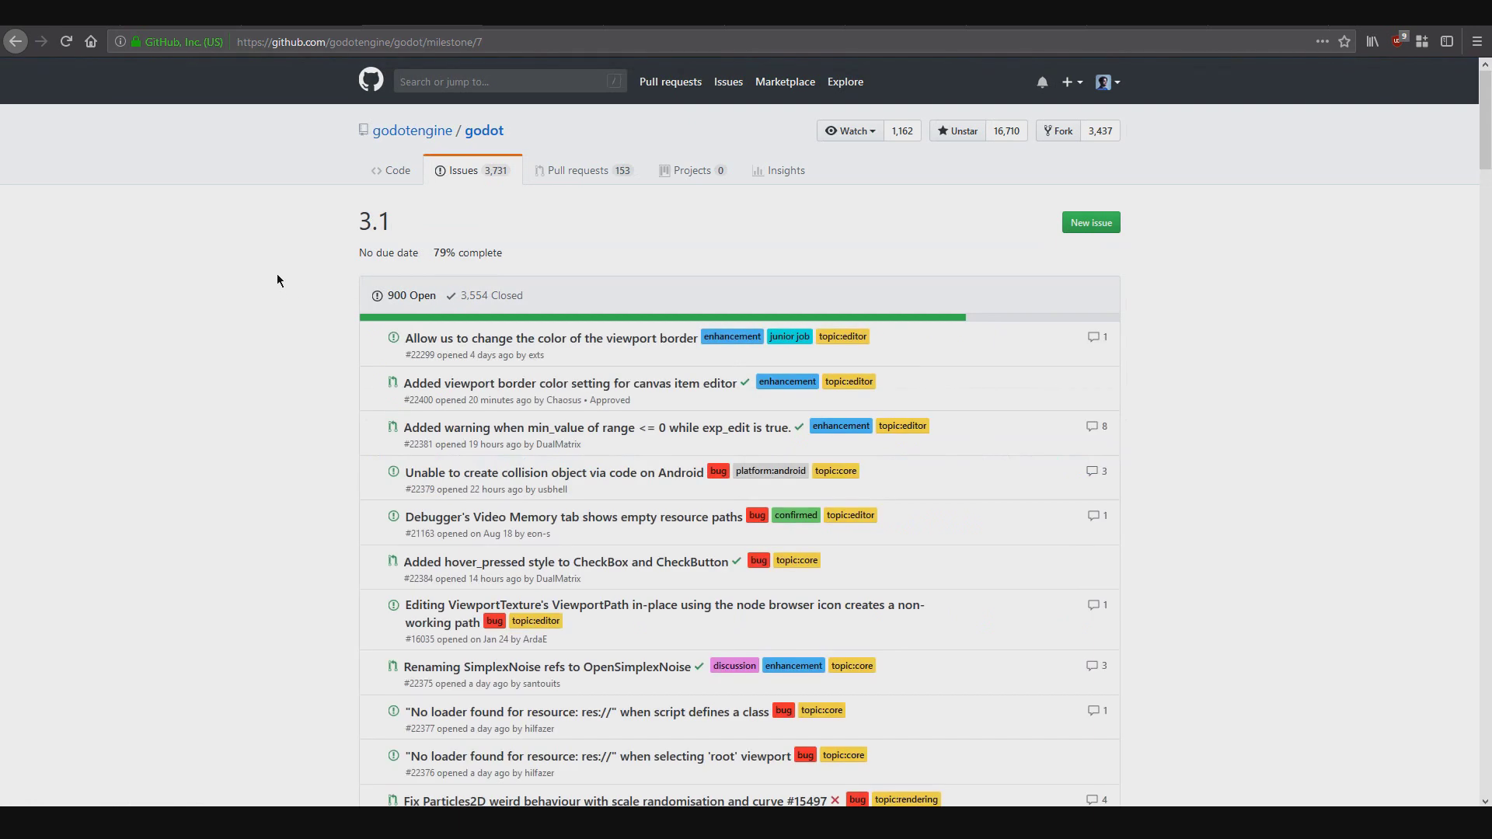
scroll(556, 346, down, 2)
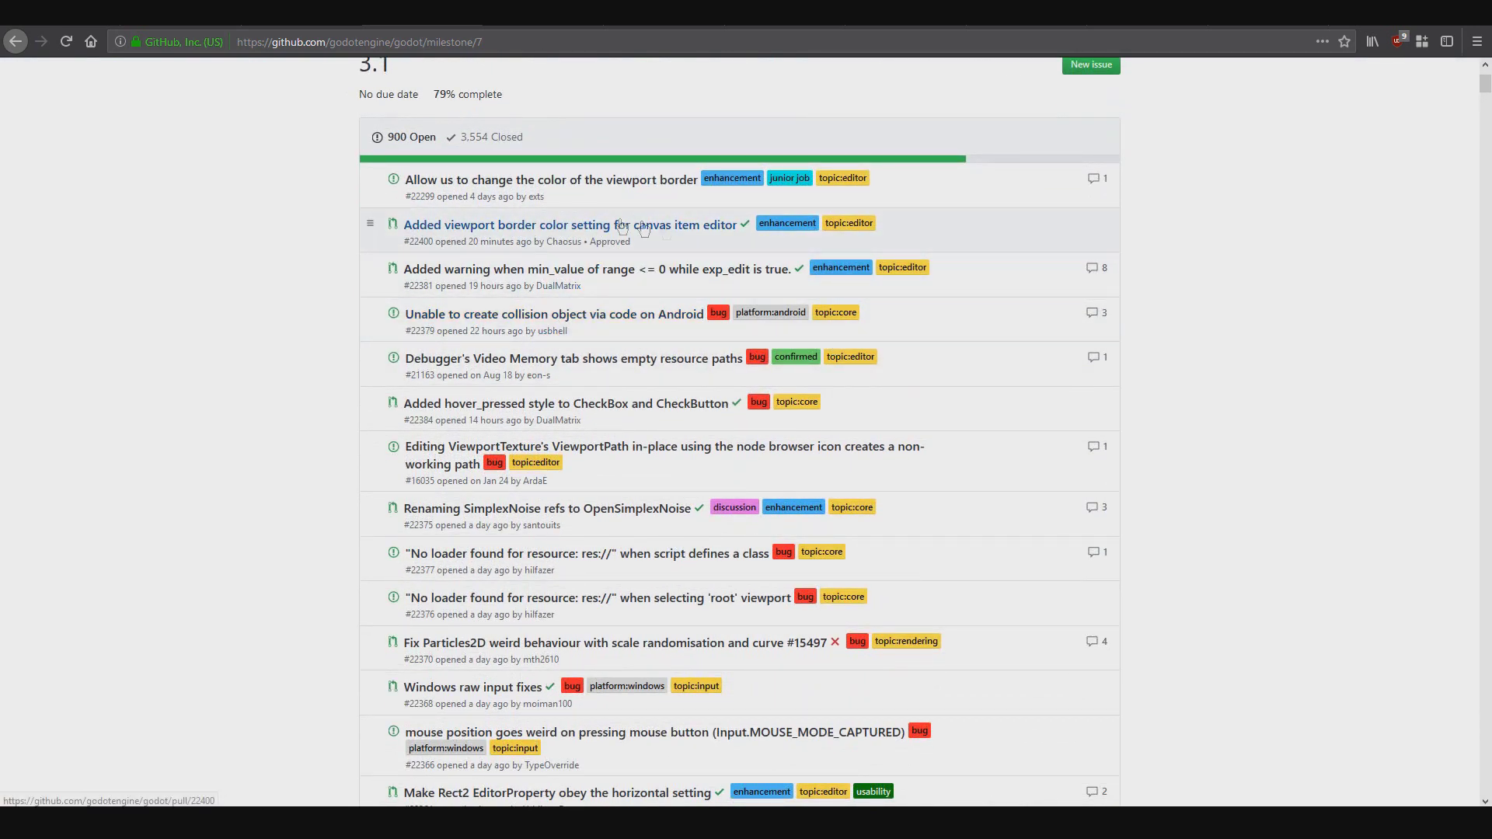
click(556, 186)
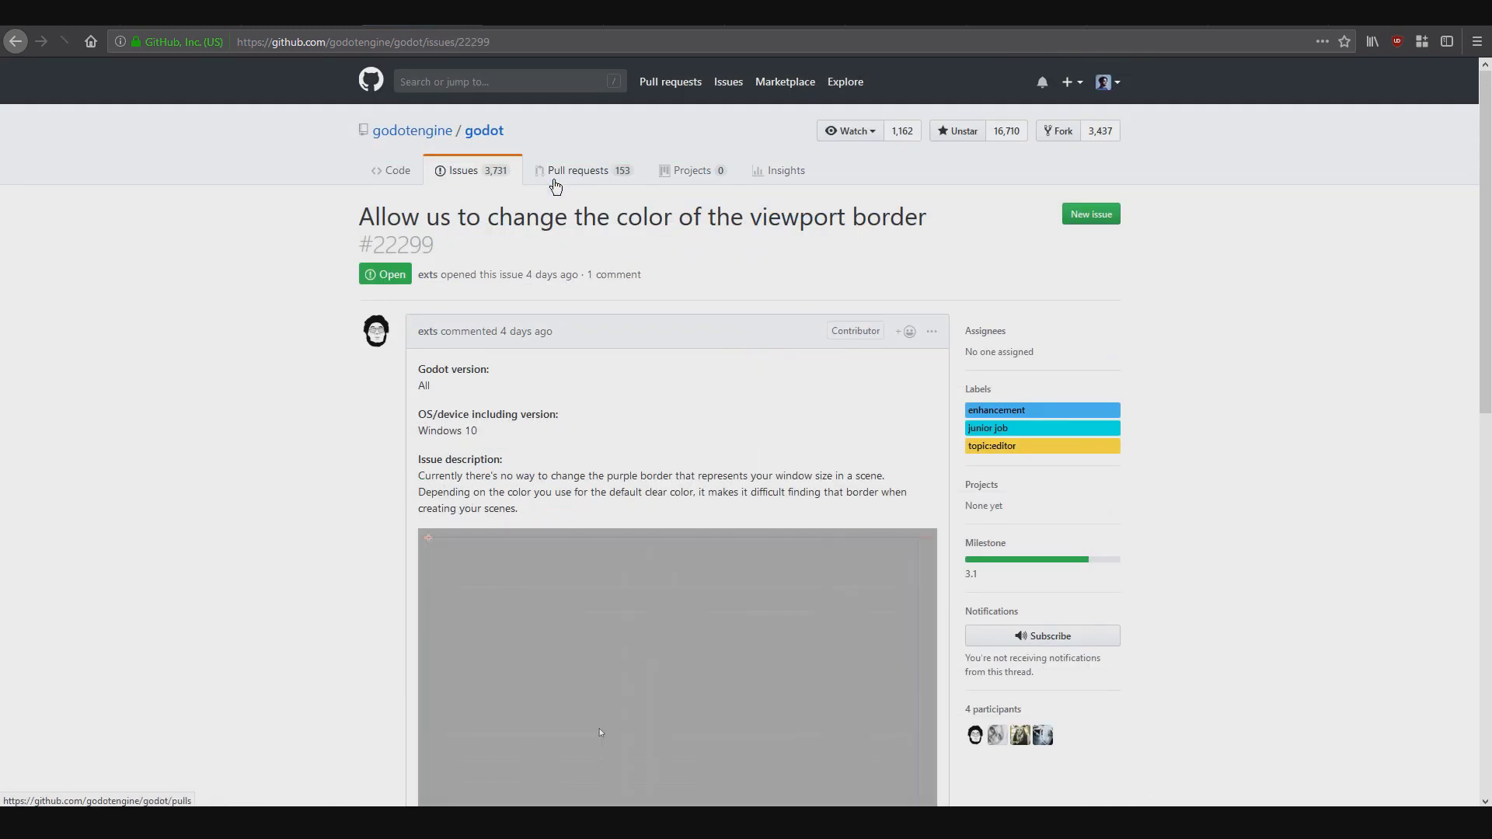
scroll(666, 272, down, 3)
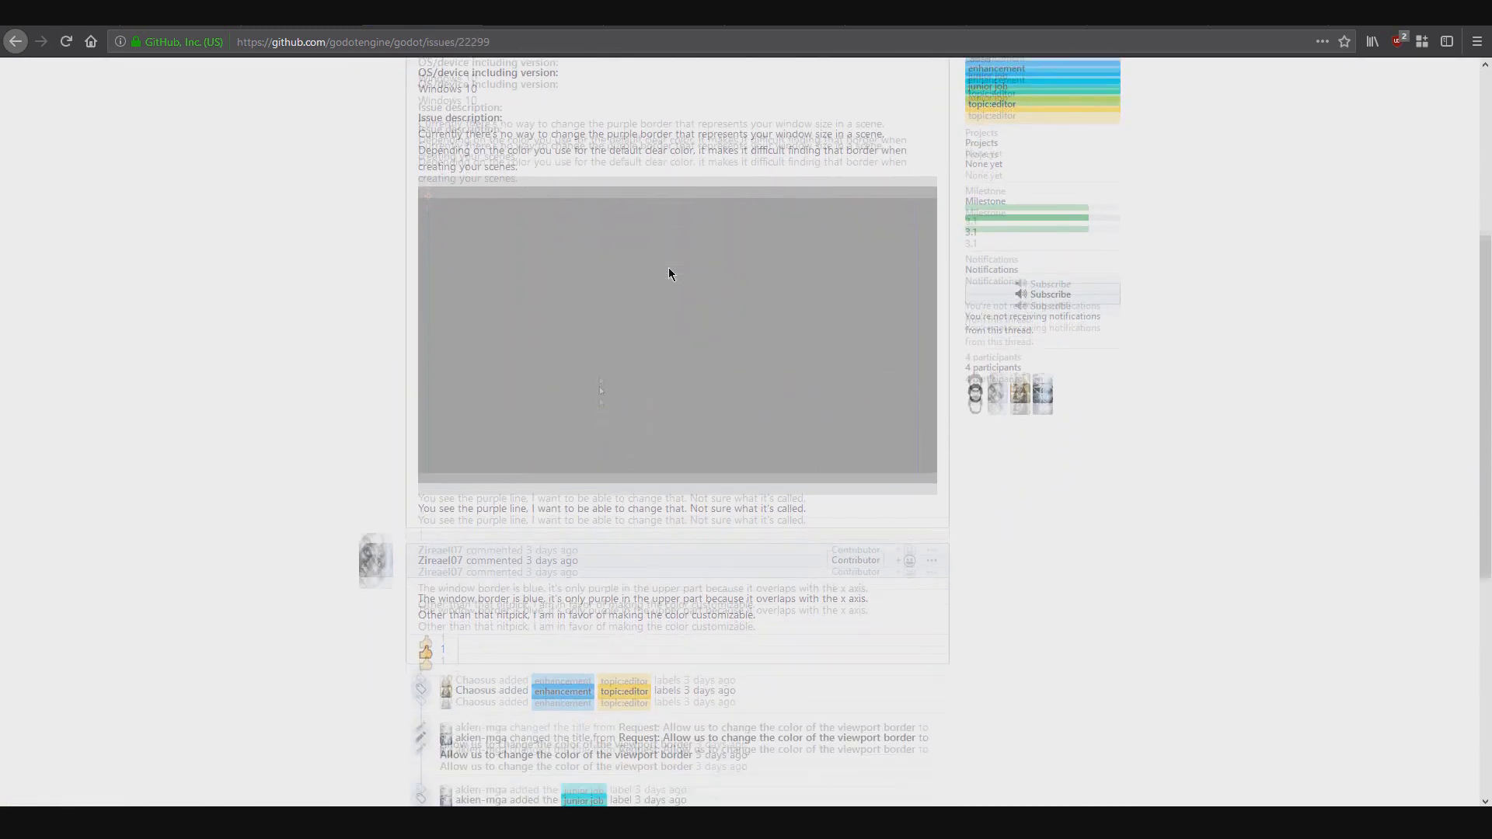
scroll(668, 274, down, 3)
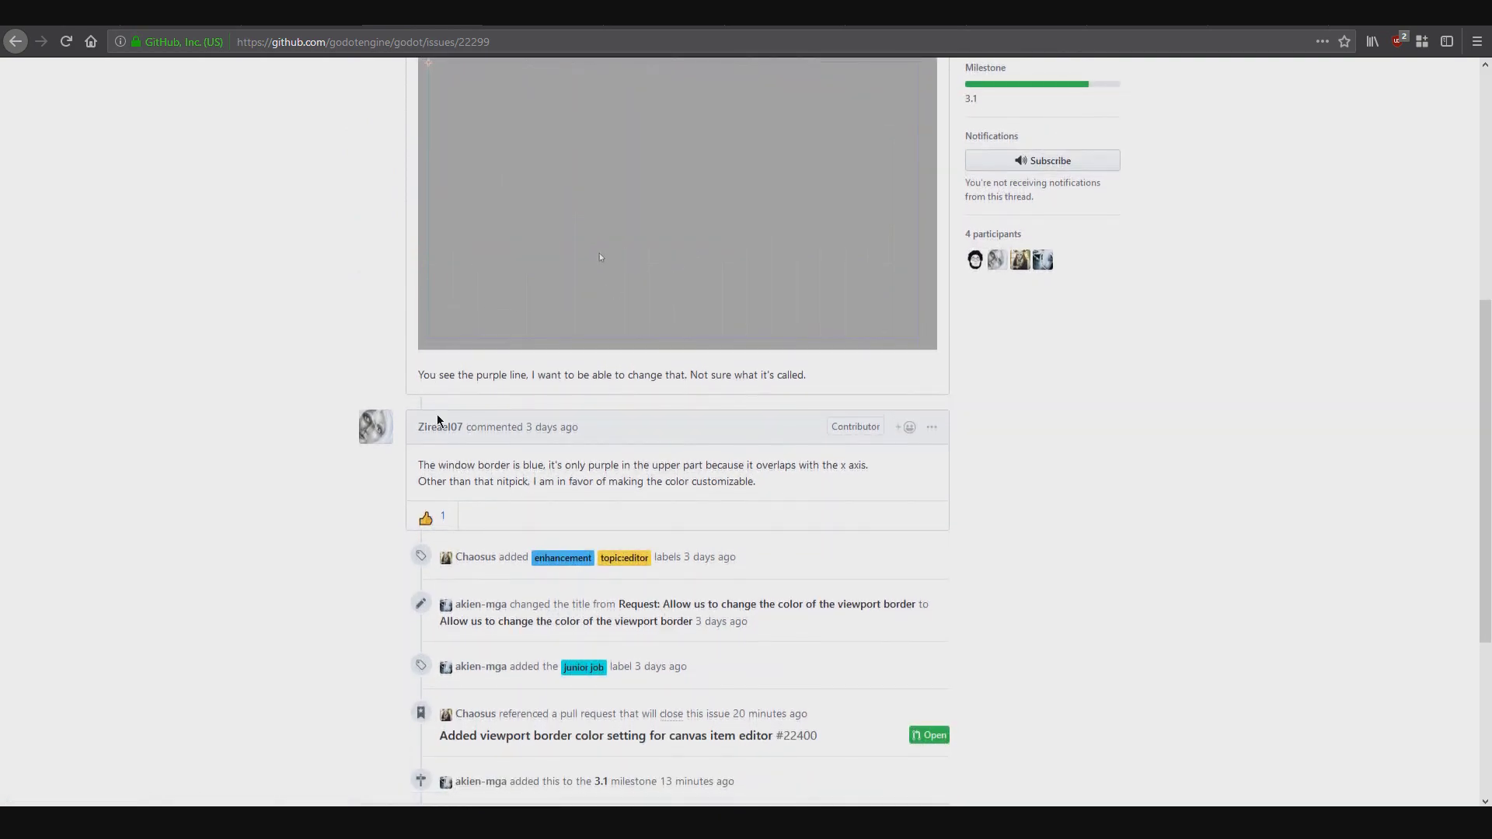
scroll(437, 414, down, 5)
scroll(439, 417, up, 10)
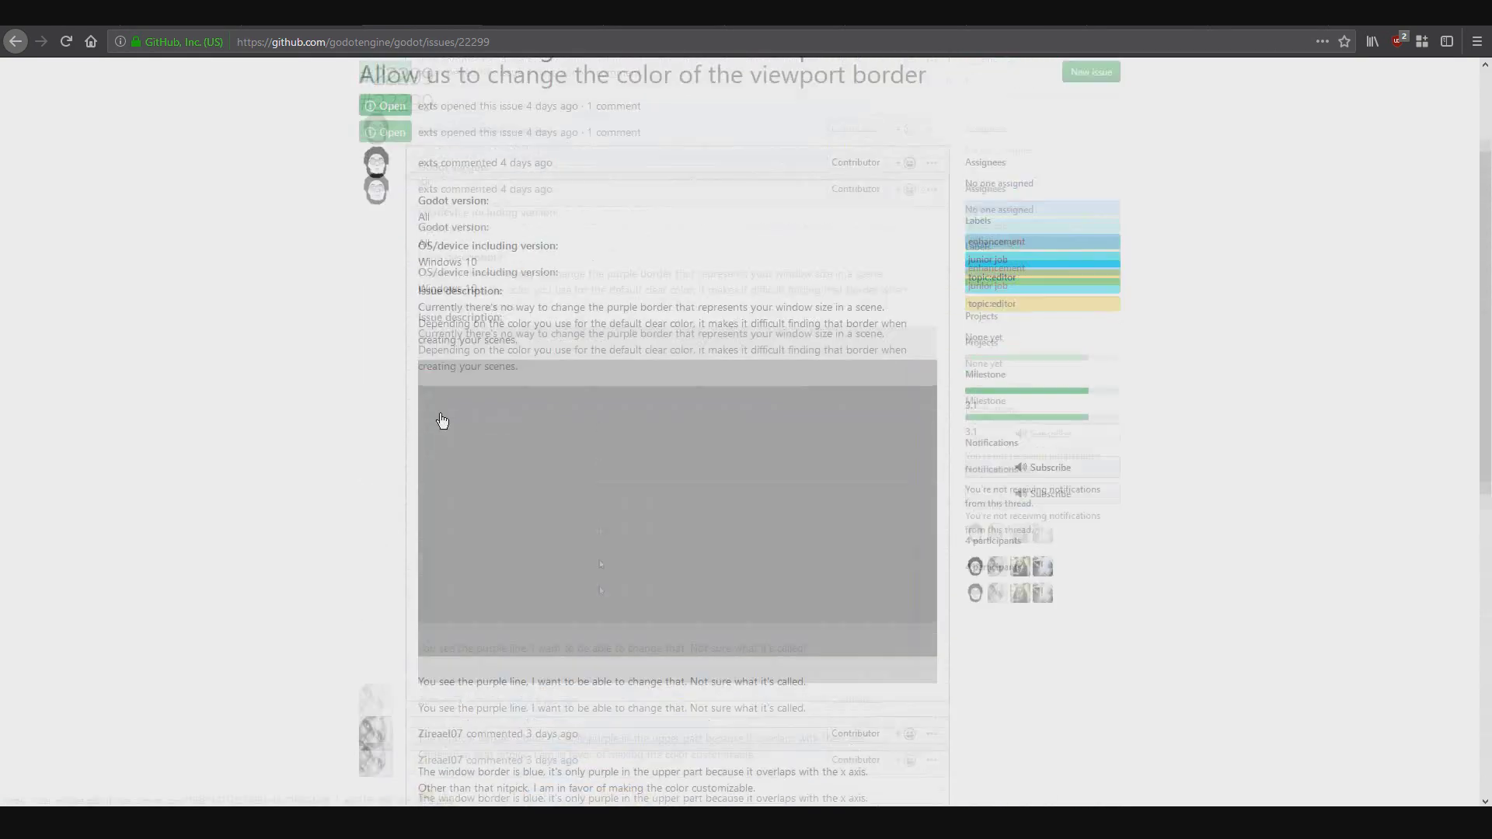
scroll(442, 421, up, 2)
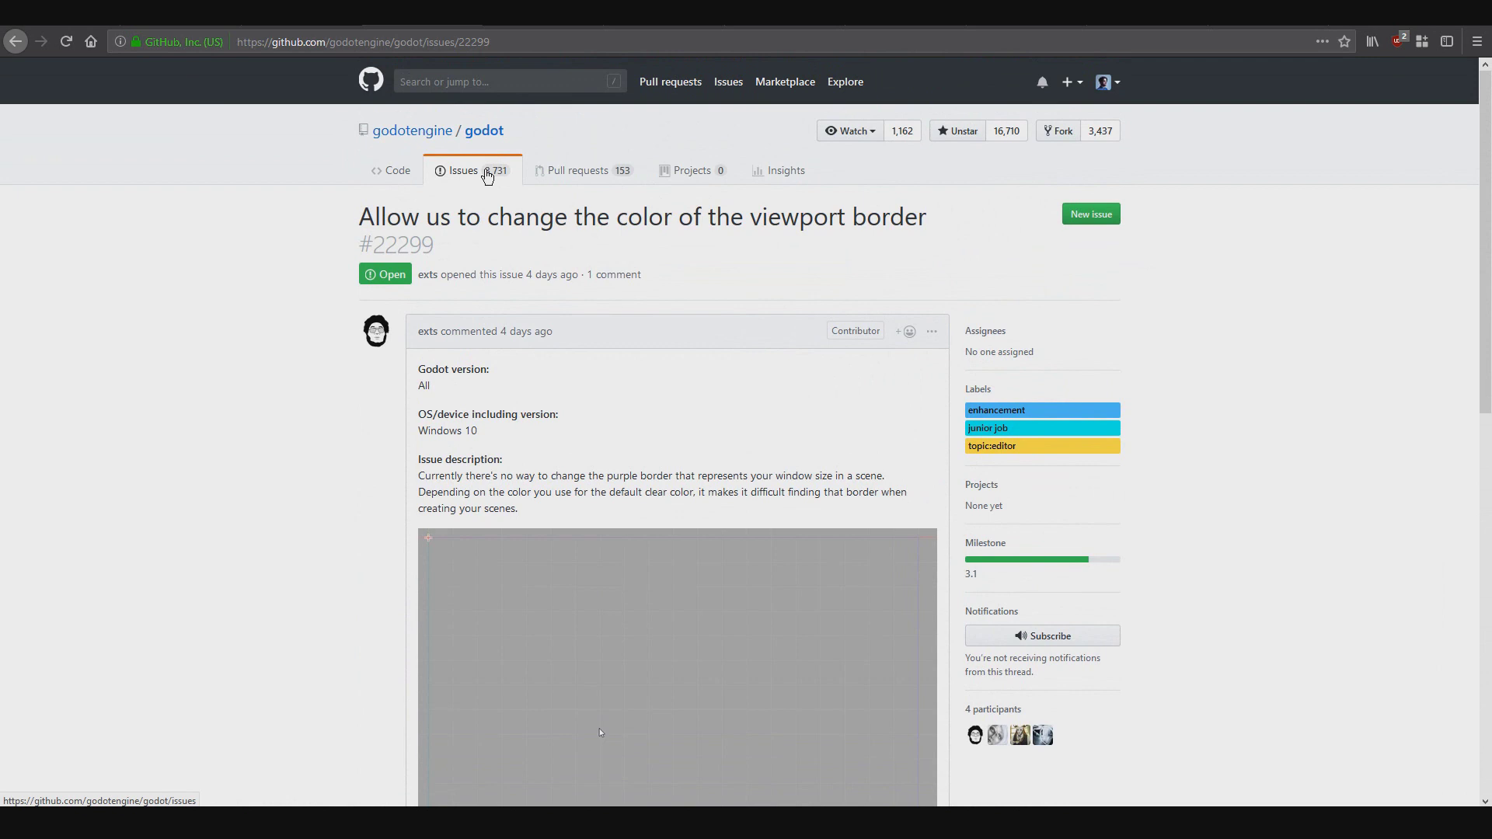
click(487, 174)
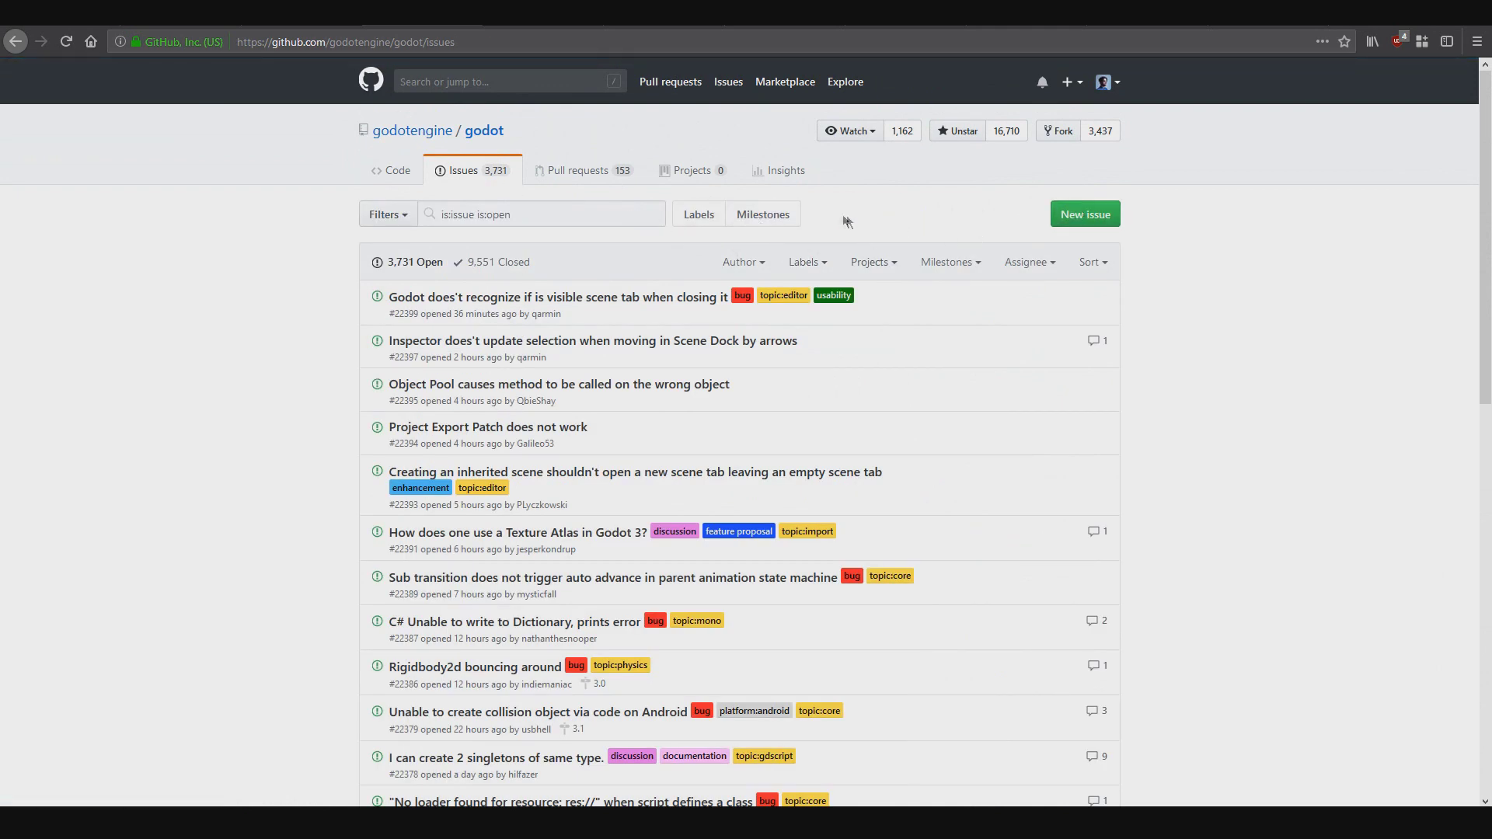
Bring up the repository's Insights Pulse overview, then its Contributors graph
click(567, 215)
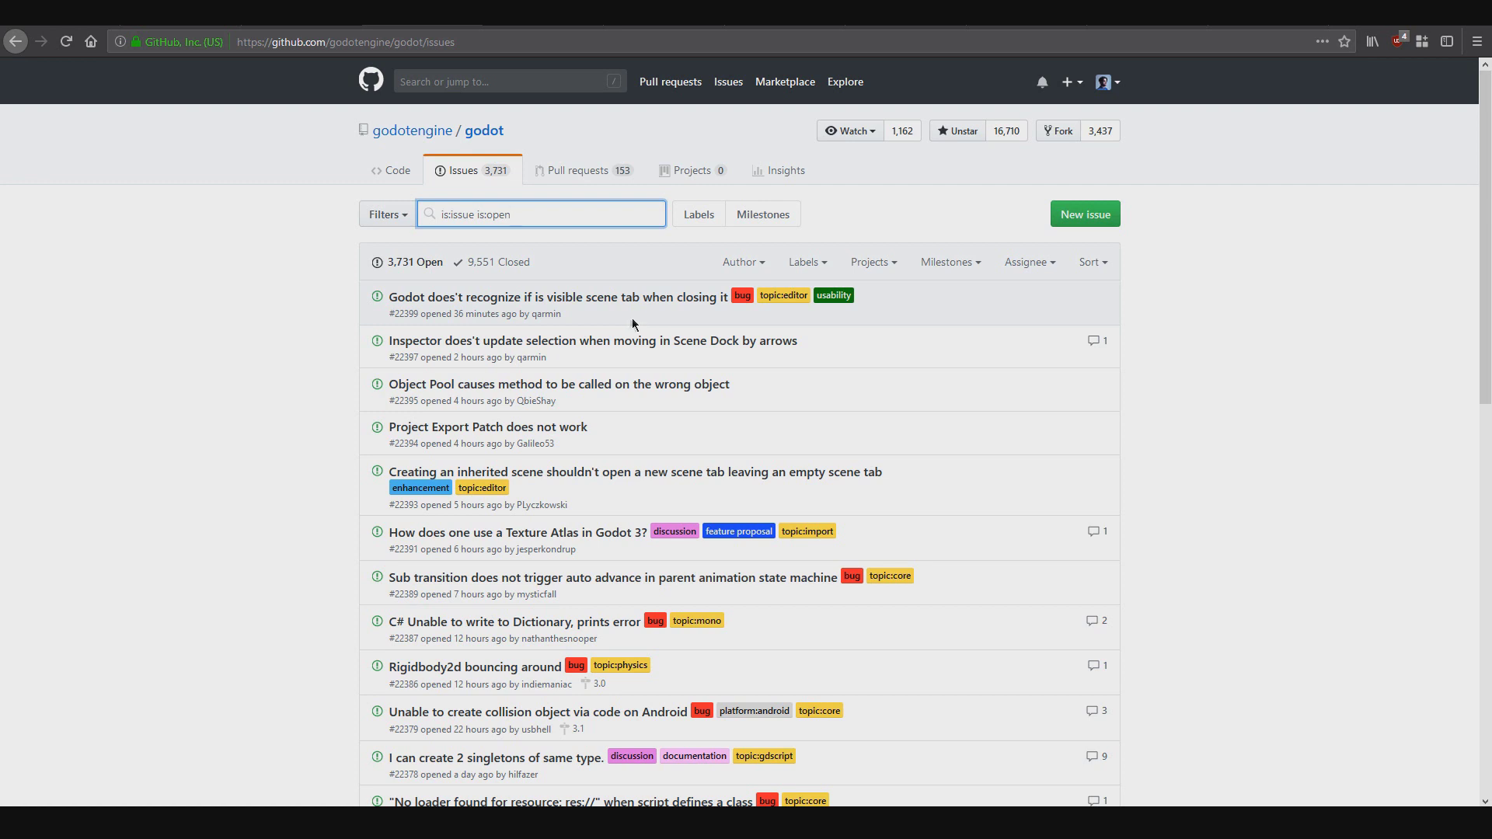
click(779, 176)
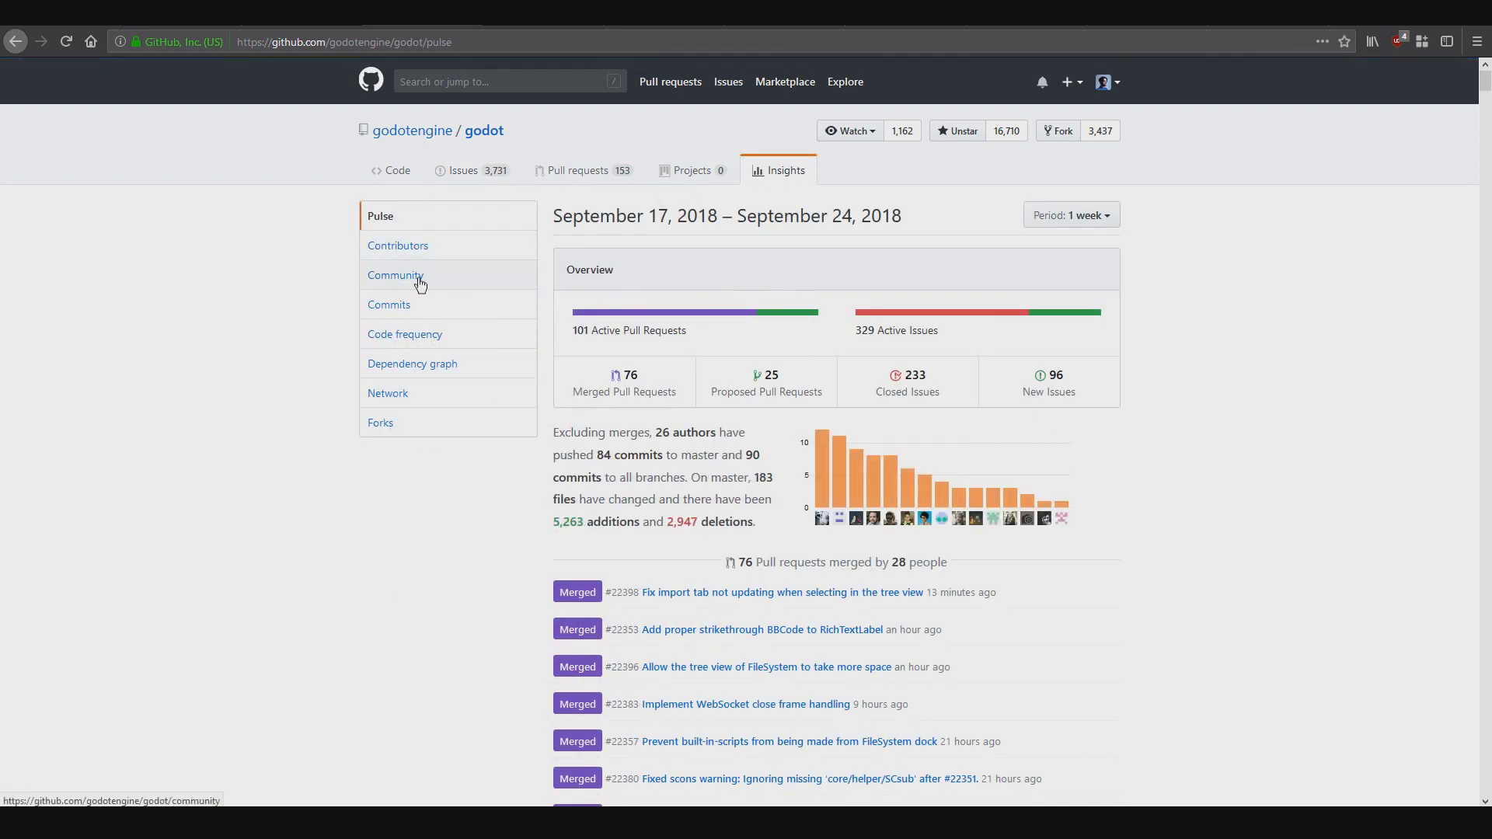
click(422, 247)
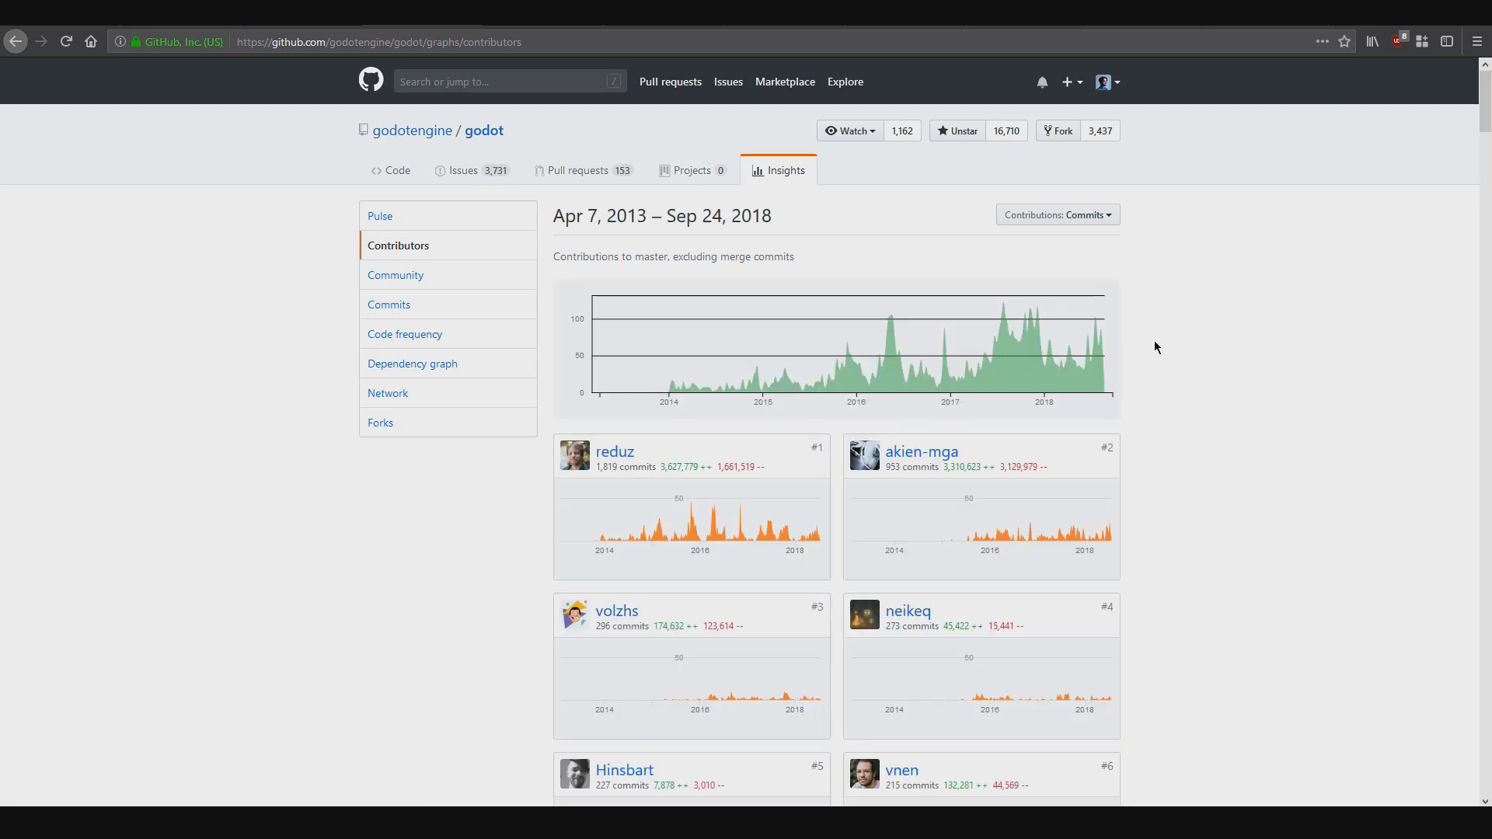
Scroll the godot contributors list down to the 100th contributor
scroll(1155, 342, down, 3)
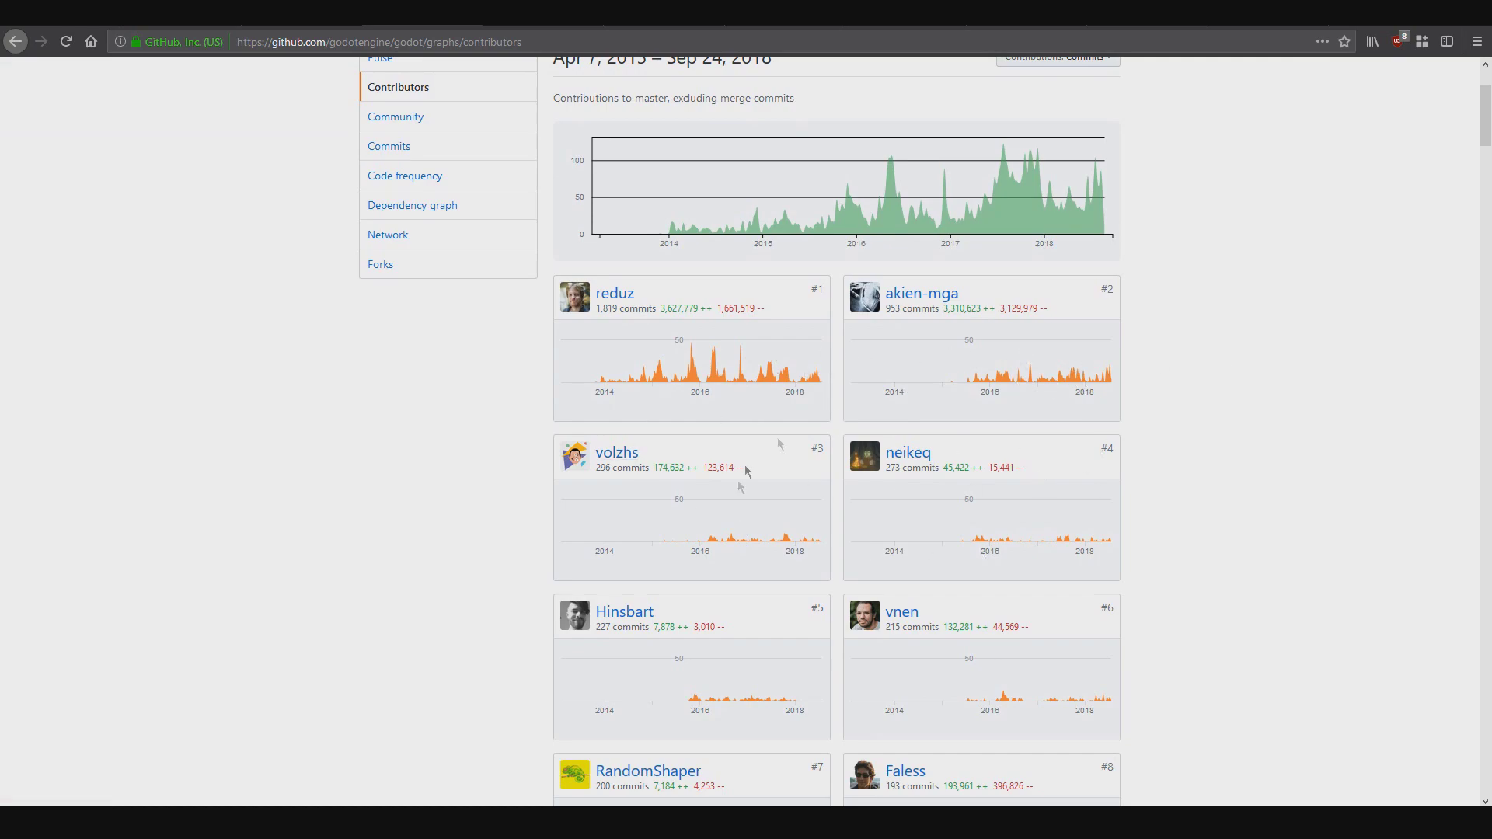
scroll(1306, 418, down, 20)
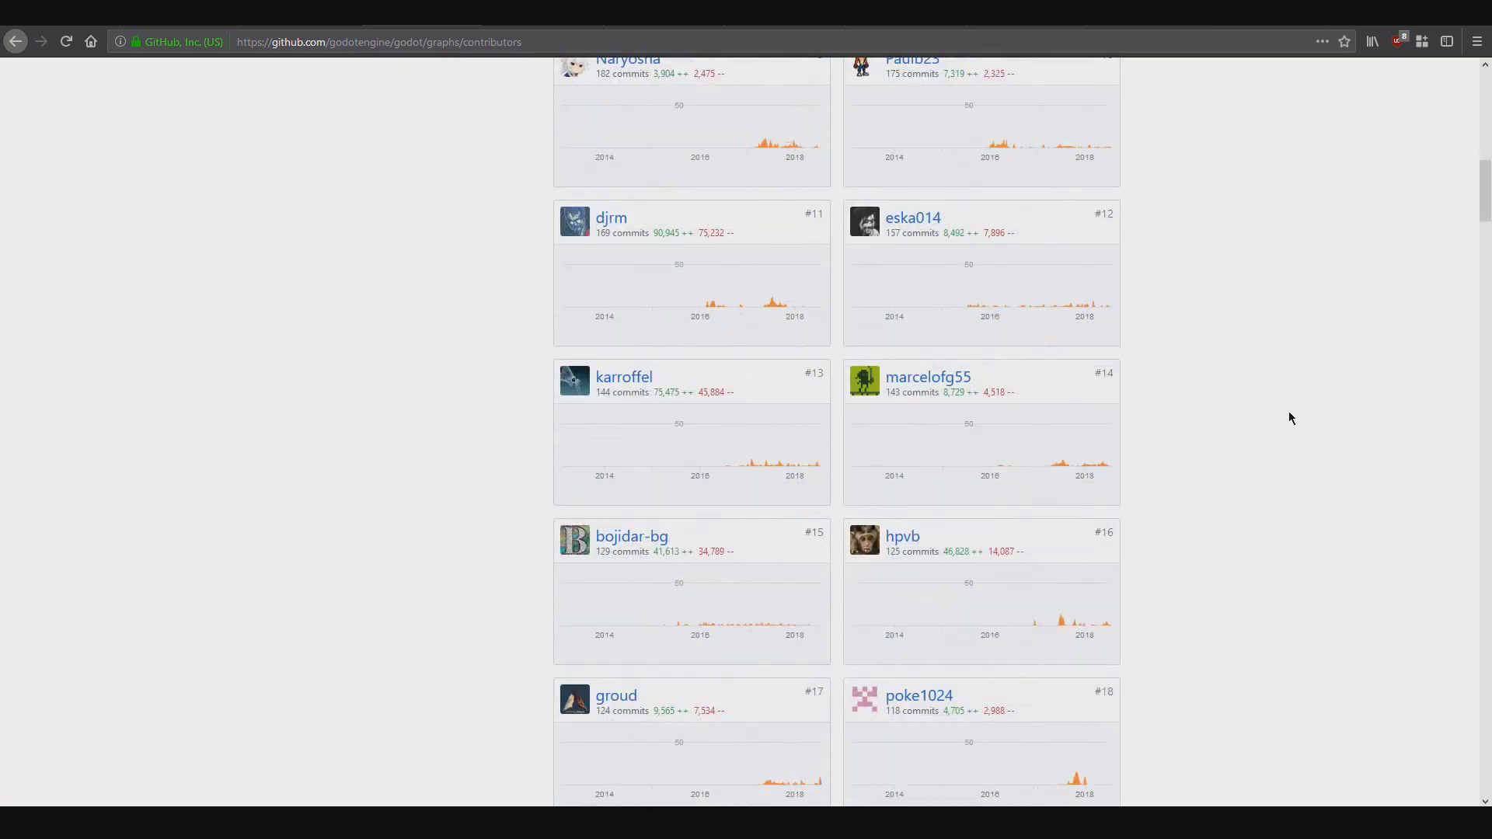
scroll(1287, 411, down, 20)
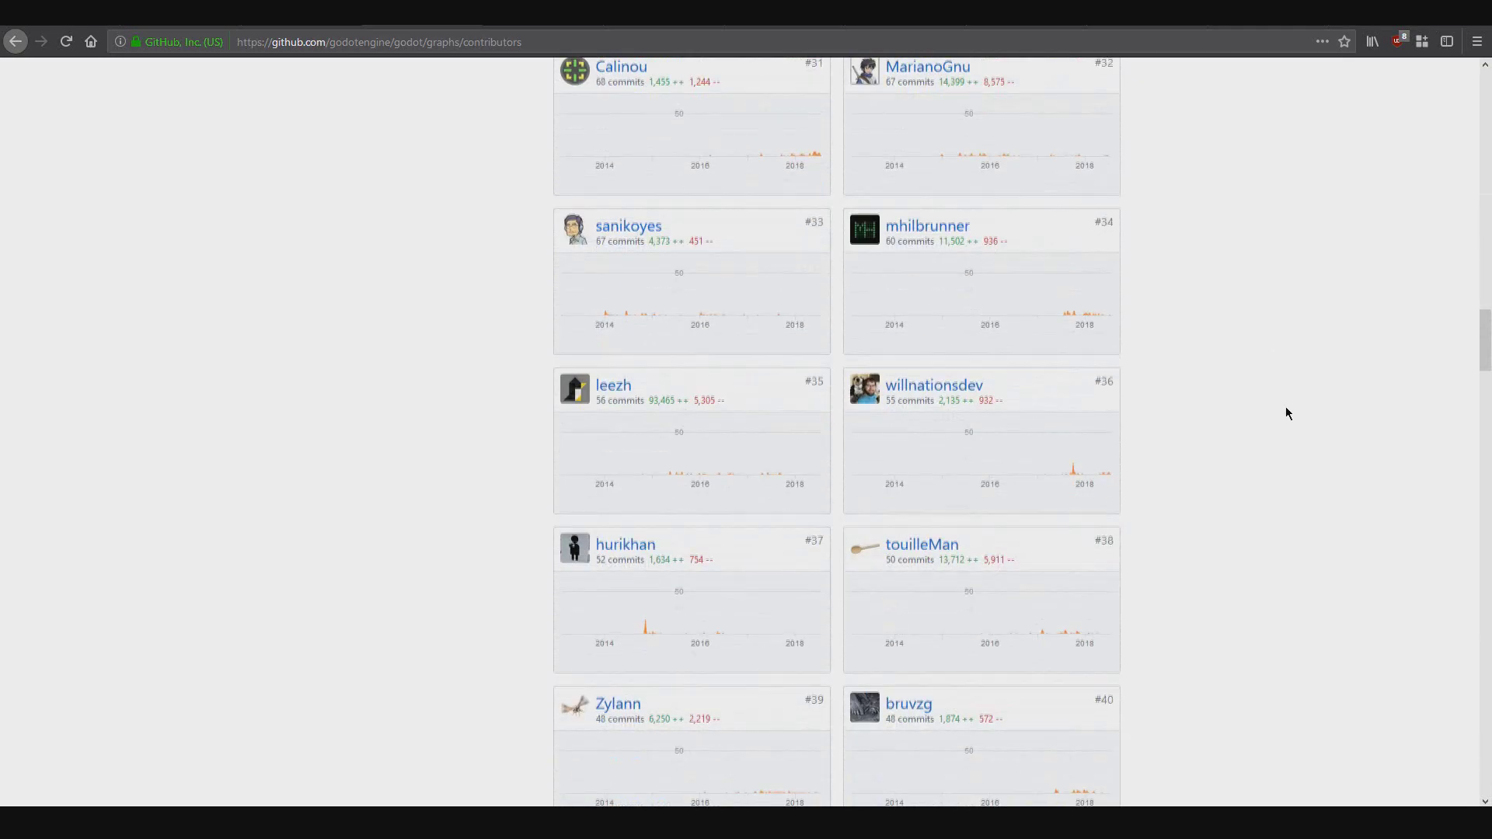
scroll(1285, 412, down, 20)
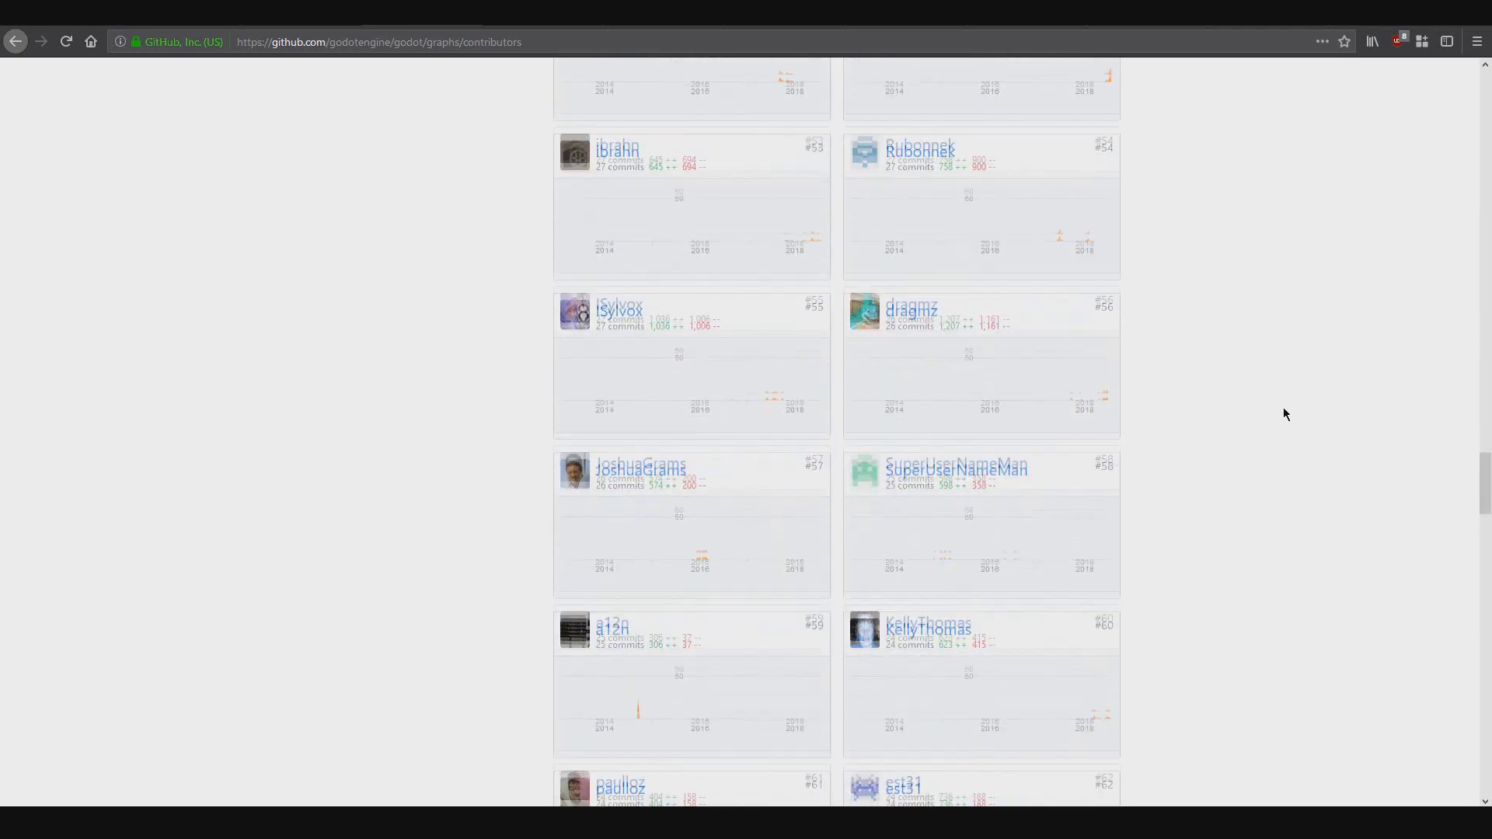
scroll(1284, 414, down, 15)
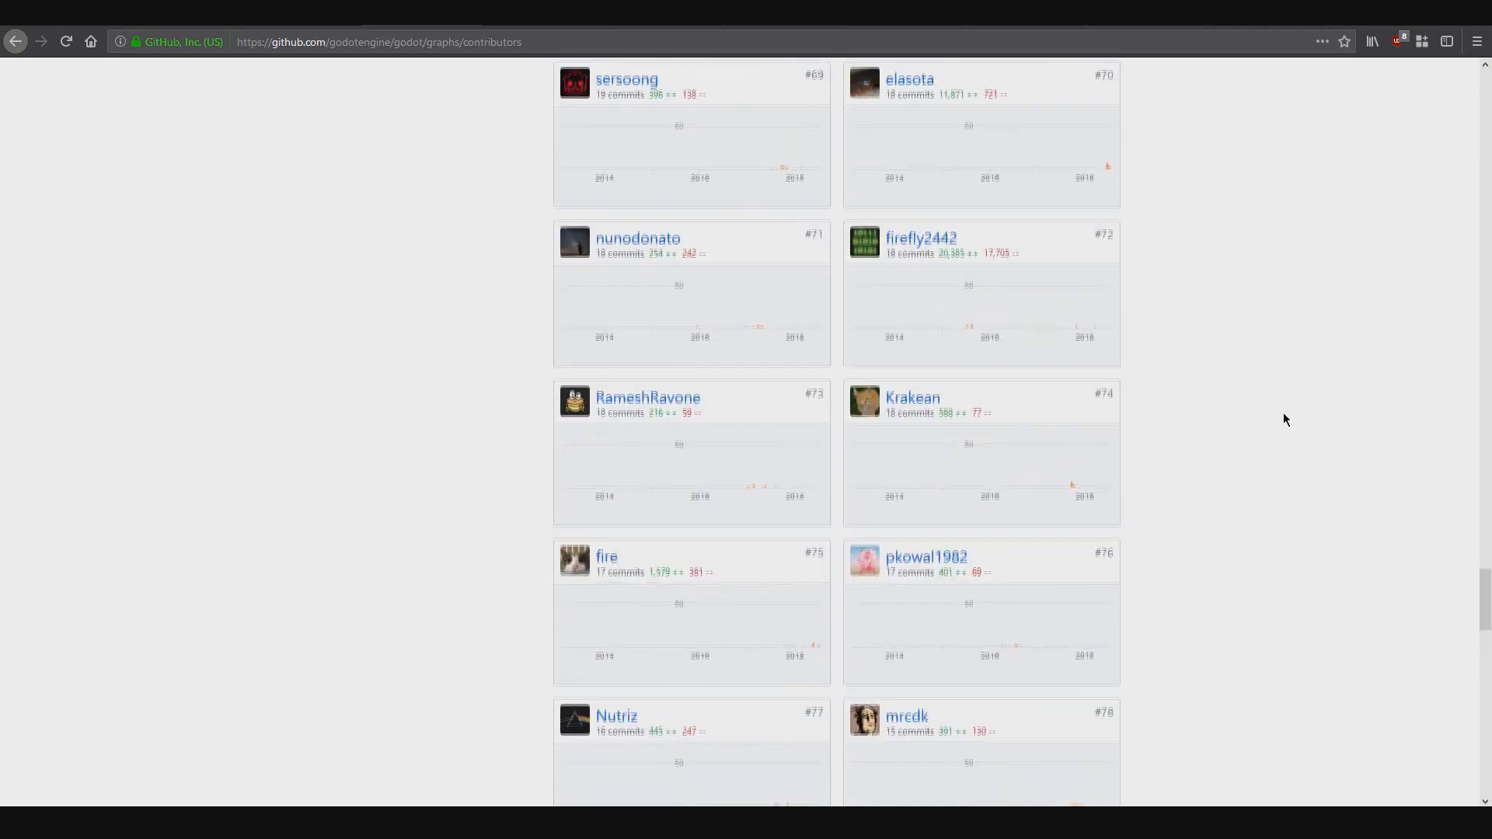
scroll(1282, 418, down, 12)
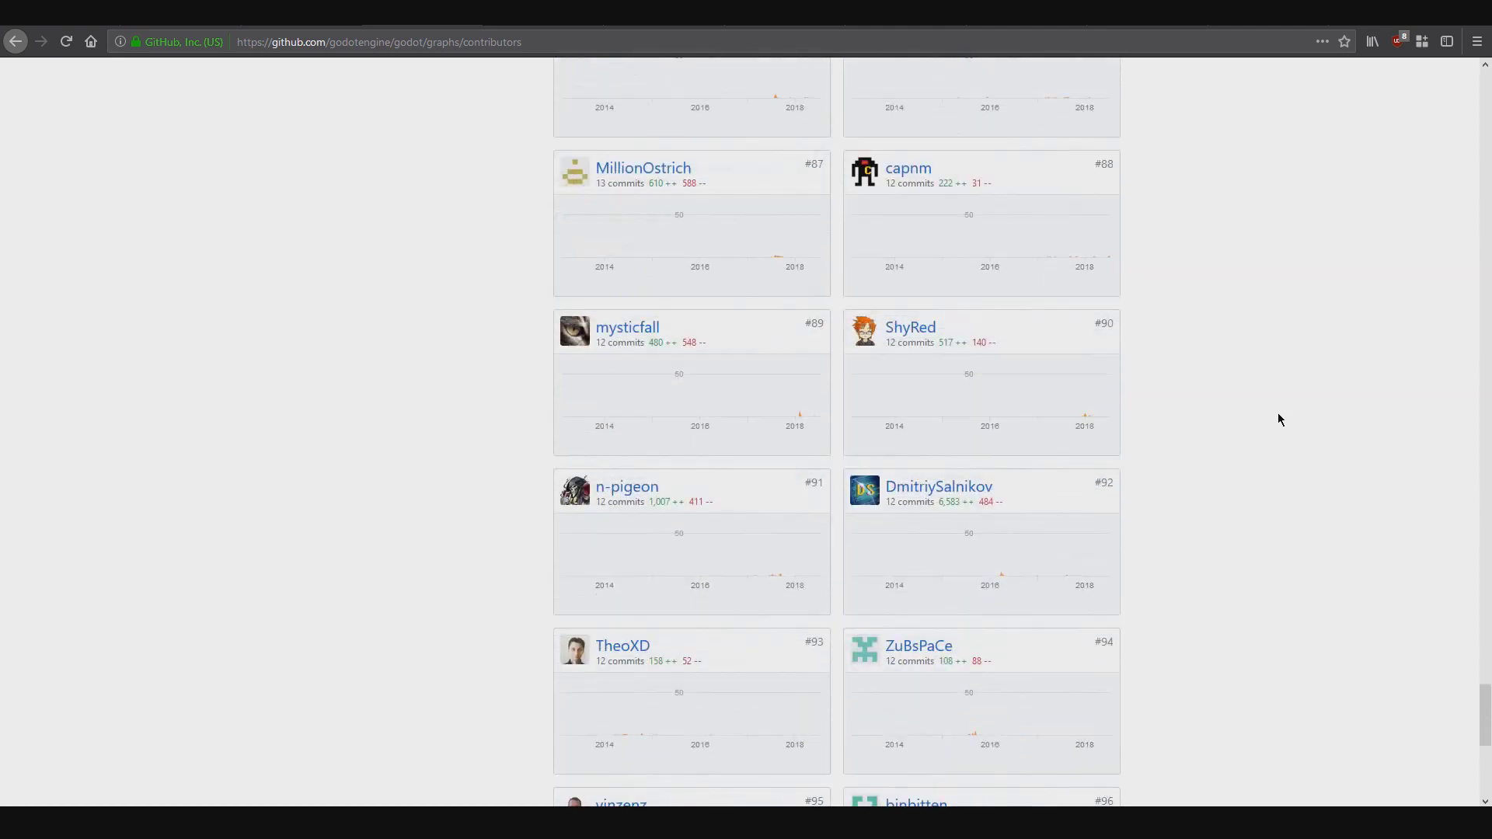
scroll(1279, 419, down, 6)
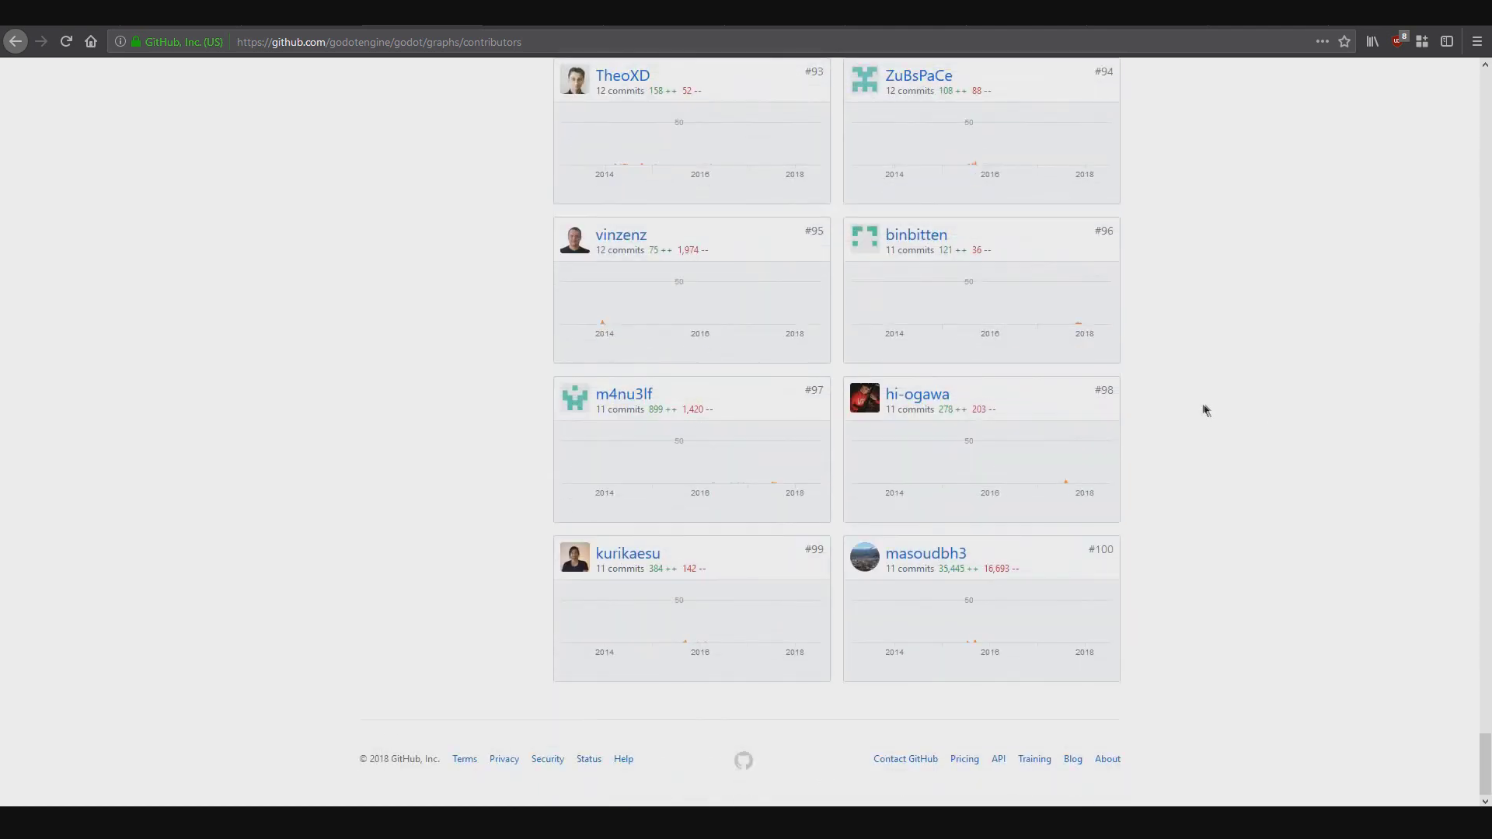
click(1011, 25)
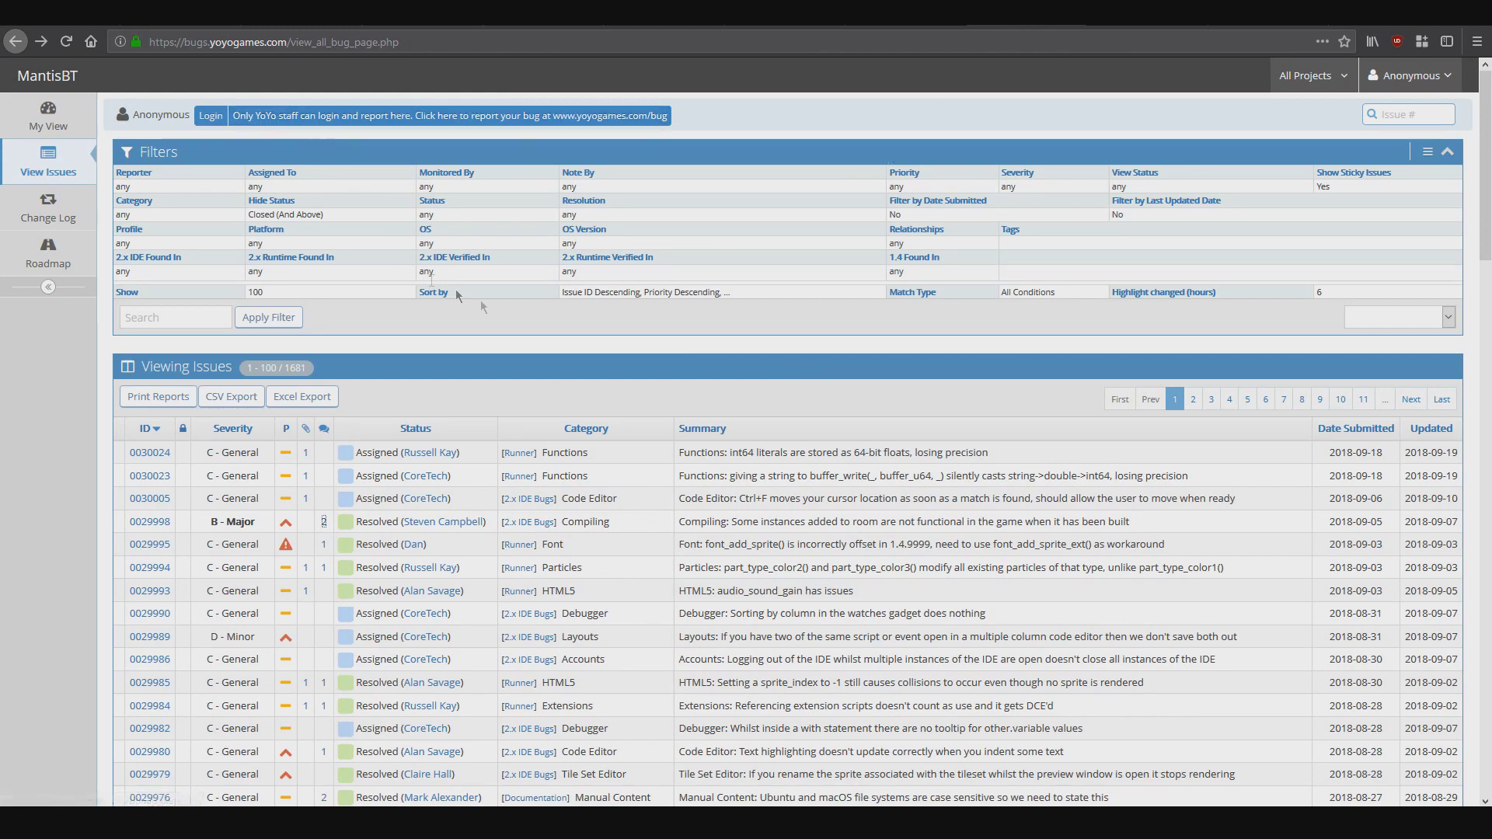
Scroll through the recent GameMaker issue reports and open the Change Log of fixed issues
scroll(633, 451, down, 2)
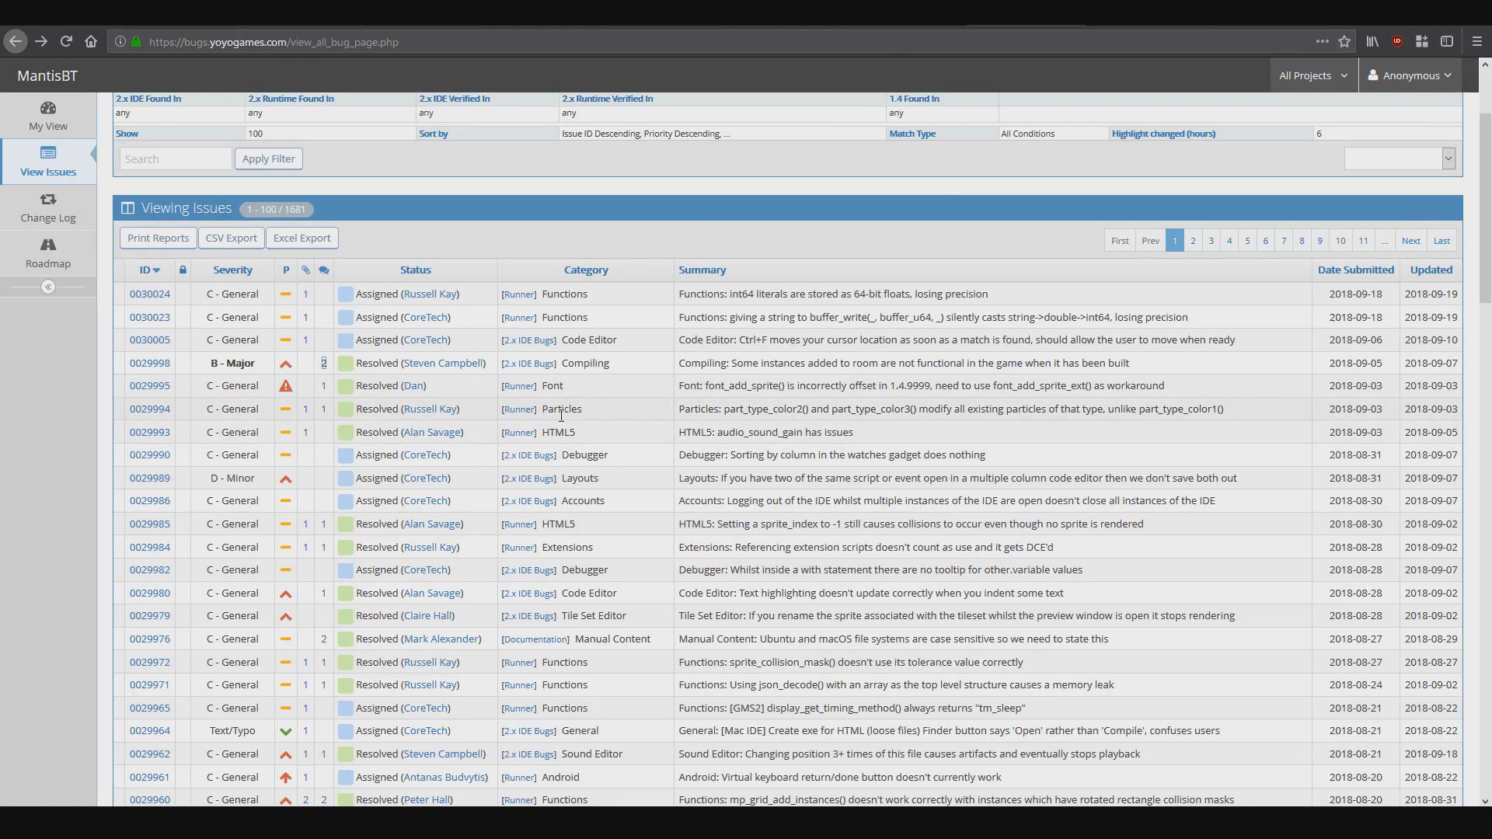
scroll(421, 342, down, 4)
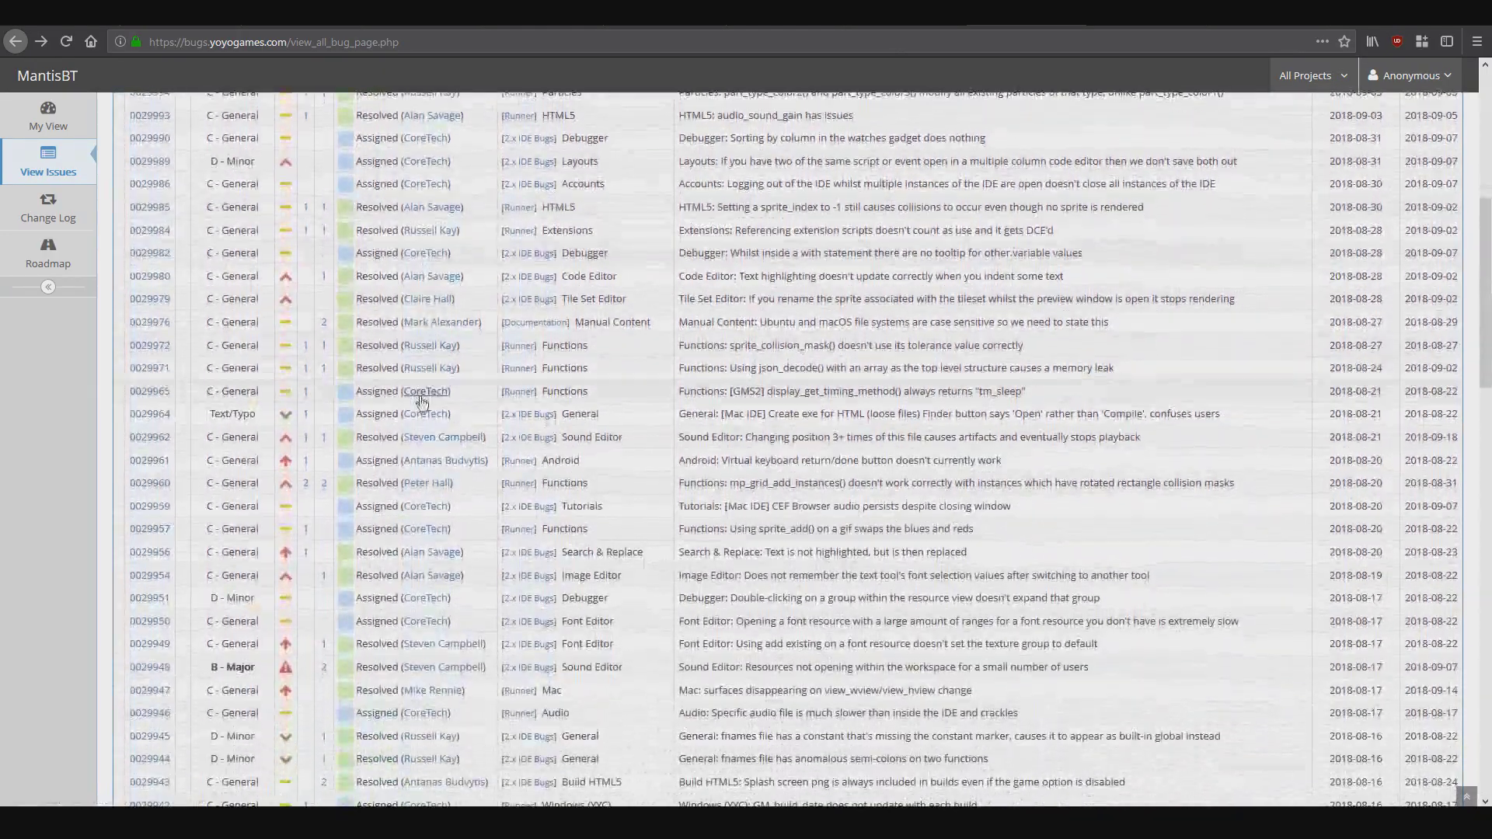
scroll(422, 401, down, 6)
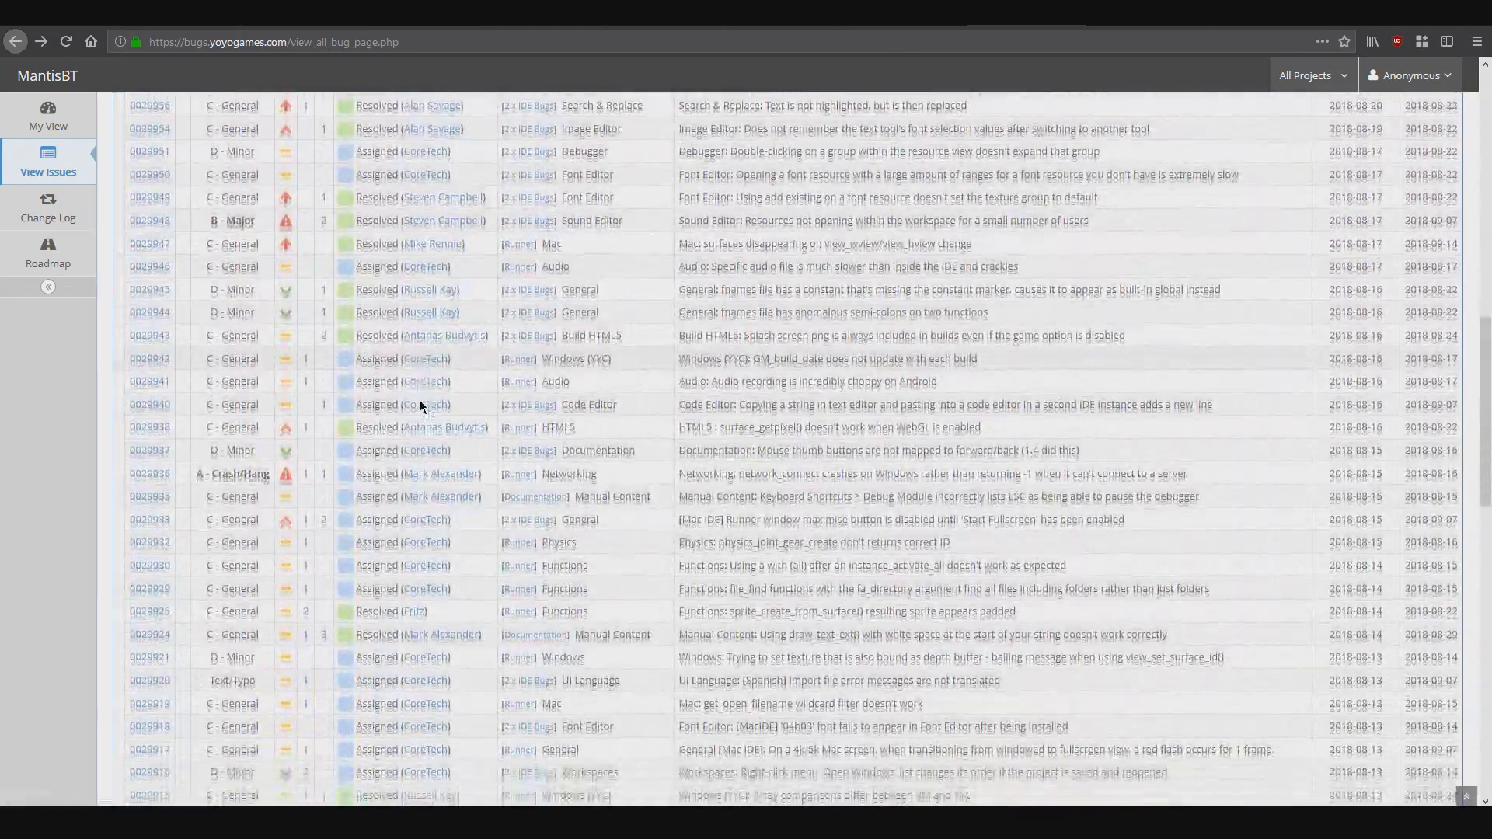
scroll(419, 405, down, 4)
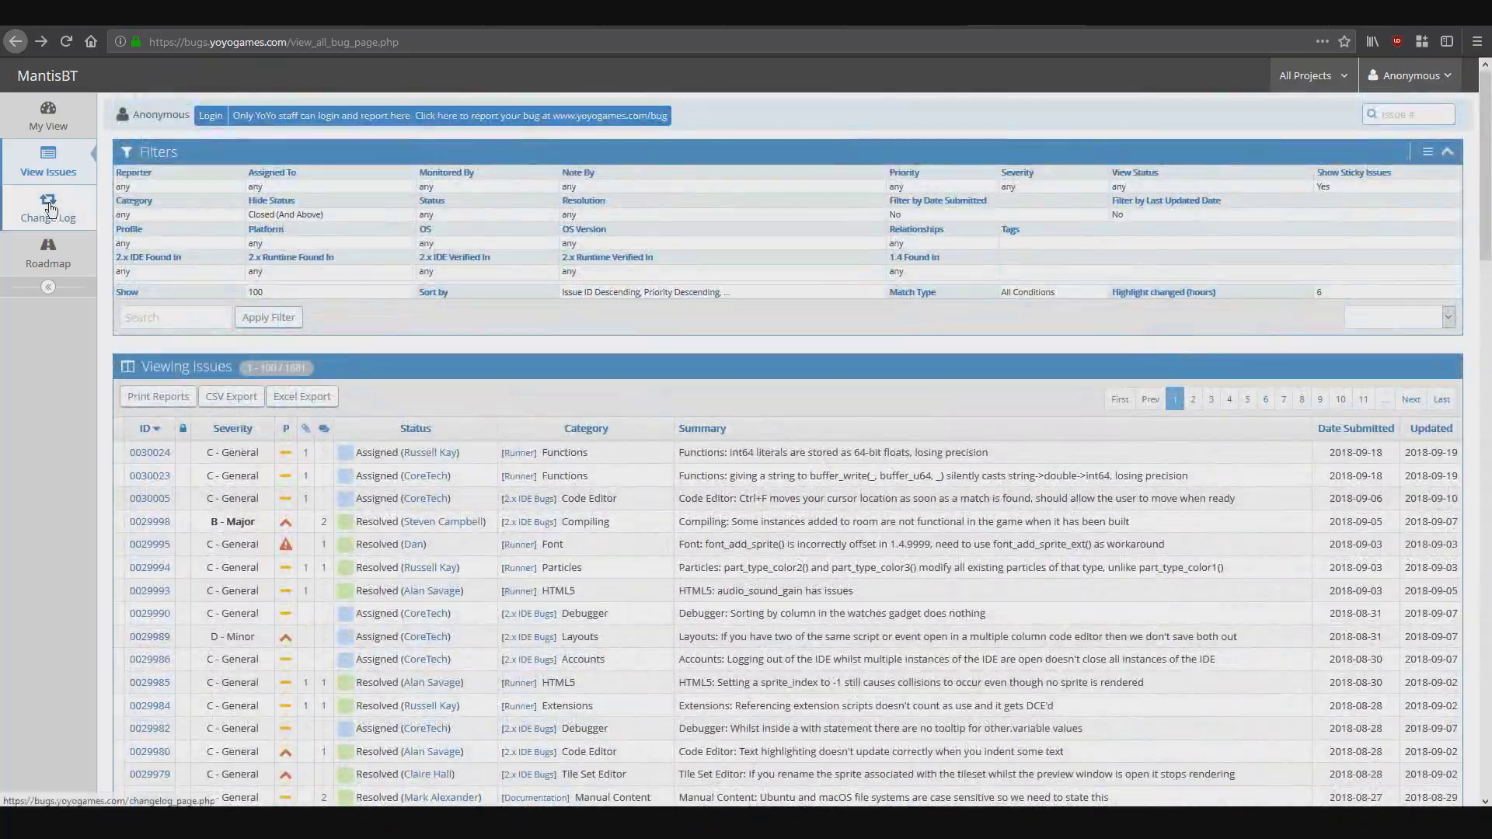
click(50, 208)
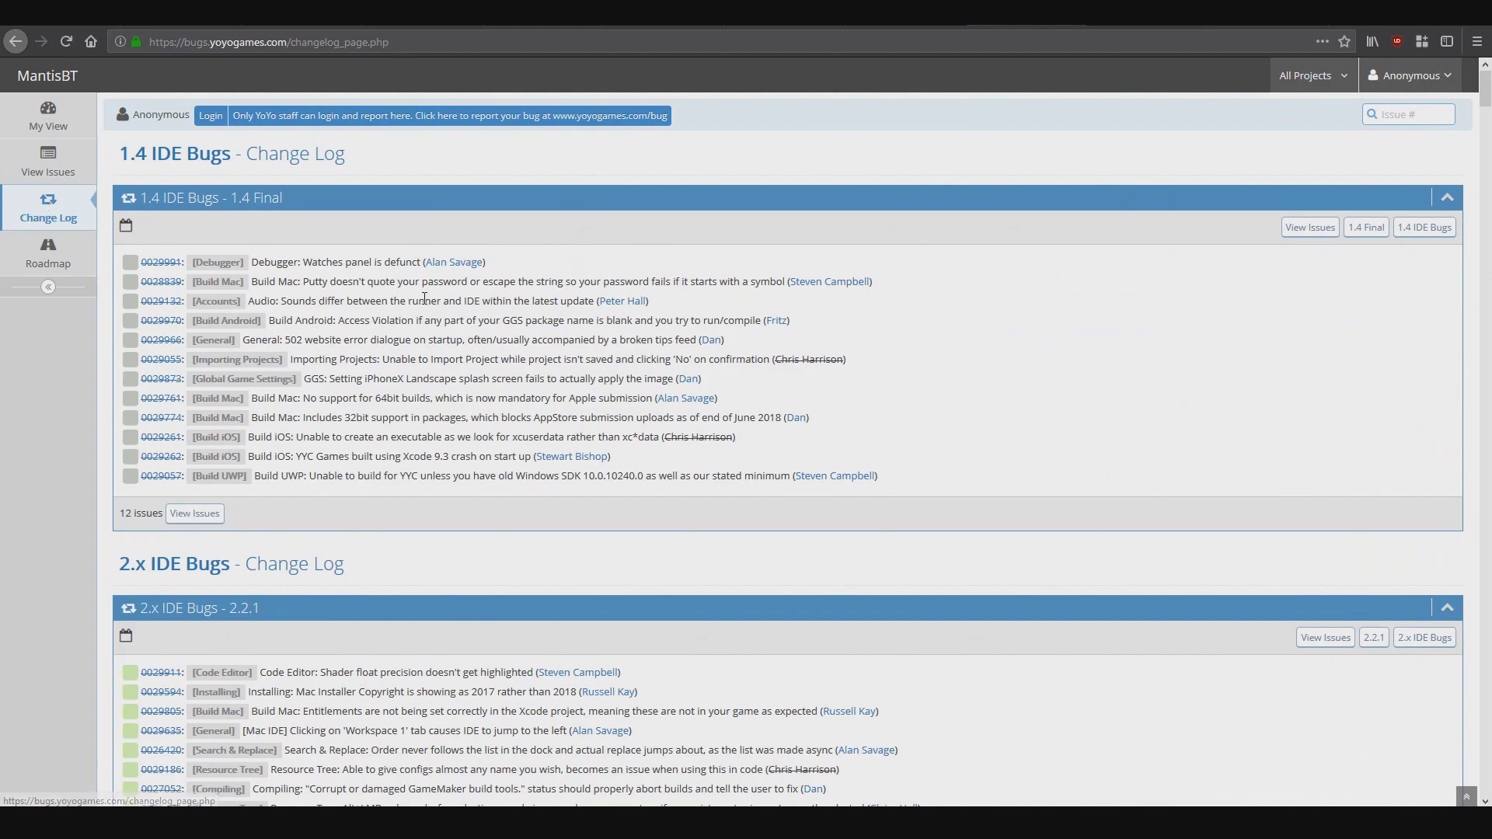
Scroll the 1.4 and 2.x IDE change log, then return to the godot GitHub tab
scroll(425, 298, down, 5)
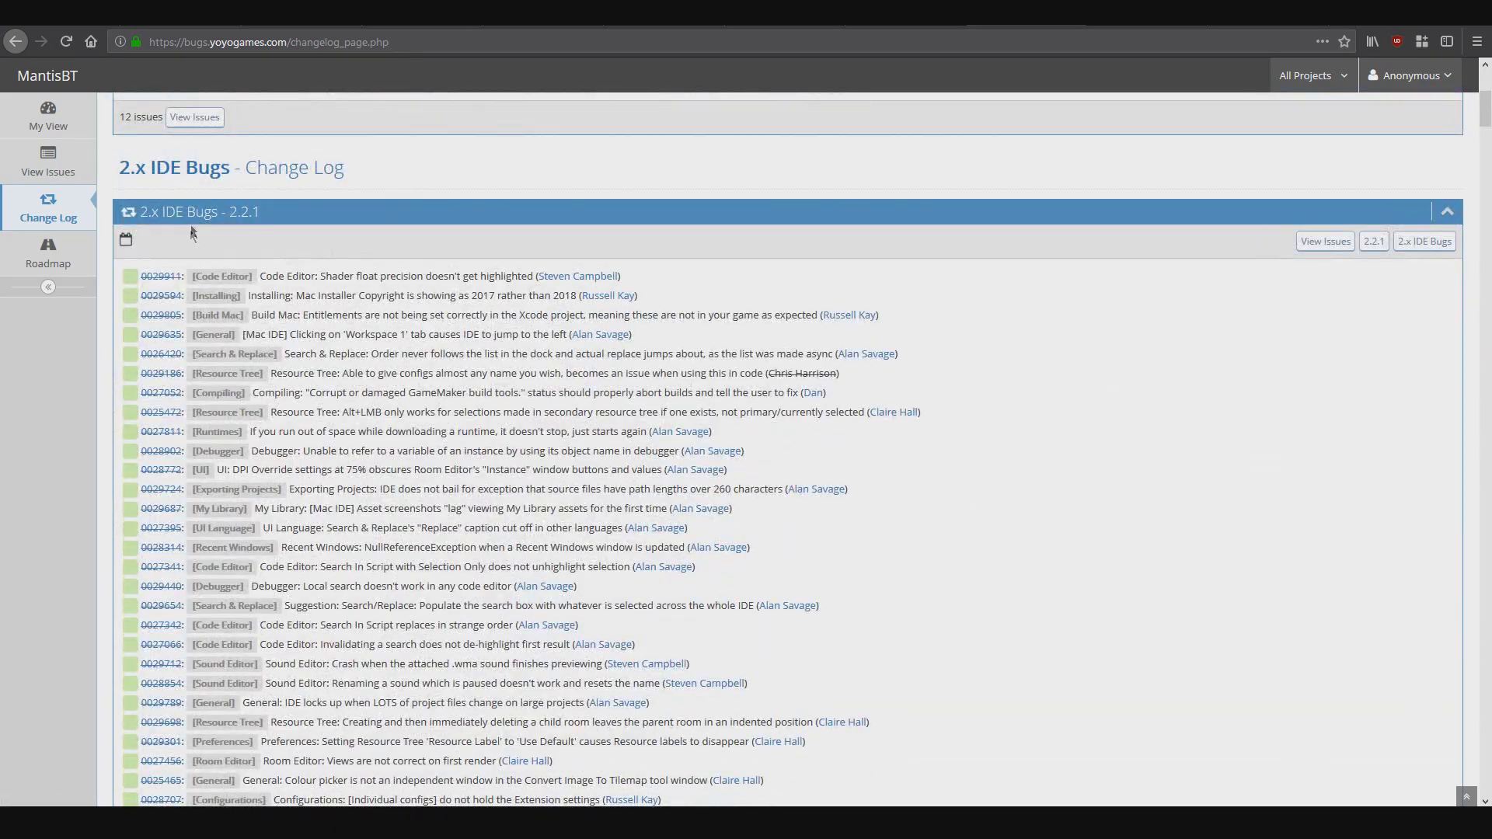
scroll(216, 225, up, 5)
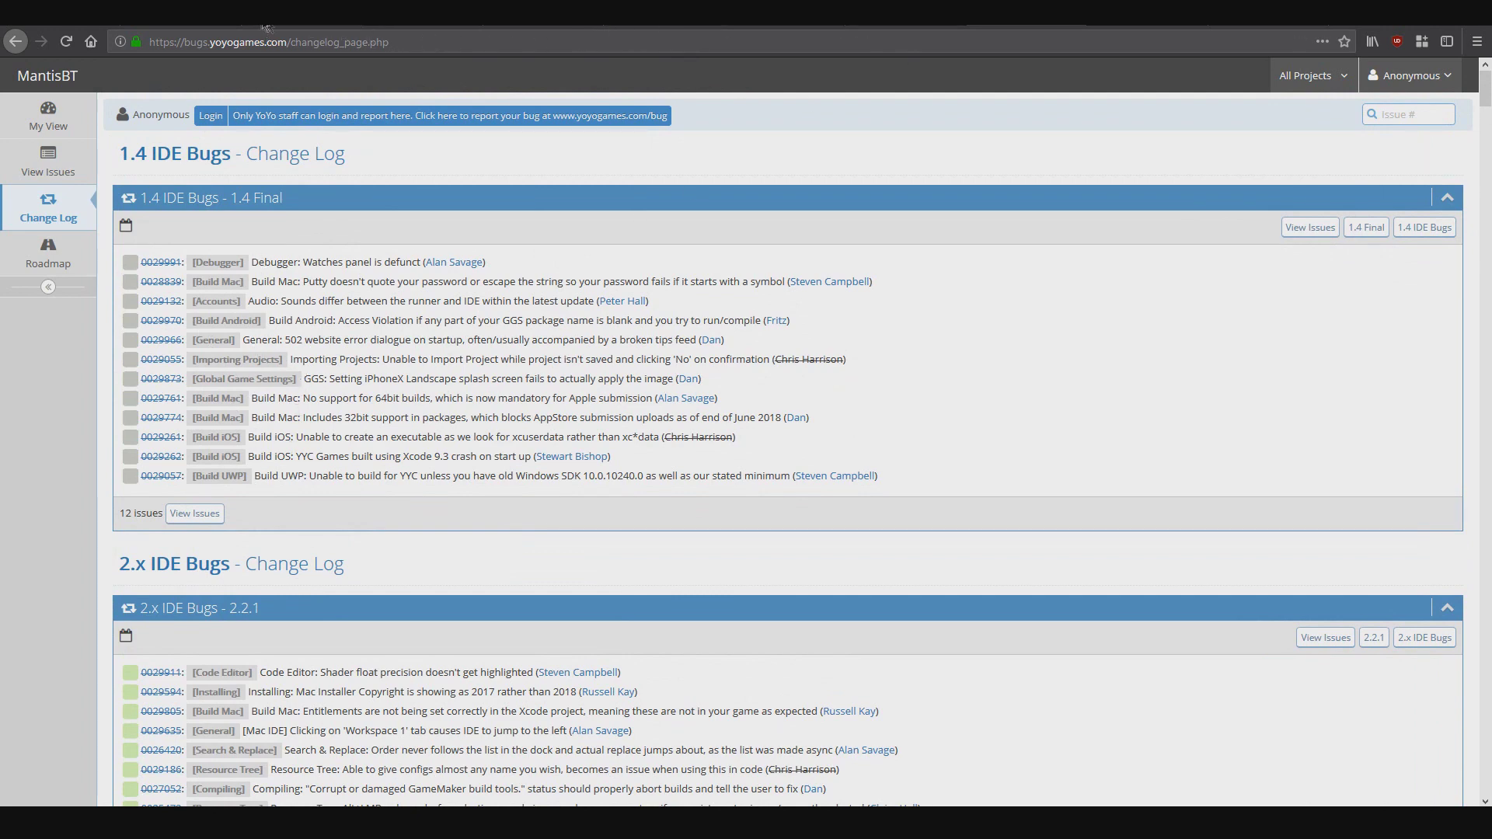
click(466, 29)
Open godot's 3.0 milestone from Milestones and list its 5,406 closed issues
click(750, 217)
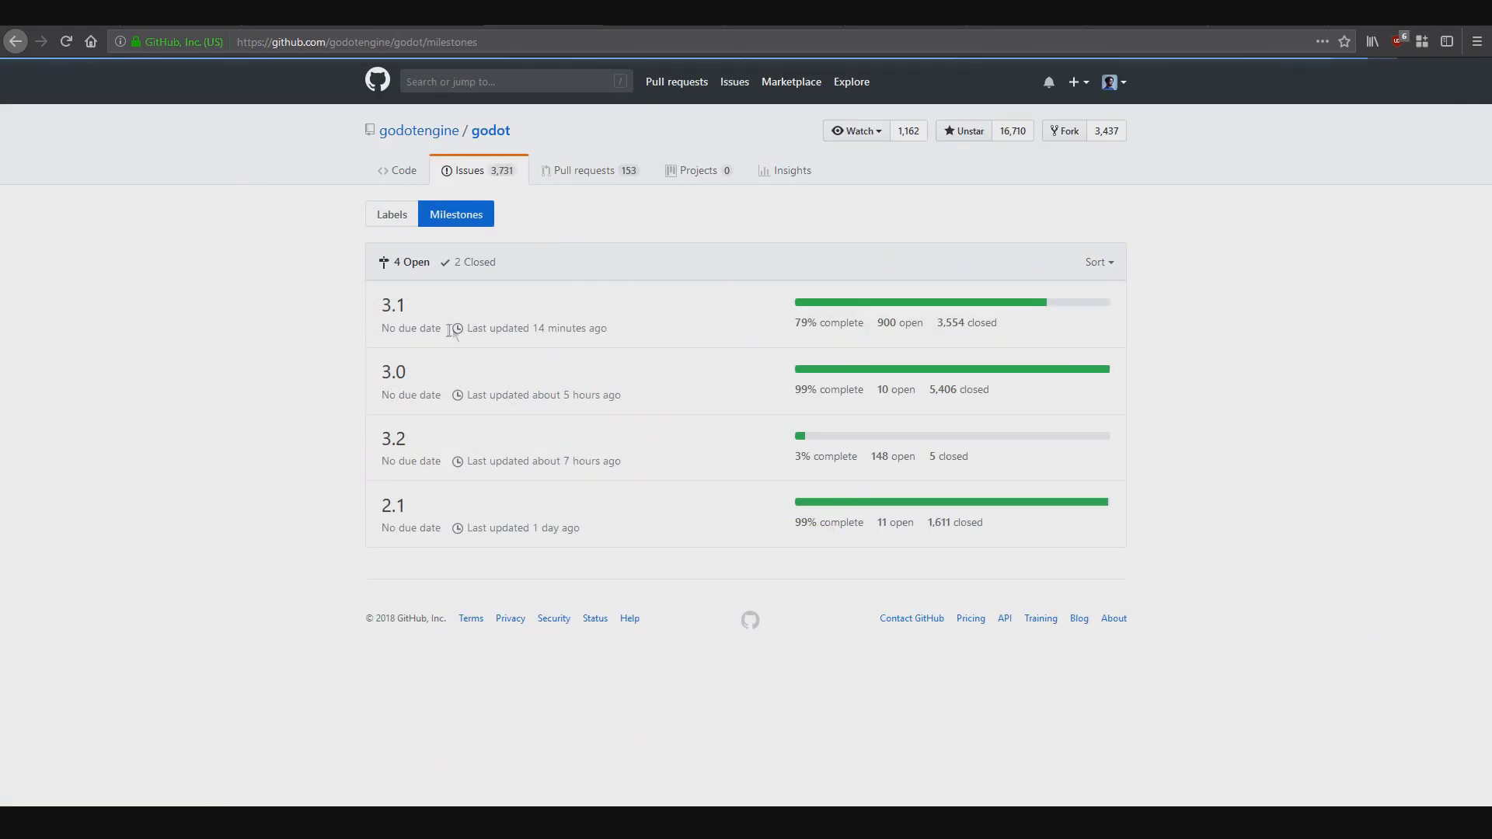
click(386, 372)
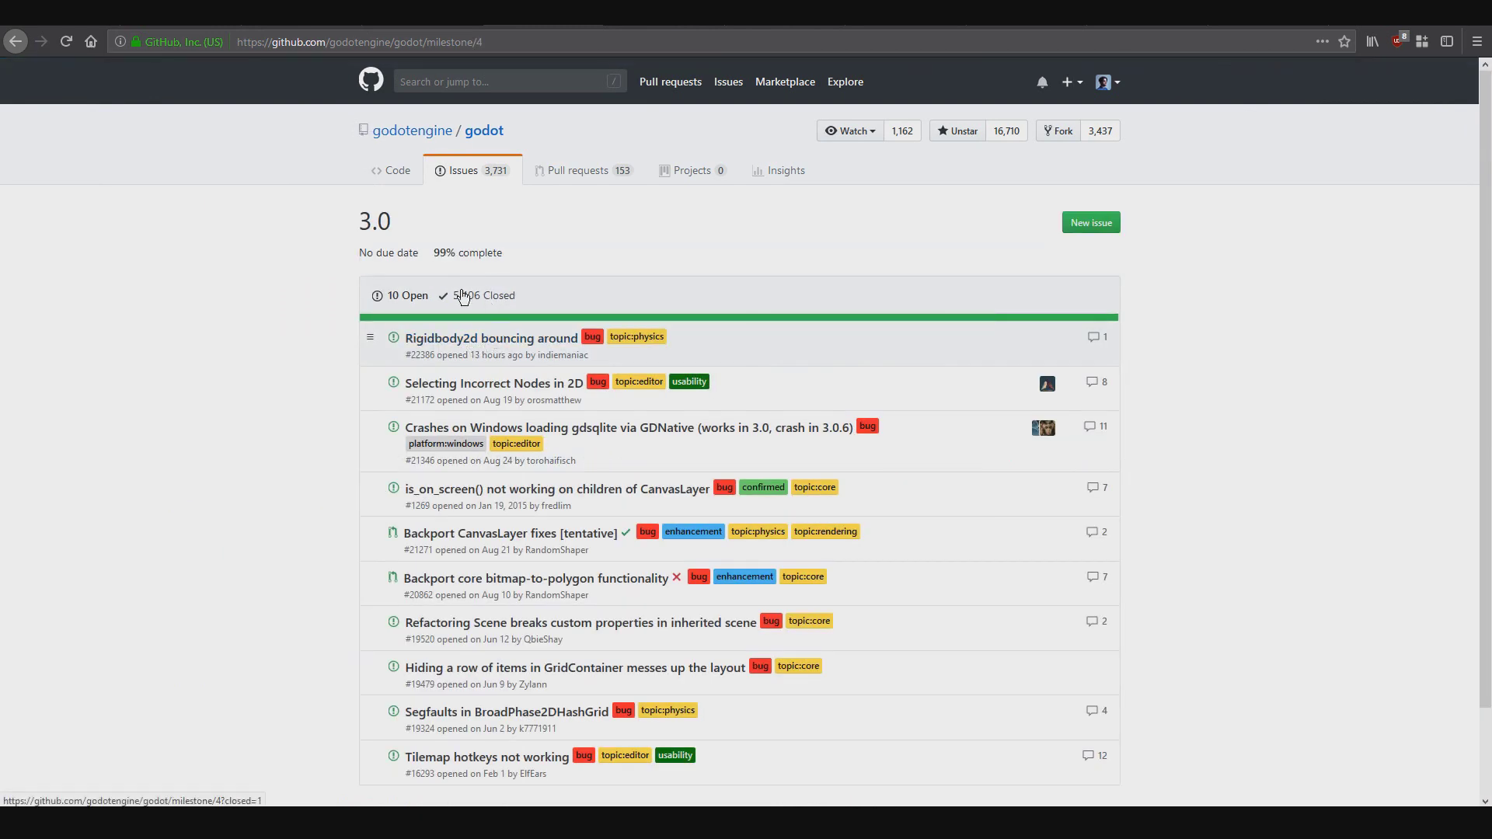
scroll(588, 300, down, 2)
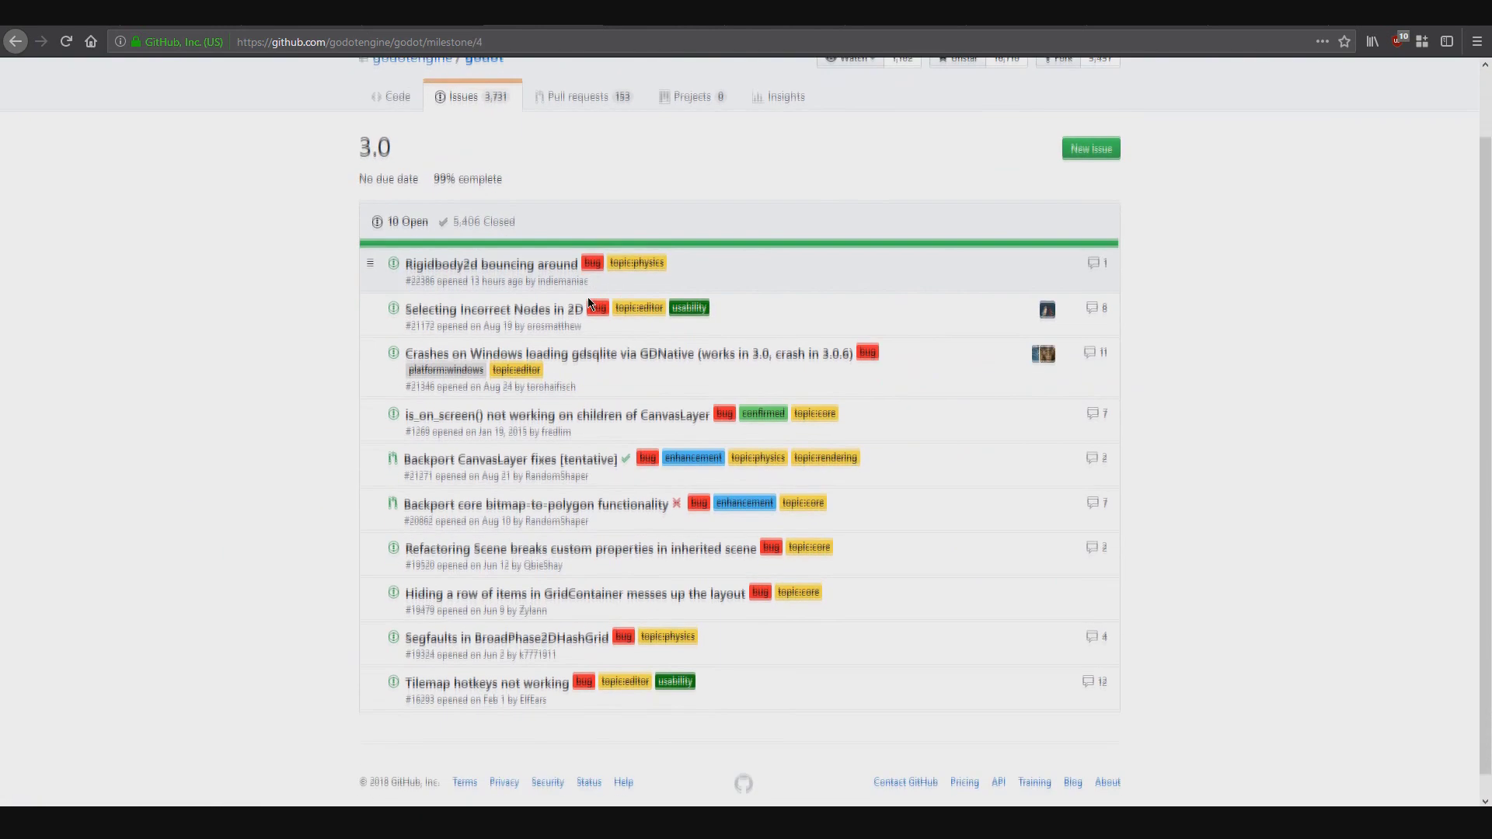
scroll(589, 299, up, 2)
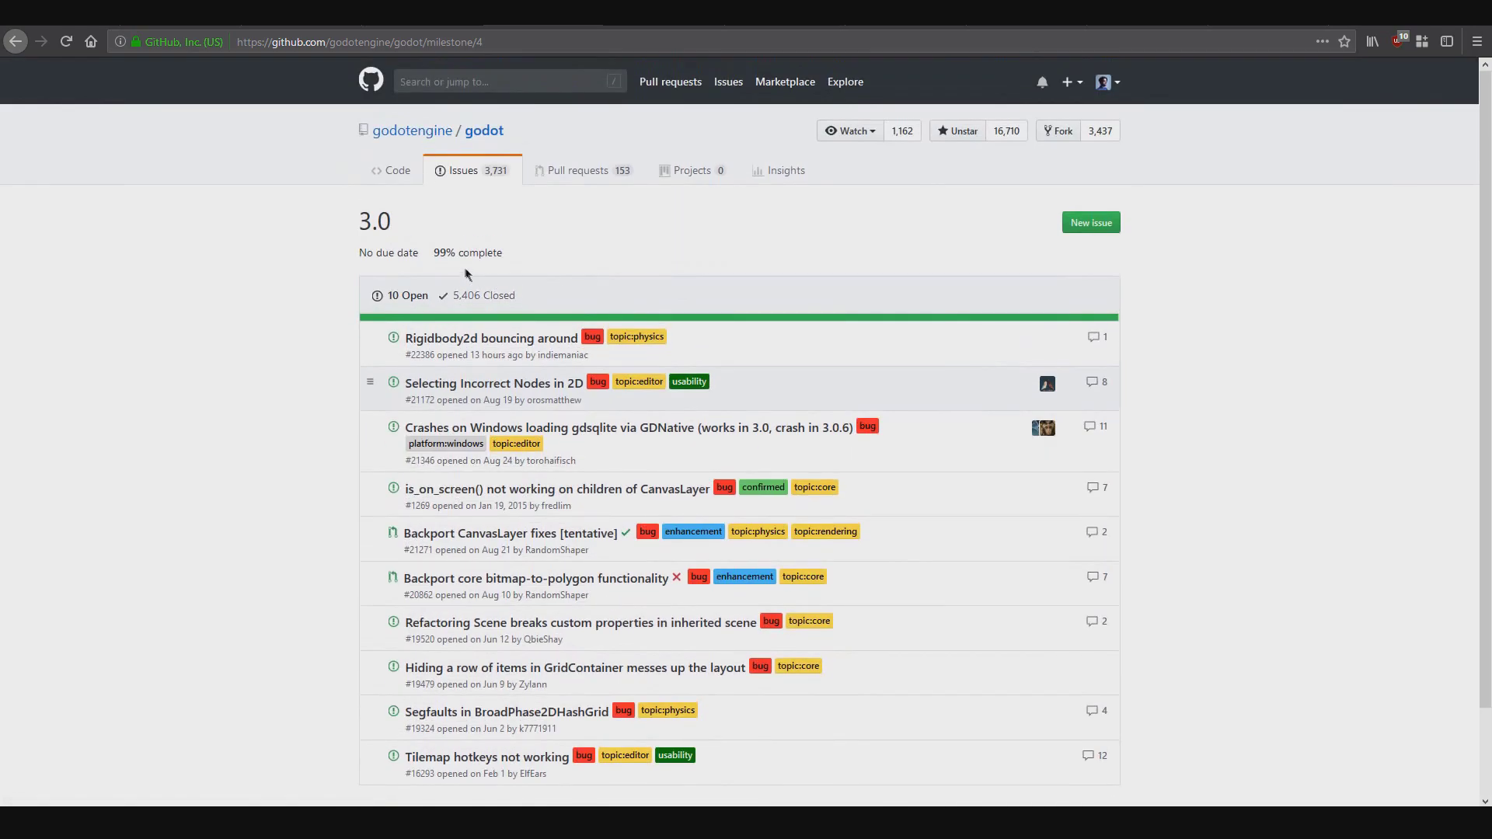
click(471, 295)
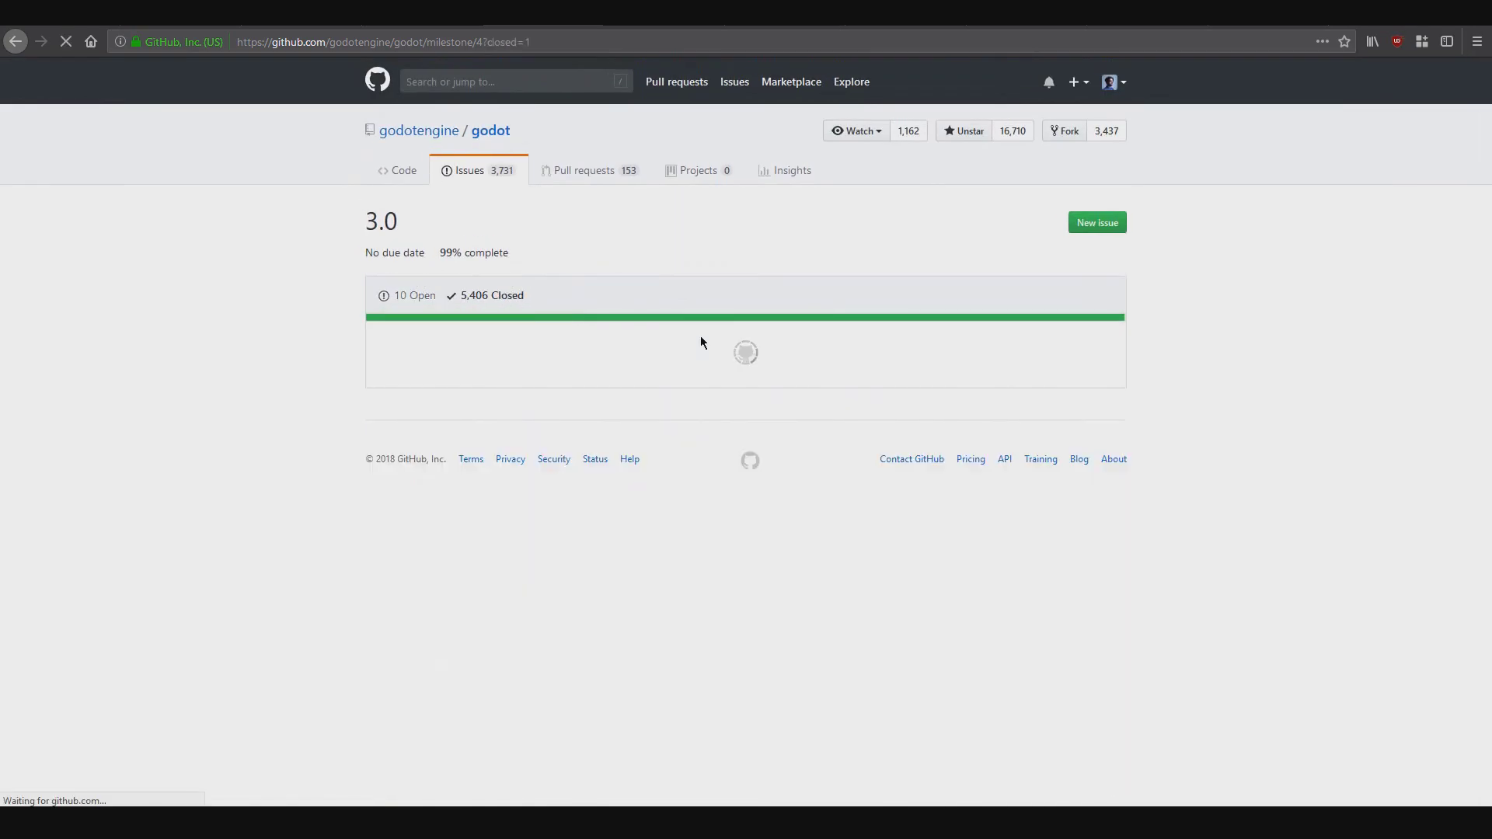
scroll(711, 340, down, 5)
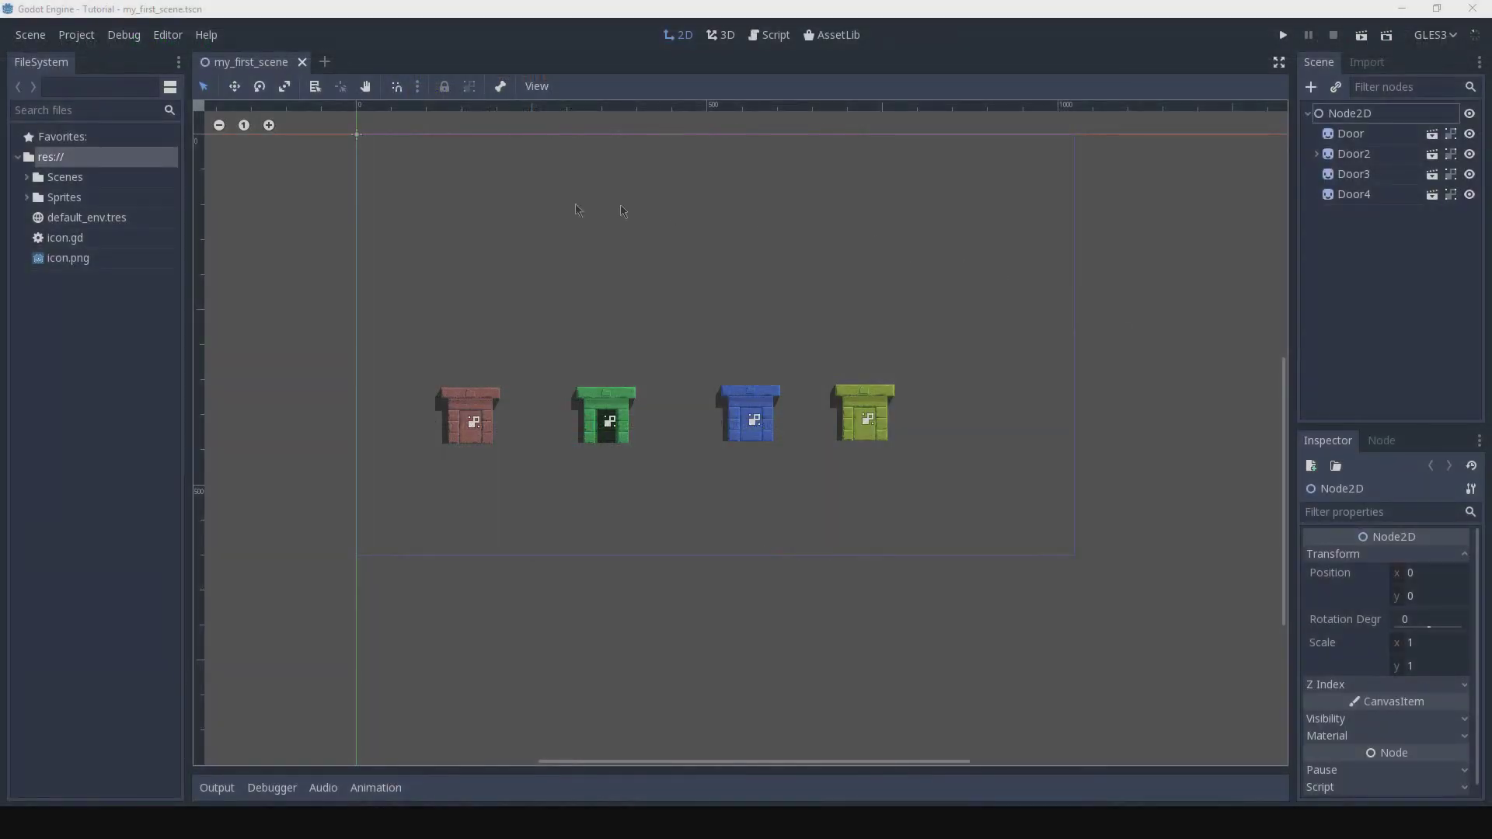
In the Godot editor, pan the 2D view and expand the Sprites and Scenes folders
click(265, 301)
middle_drag(286, 290, 323, 366)
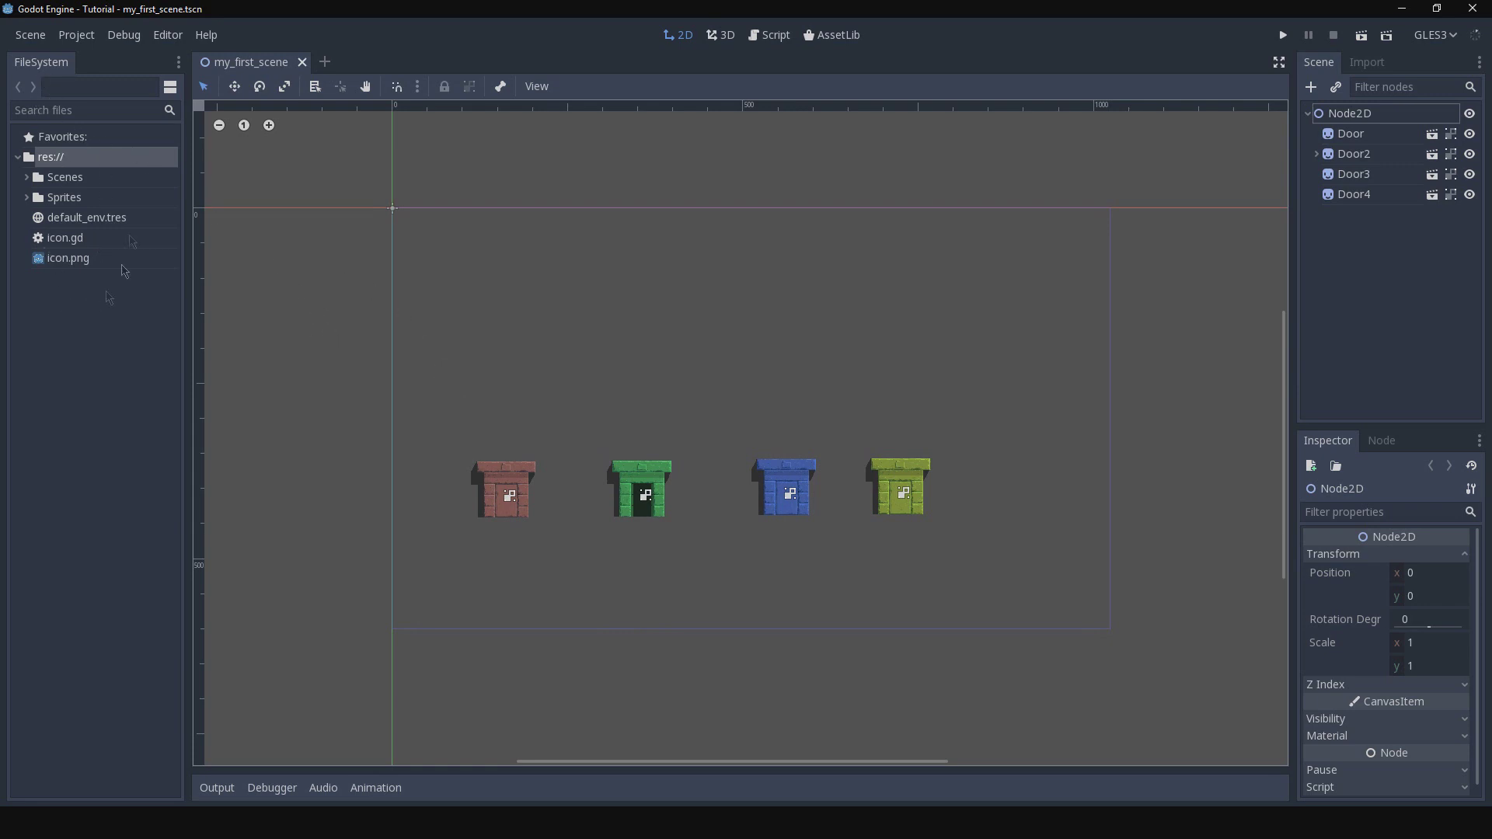
click(27, 198)
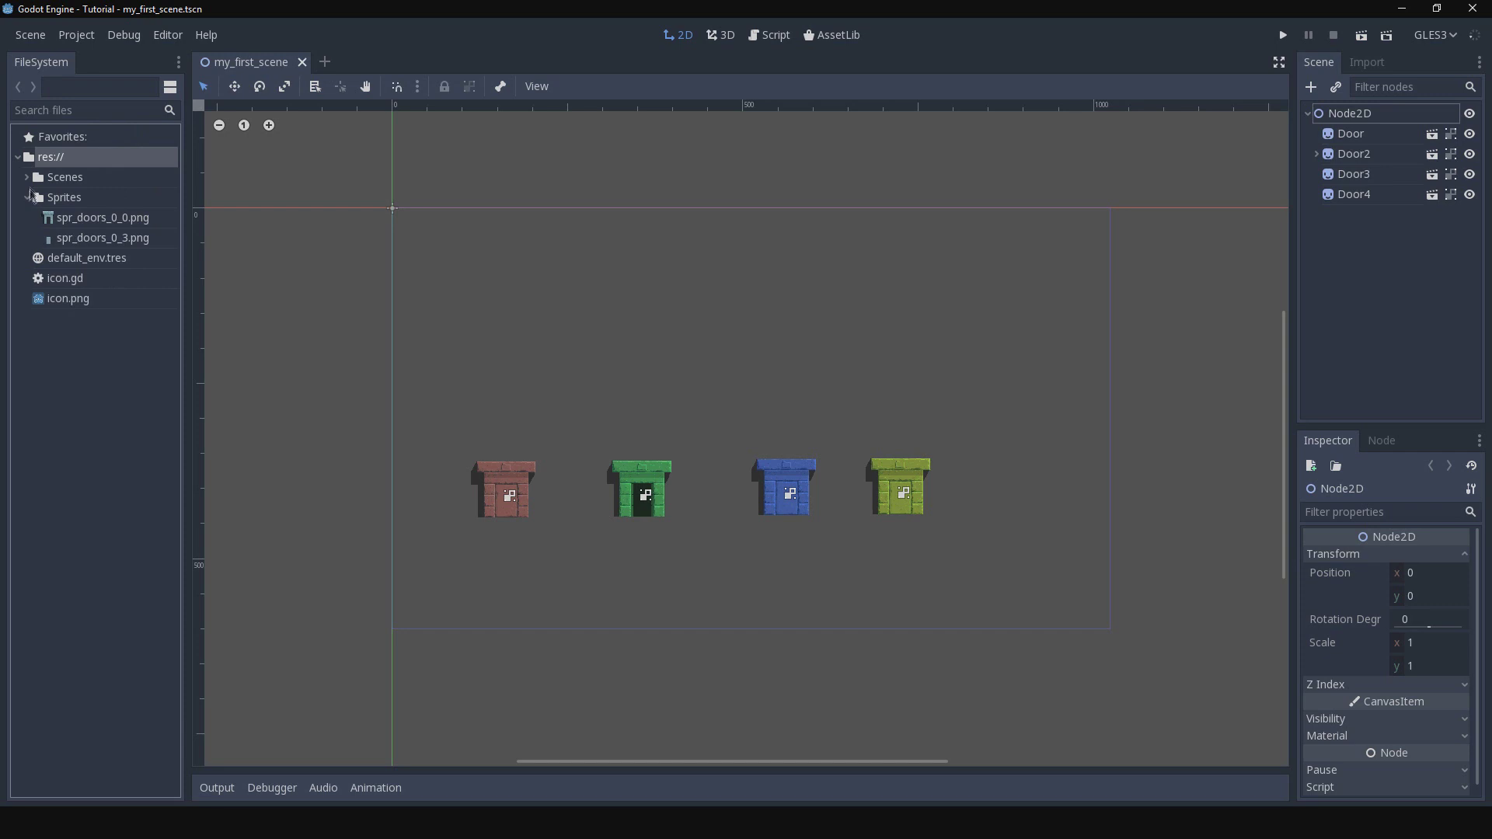
click(27, 177)
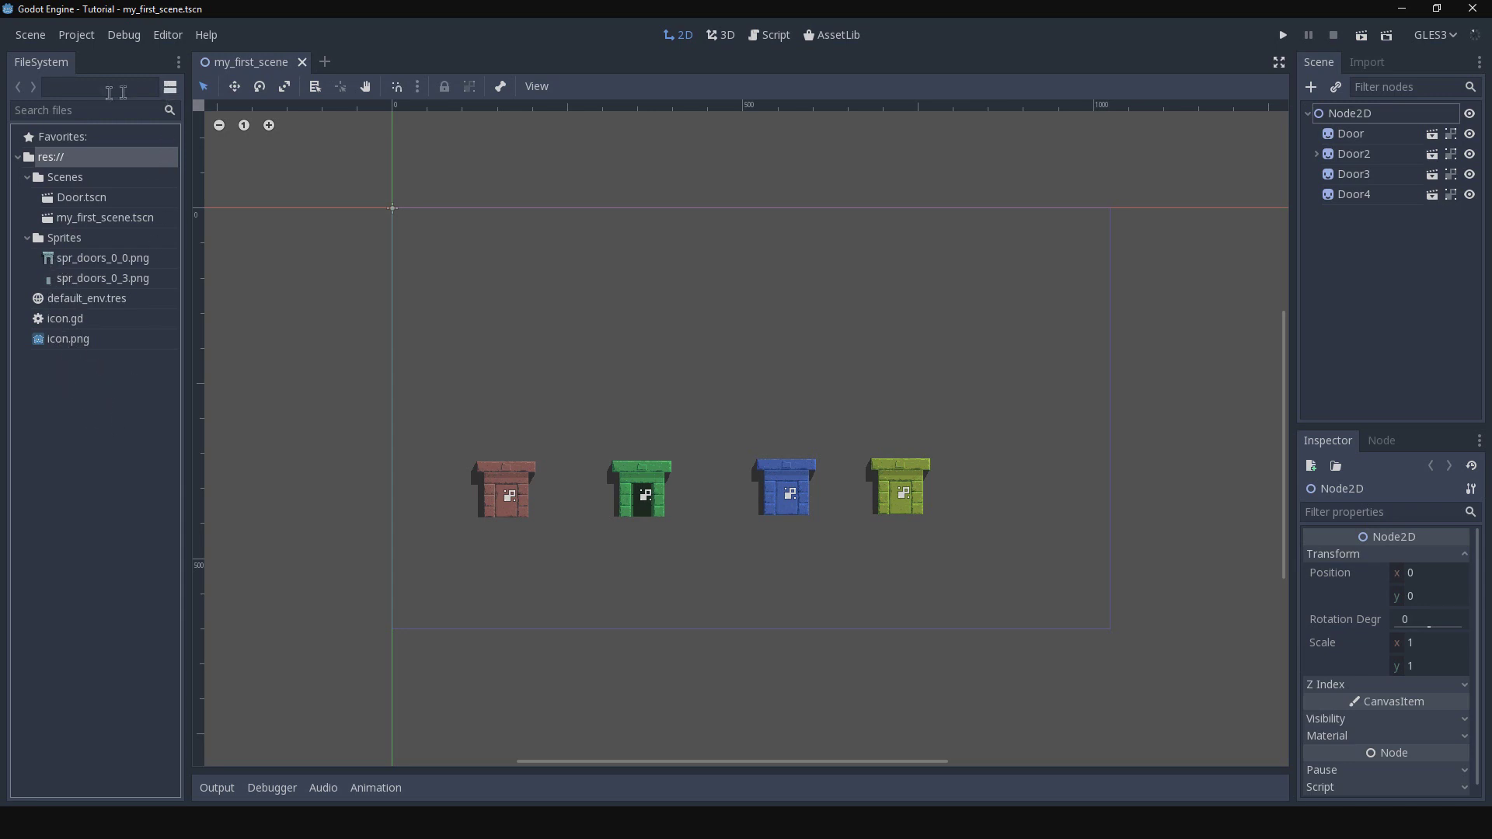
click(170, 89)
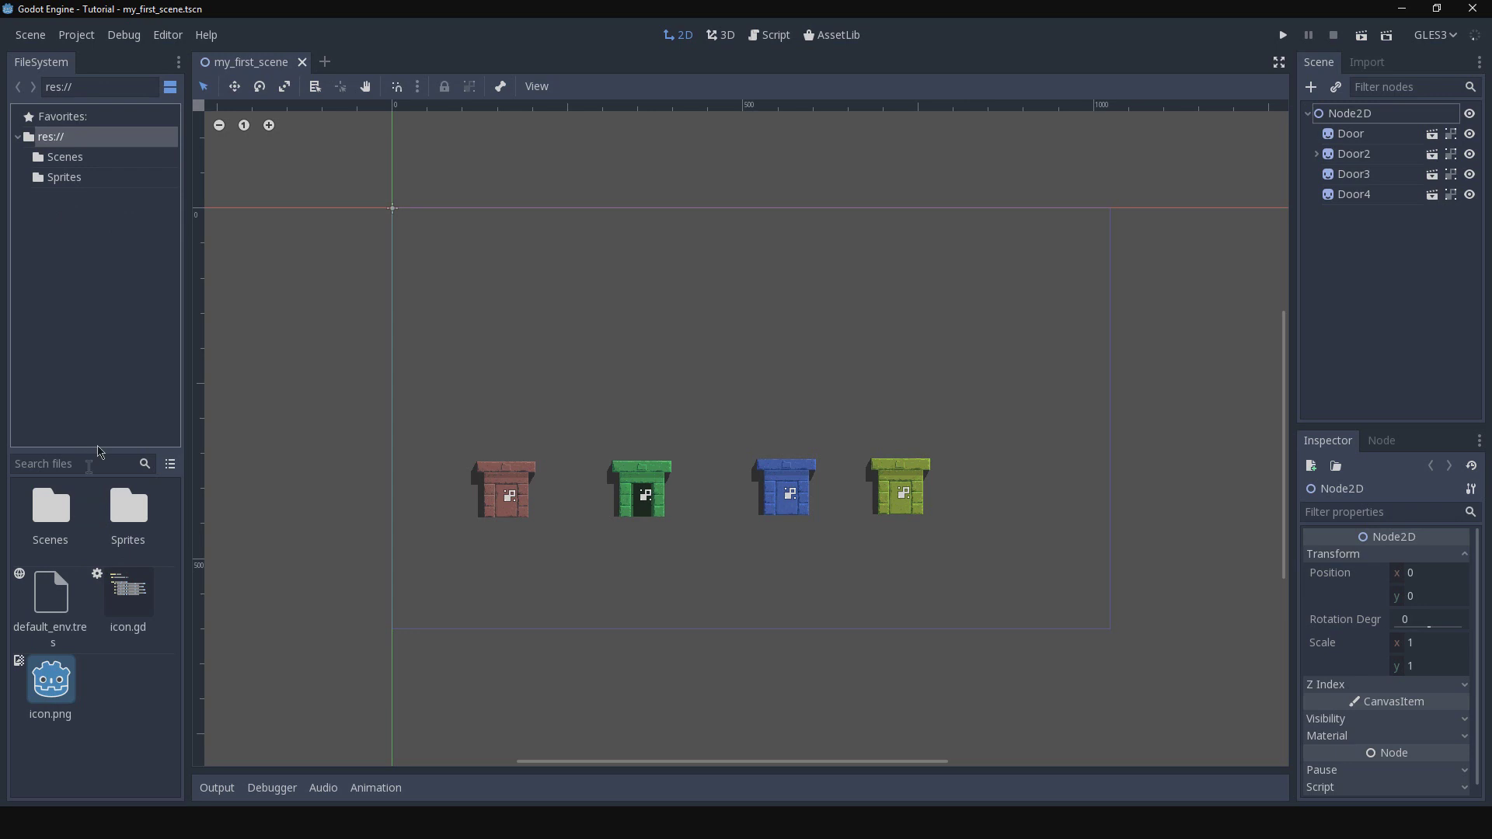
click(172, 91)
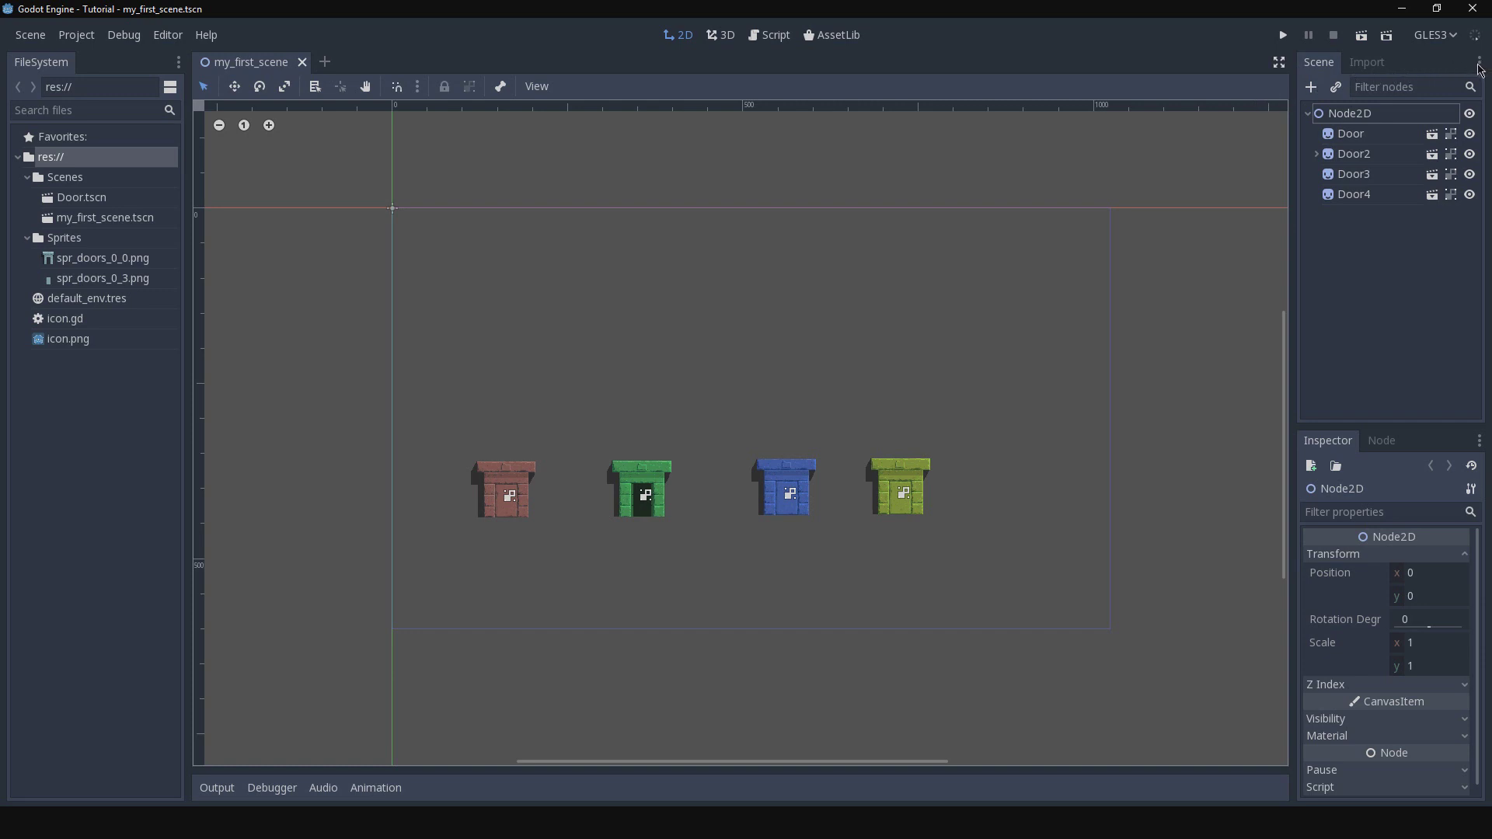
click(1480, 62)
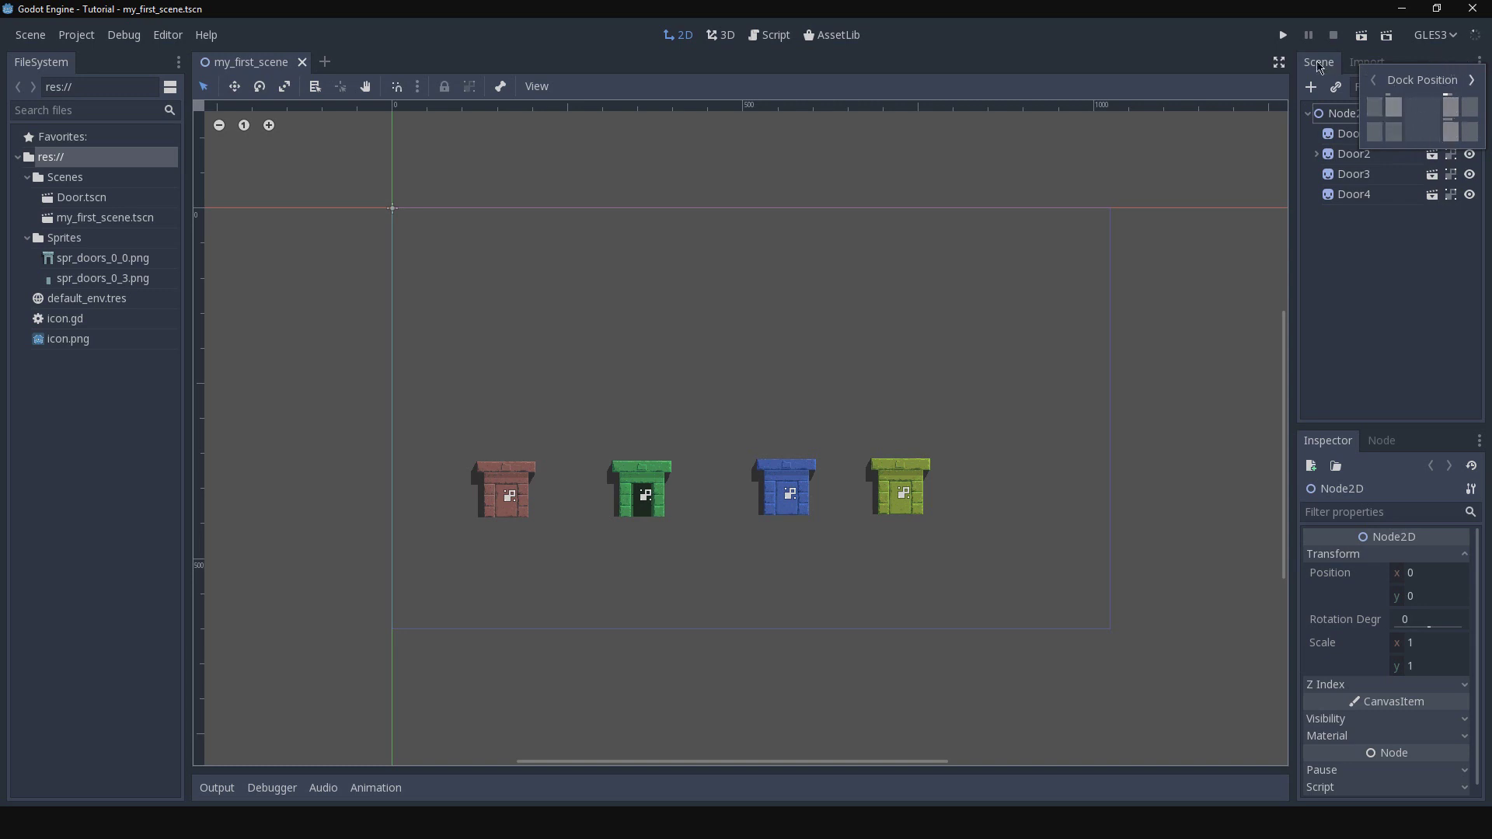
Move the Scene and Import docks to the upper-left dock slot
click(1393, 107)
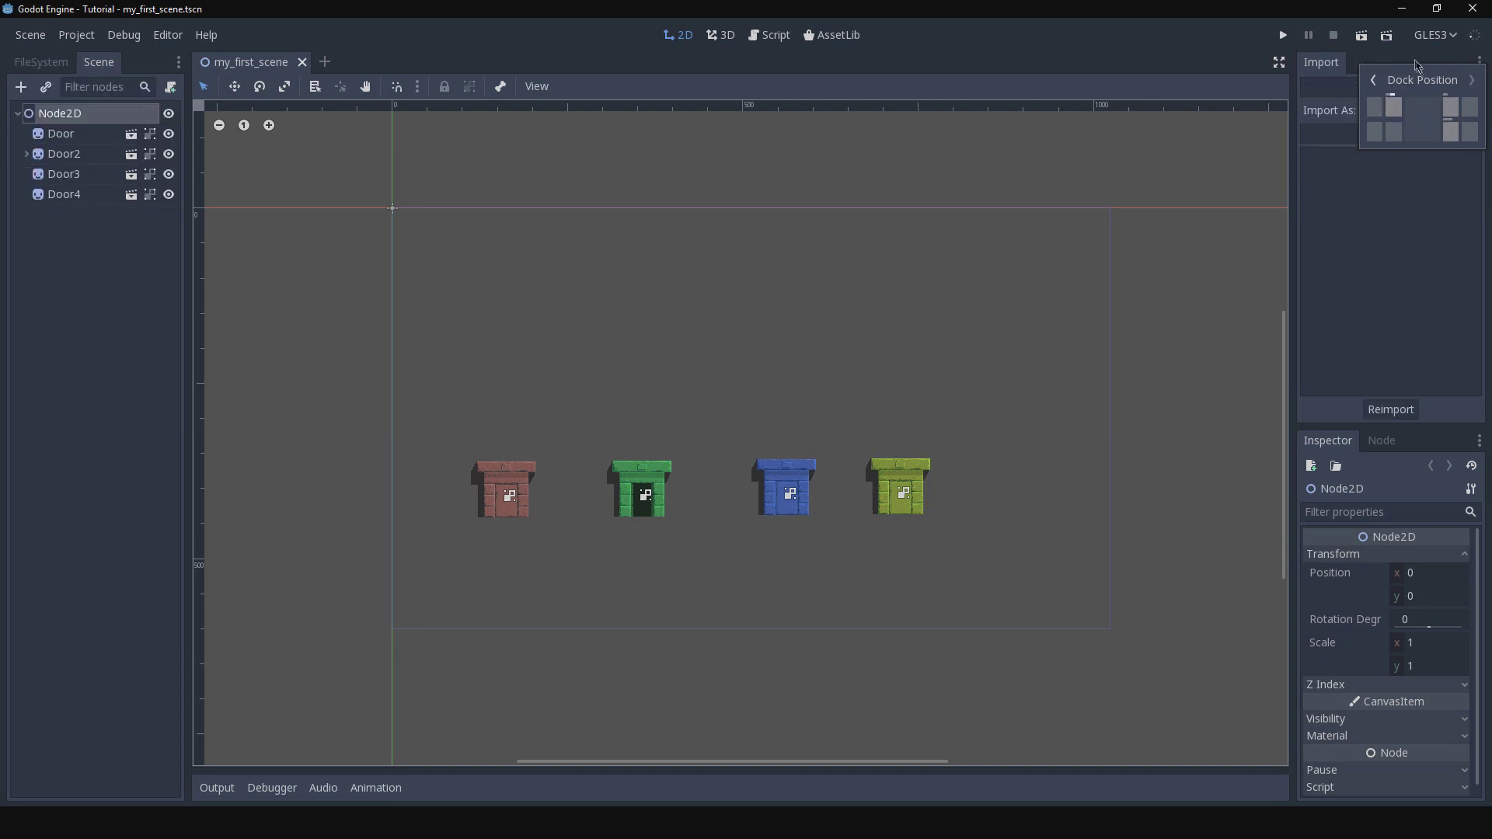
click(1416, 62)
click(1478, 62)
click(1400, 107)
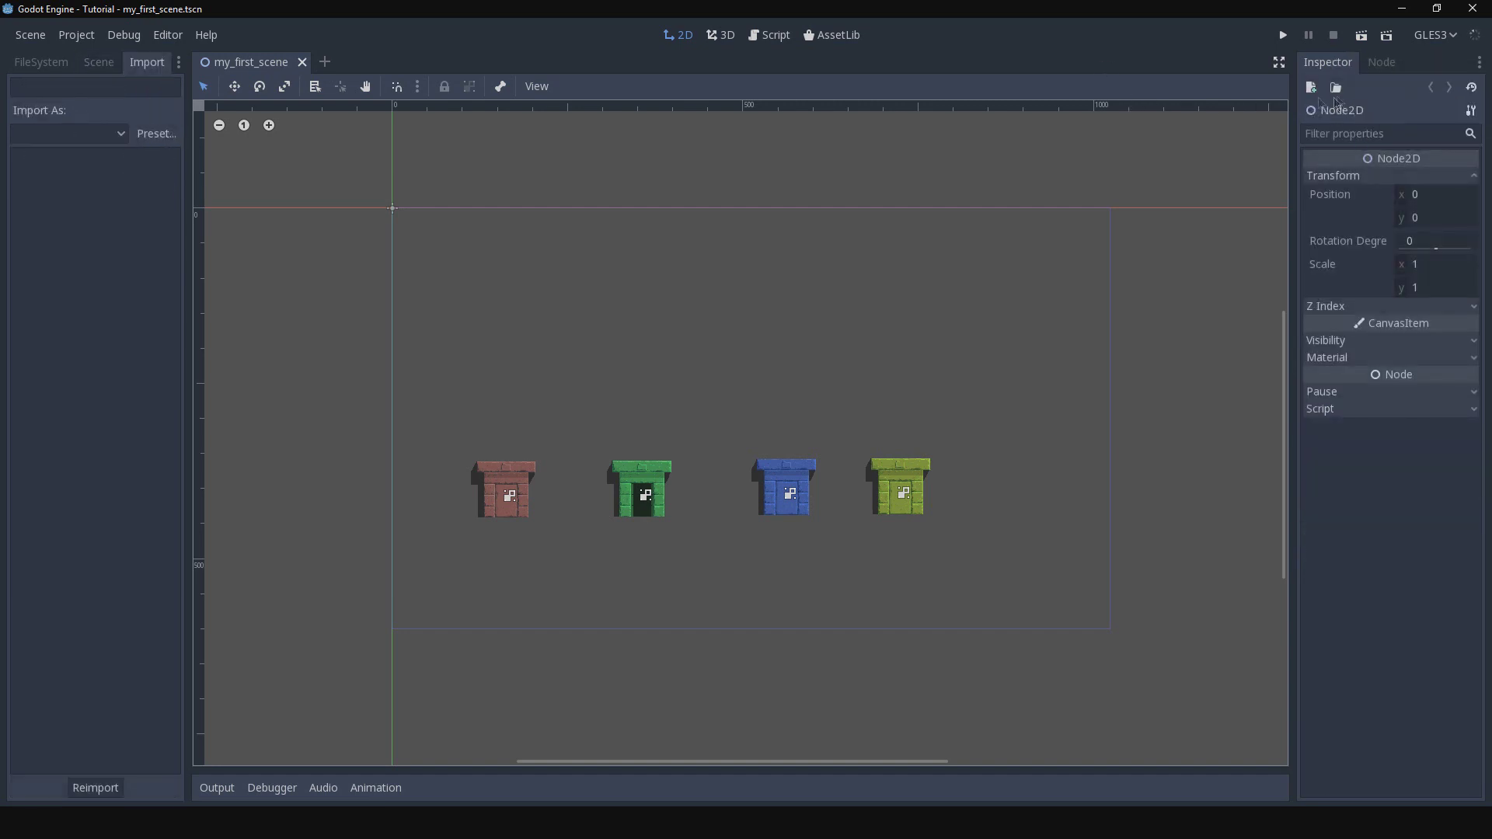
Expand Node2D's Visibility, Material, Pause, Script and Z Index inspector sections
click(1377, 345)
click(1376, 501)
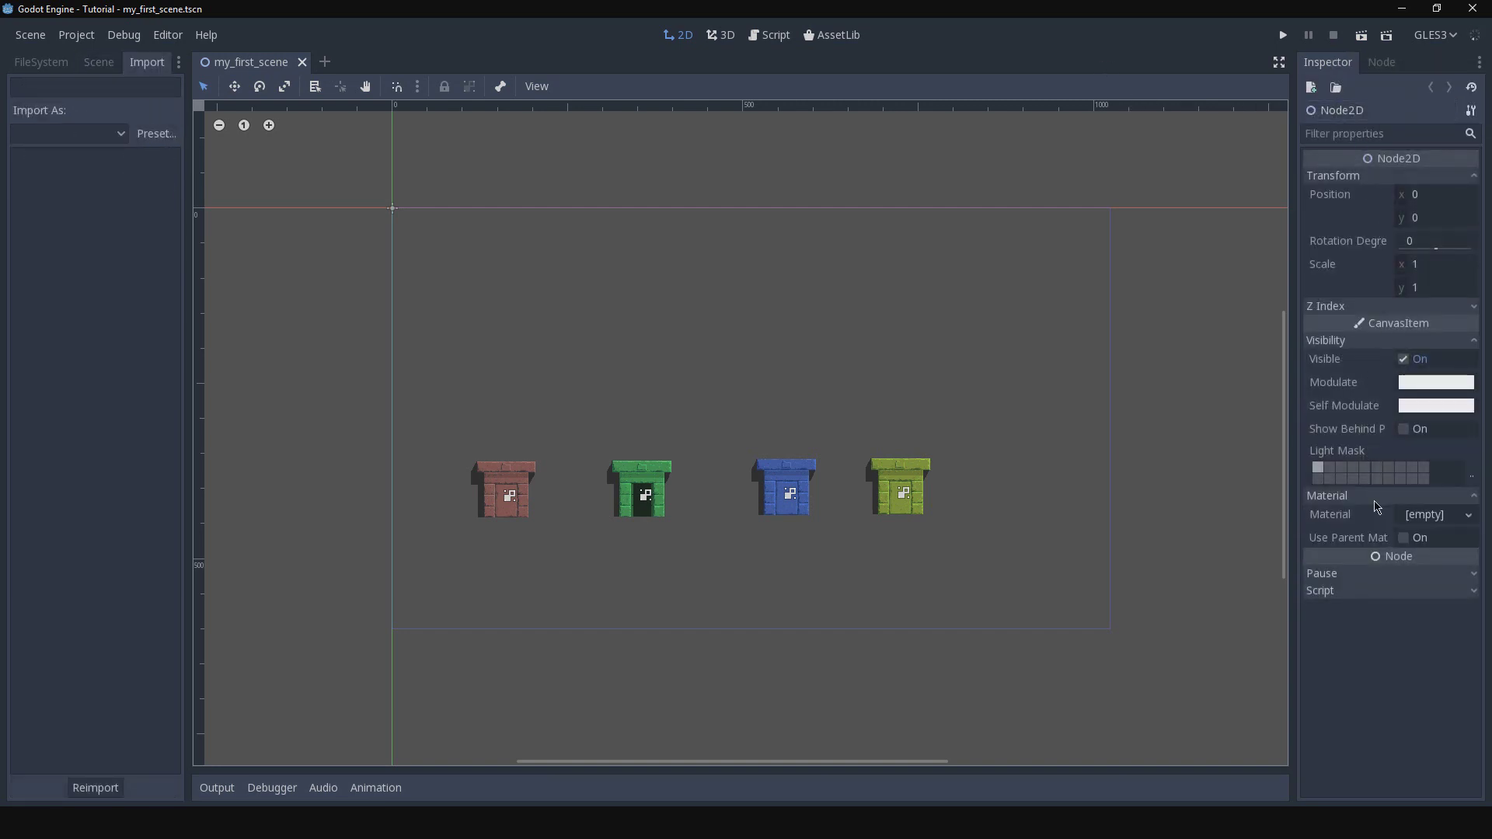
click(1361, 575)
click(1355, 611)
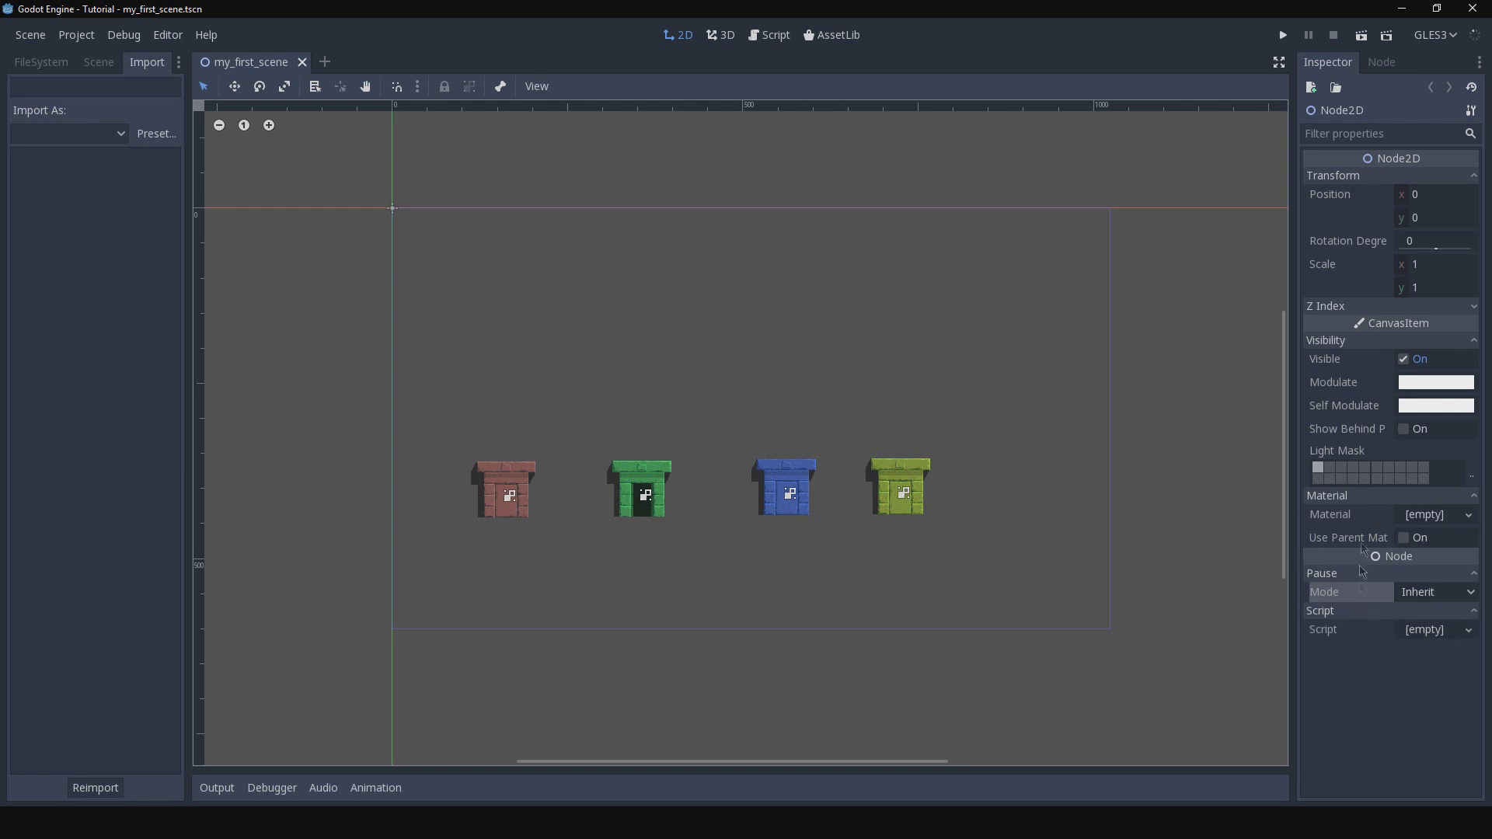
click(1352, 306)
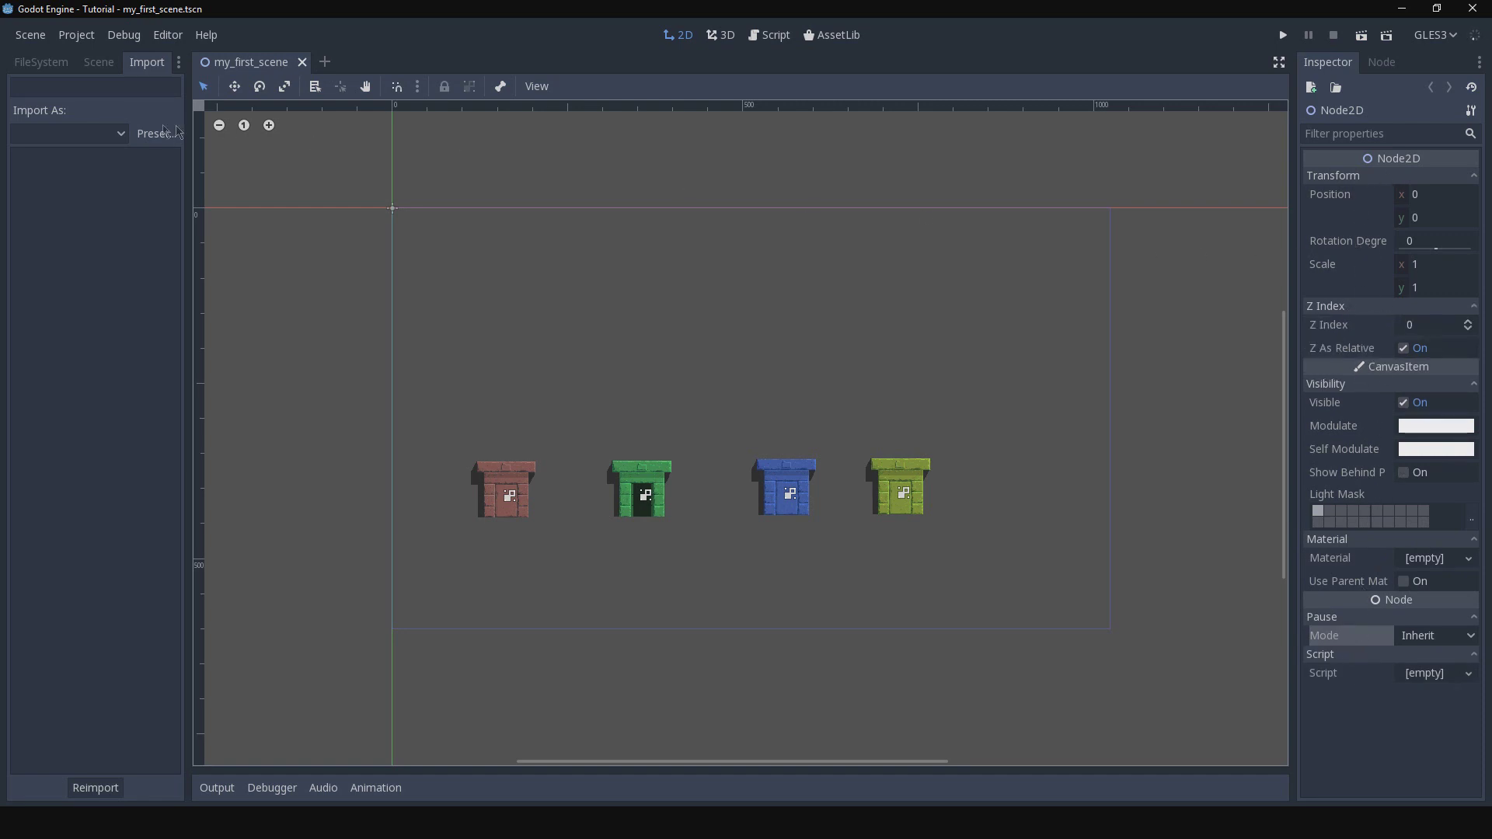
Switch between the Scene, FileSystem and Import tabs in the left dock
click(107, 67)
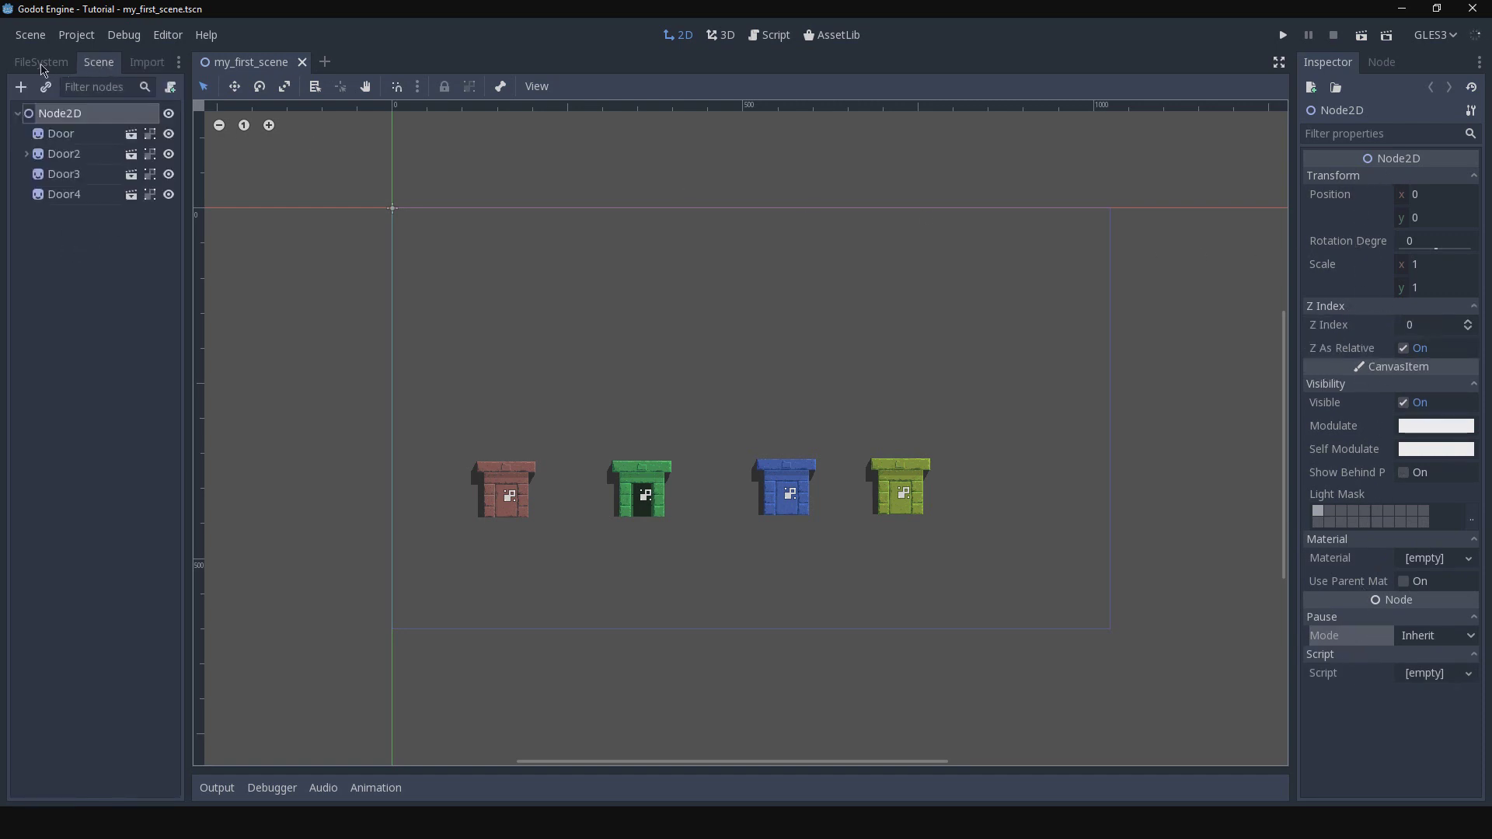
click(41, 64)
click(98, 62)
click(147, 62)
click(99, 62)
click(70, 63)
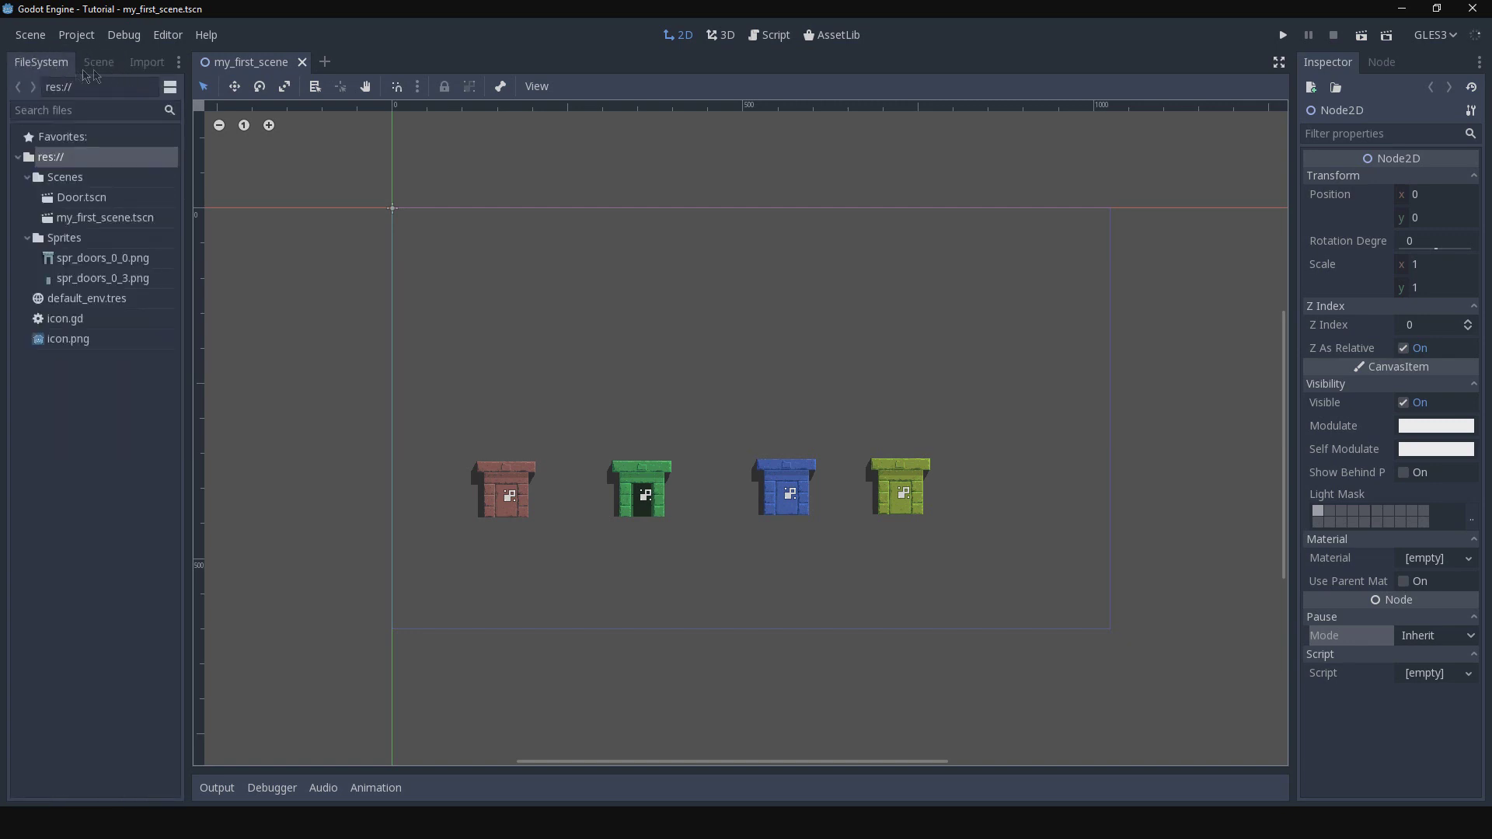
Move FileSystem to the lower-left slot, keeping Scene in the upper-left dock
click(177, 63)
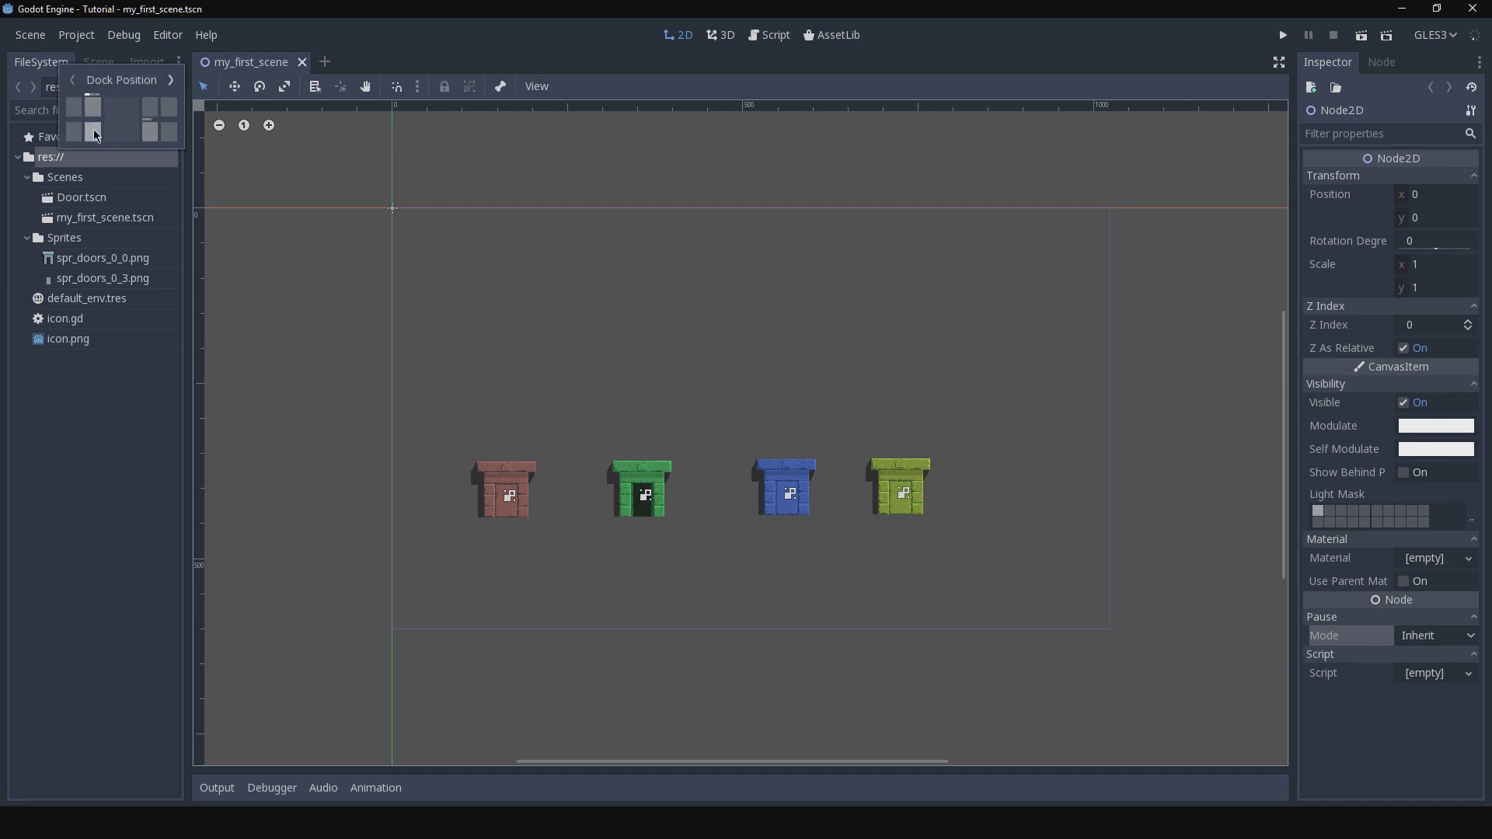
click(94, 129)
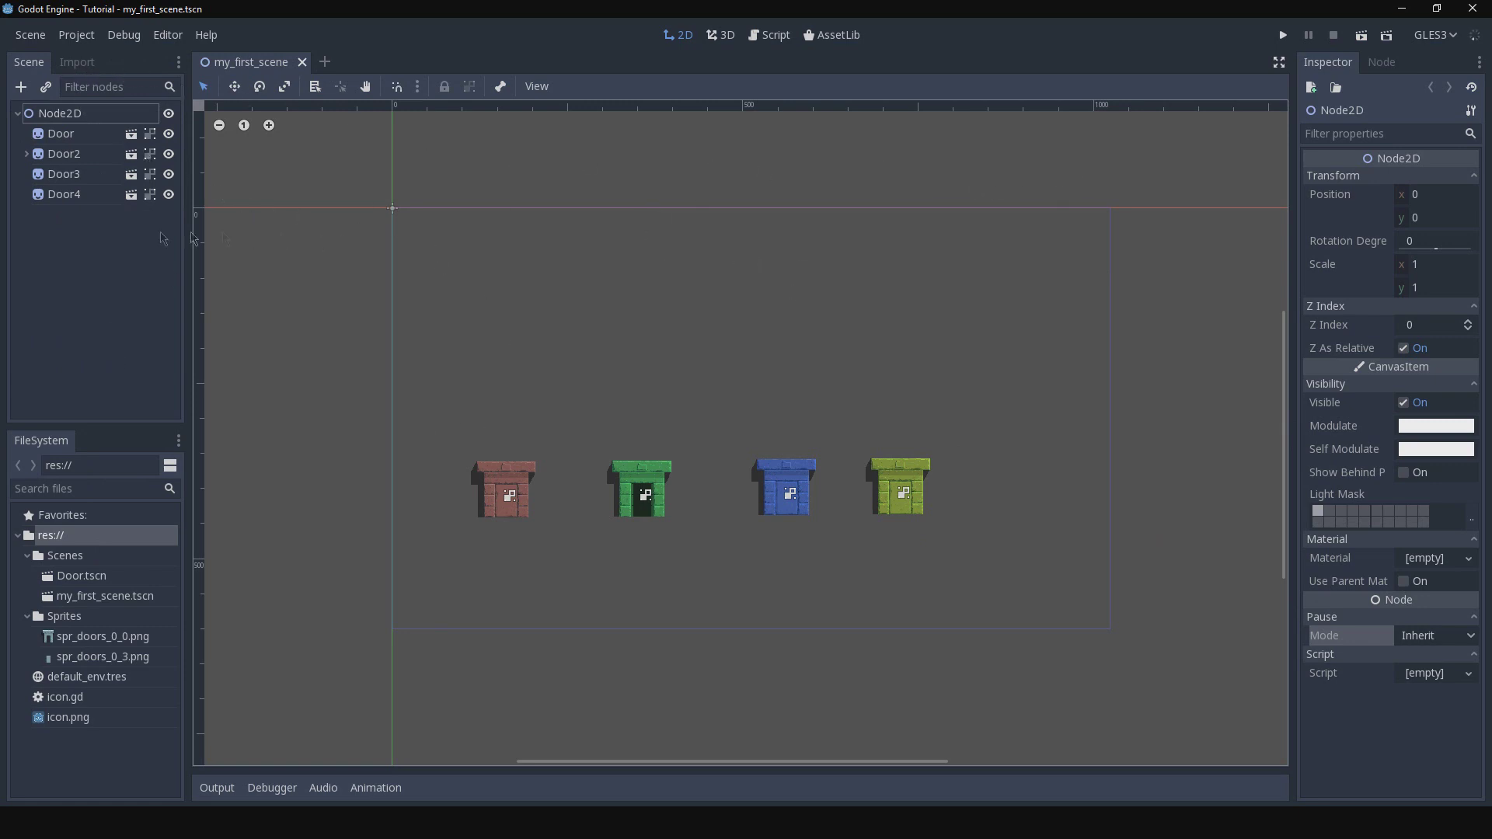
drag(27, 68, 107, 450)
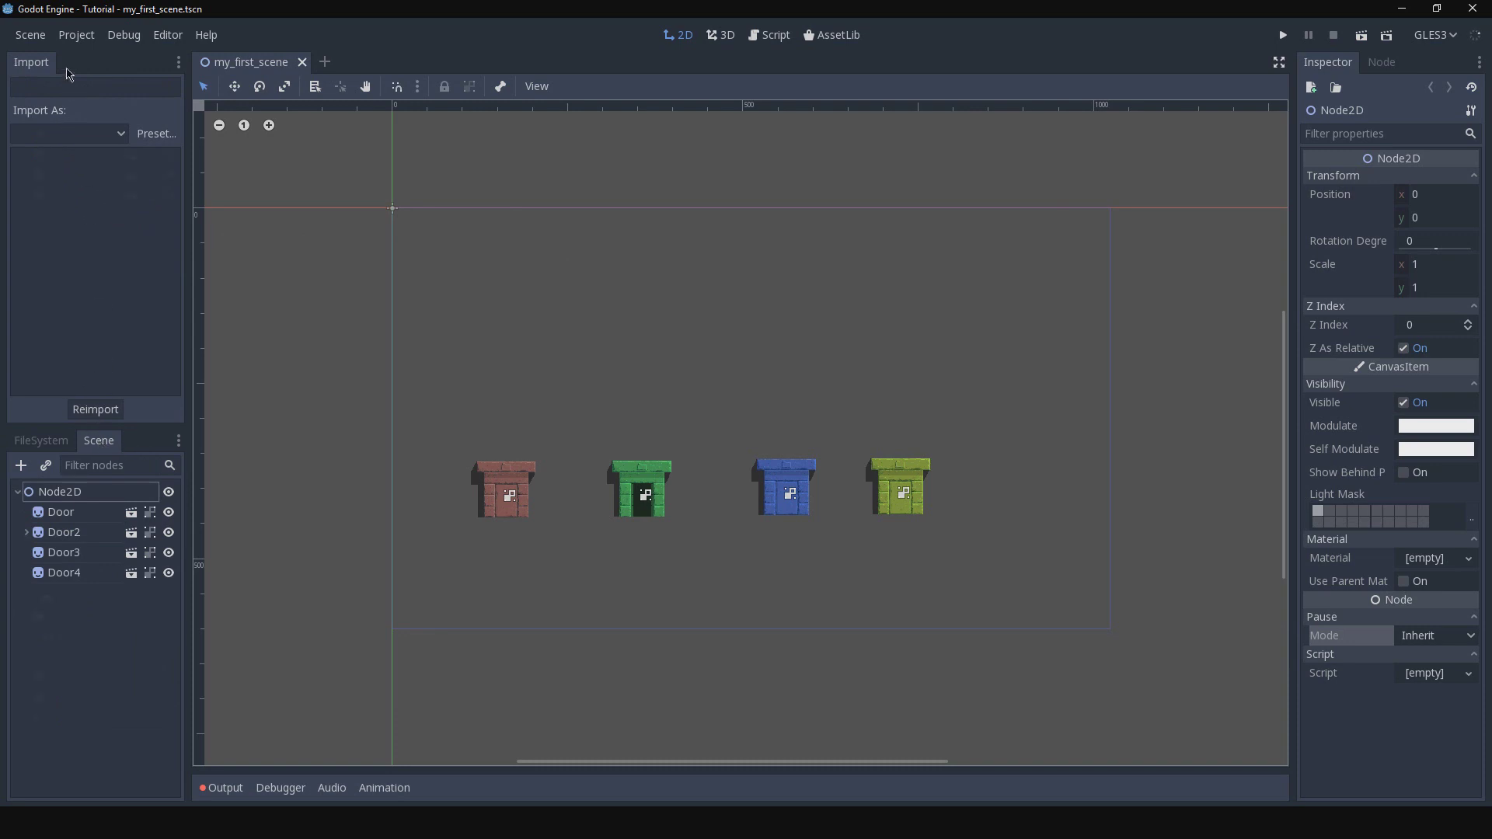
drag(68, 70, 43, 66)
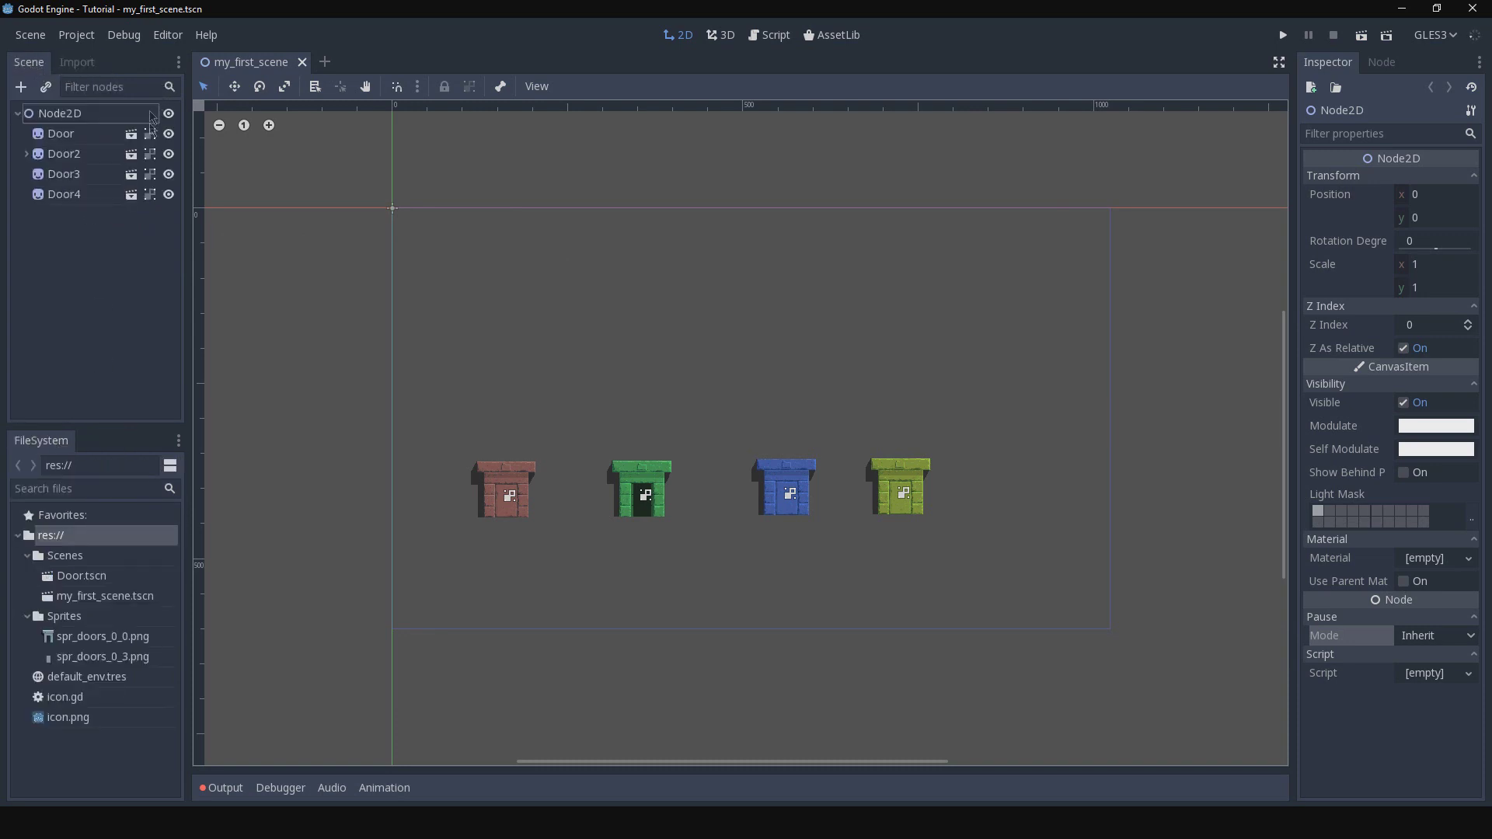
Move the Inspector and Node docks to the far-left dock slot
click(1480, 63)
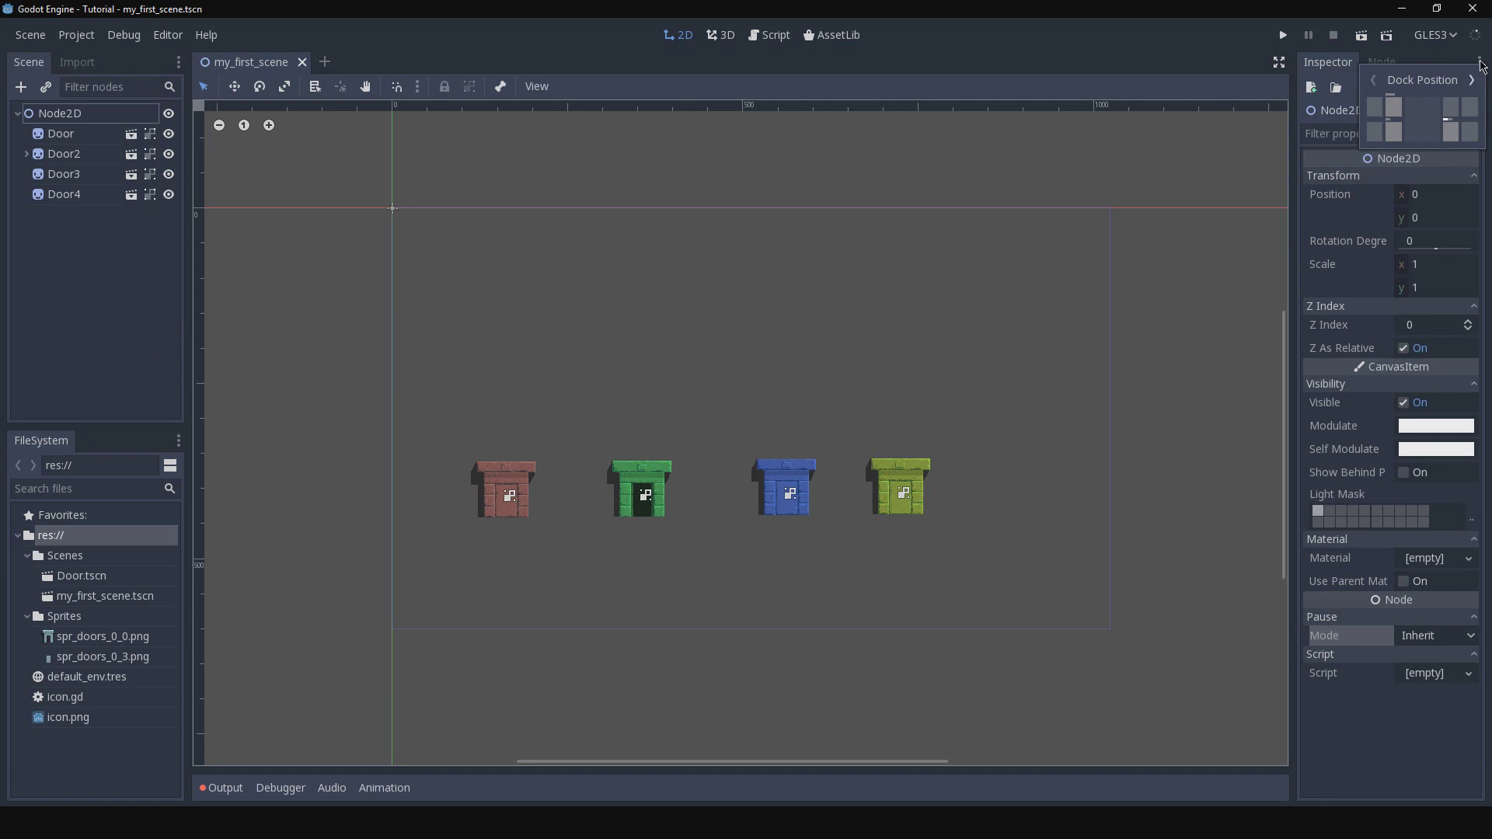
click(1380, 111)
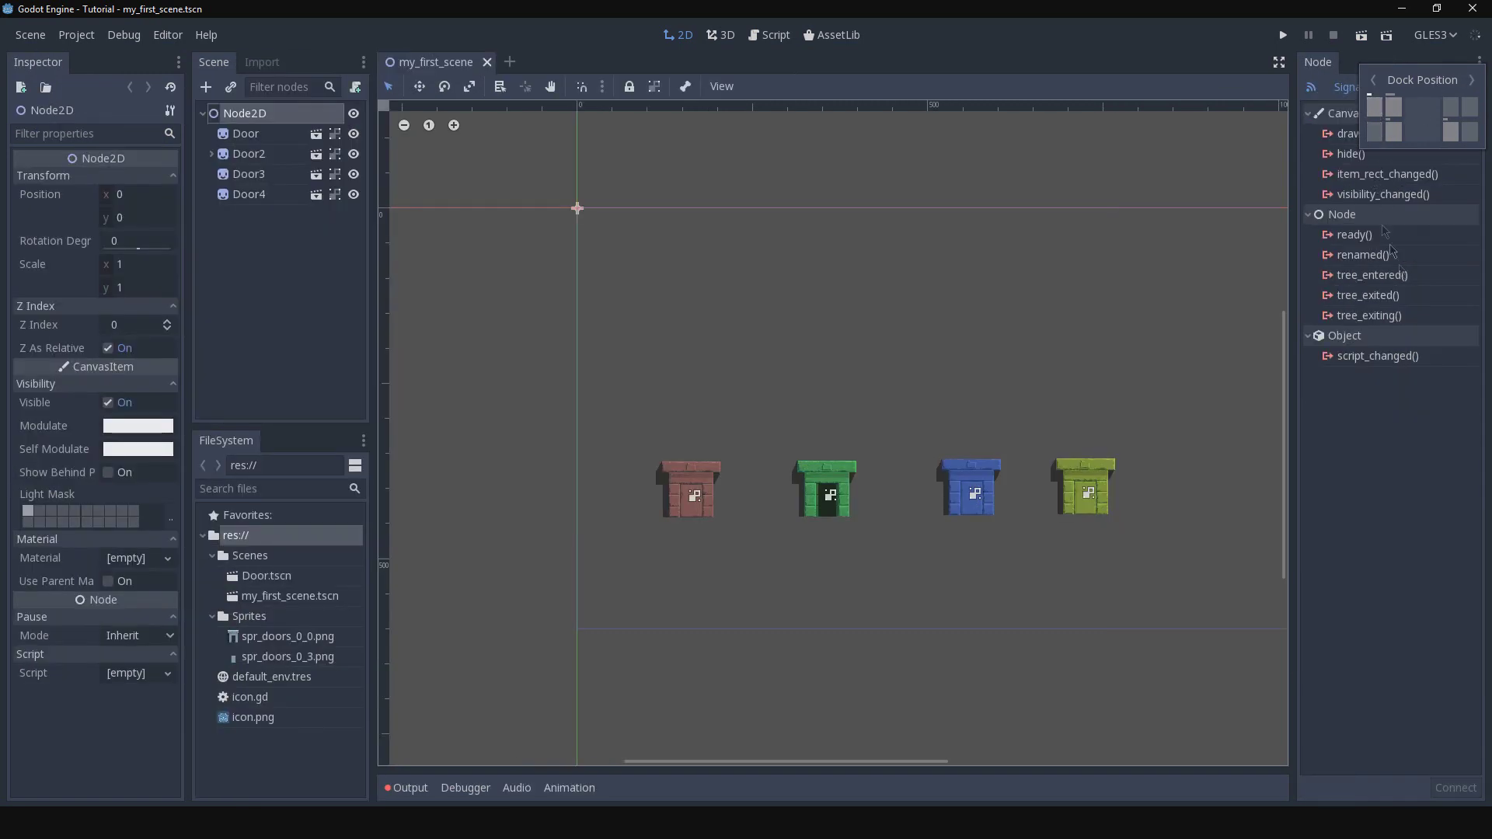
click(1375, 112)
click(1381, 113)
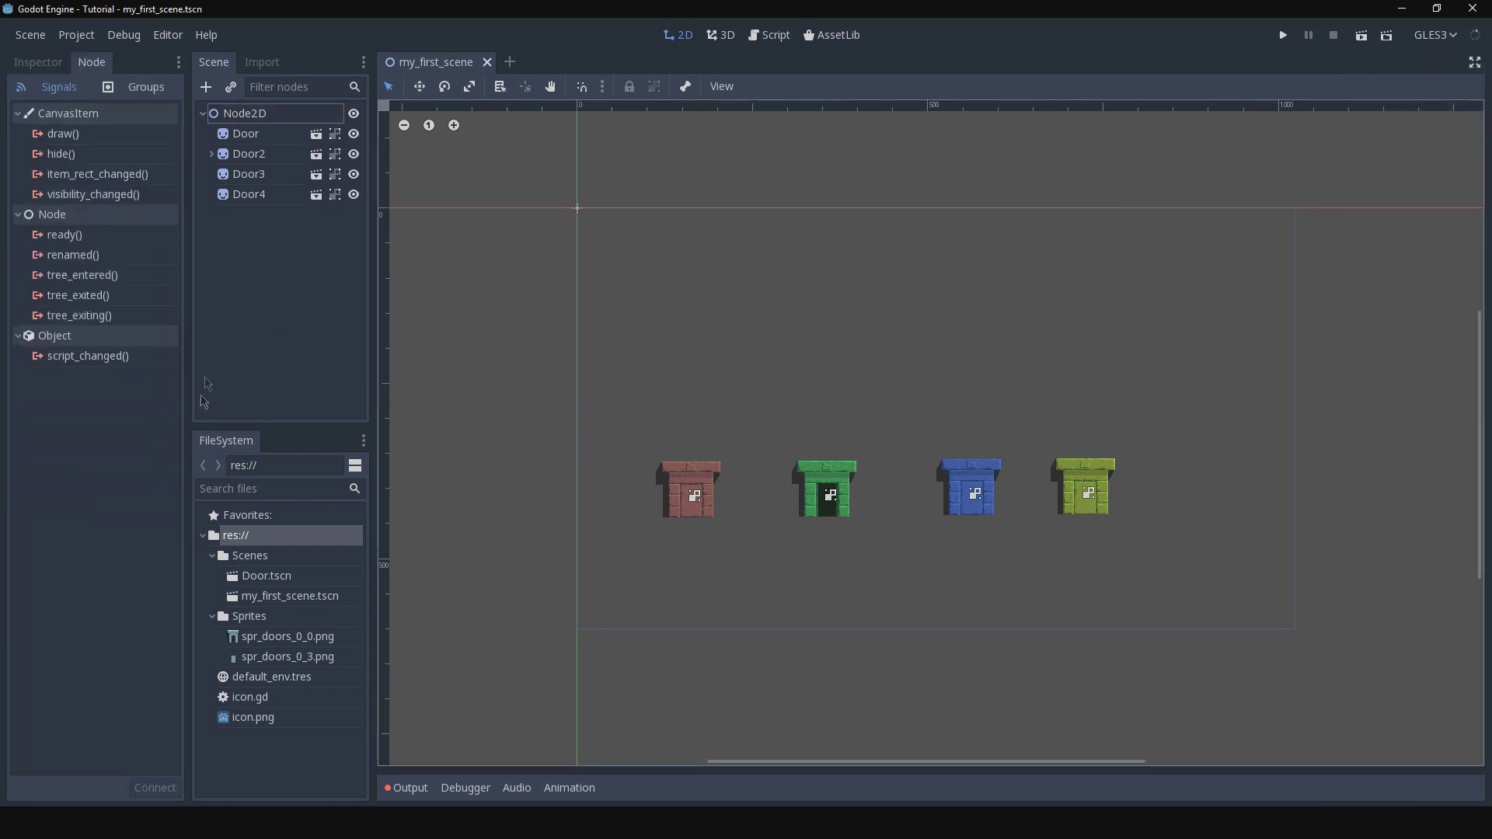
Return Node and Inspector to the right side, with Inspector as the first tab
click(178, 62)
click(166, 109)
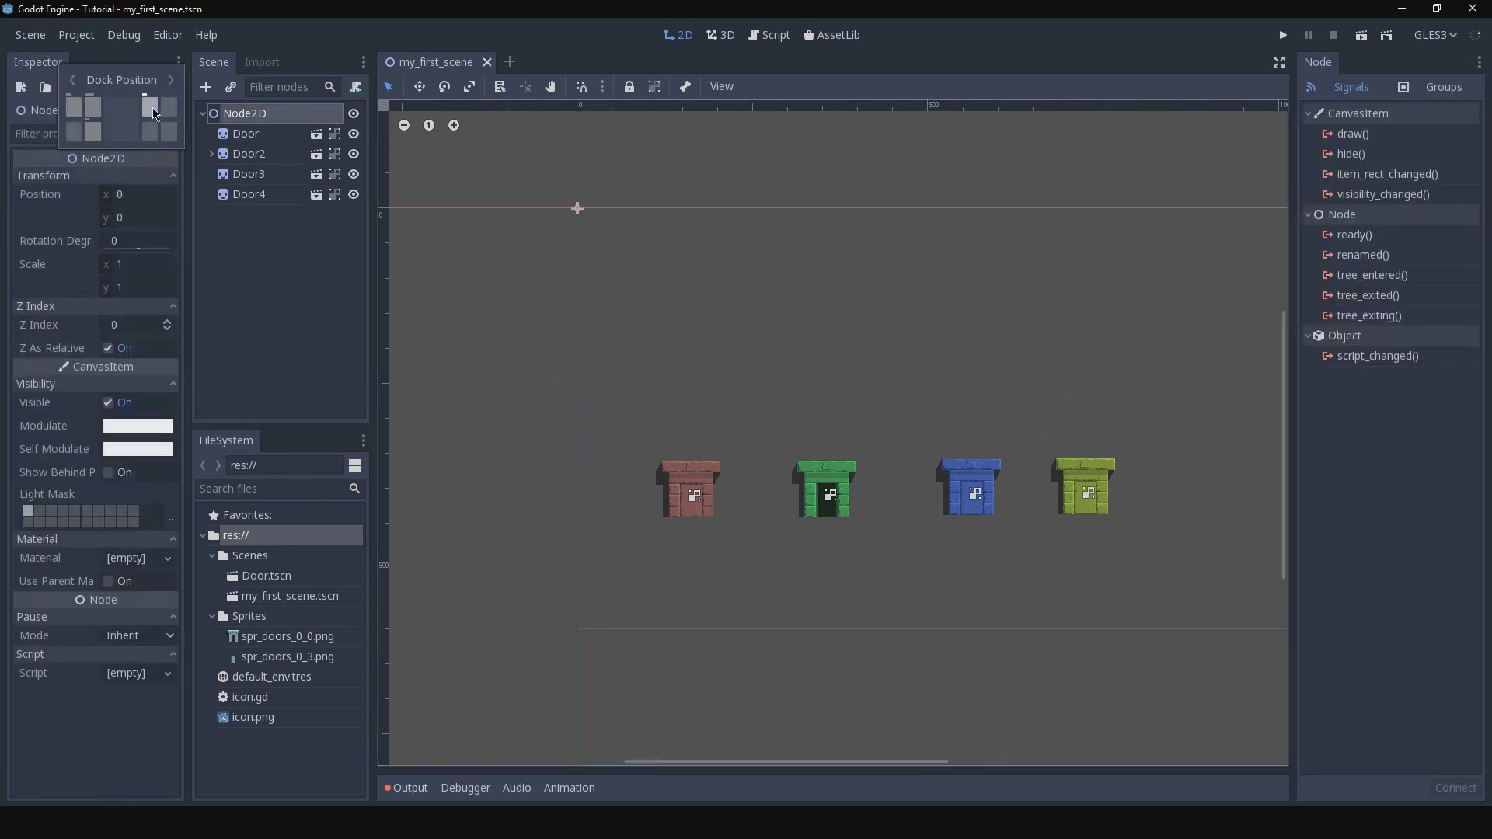
click(160, 105)
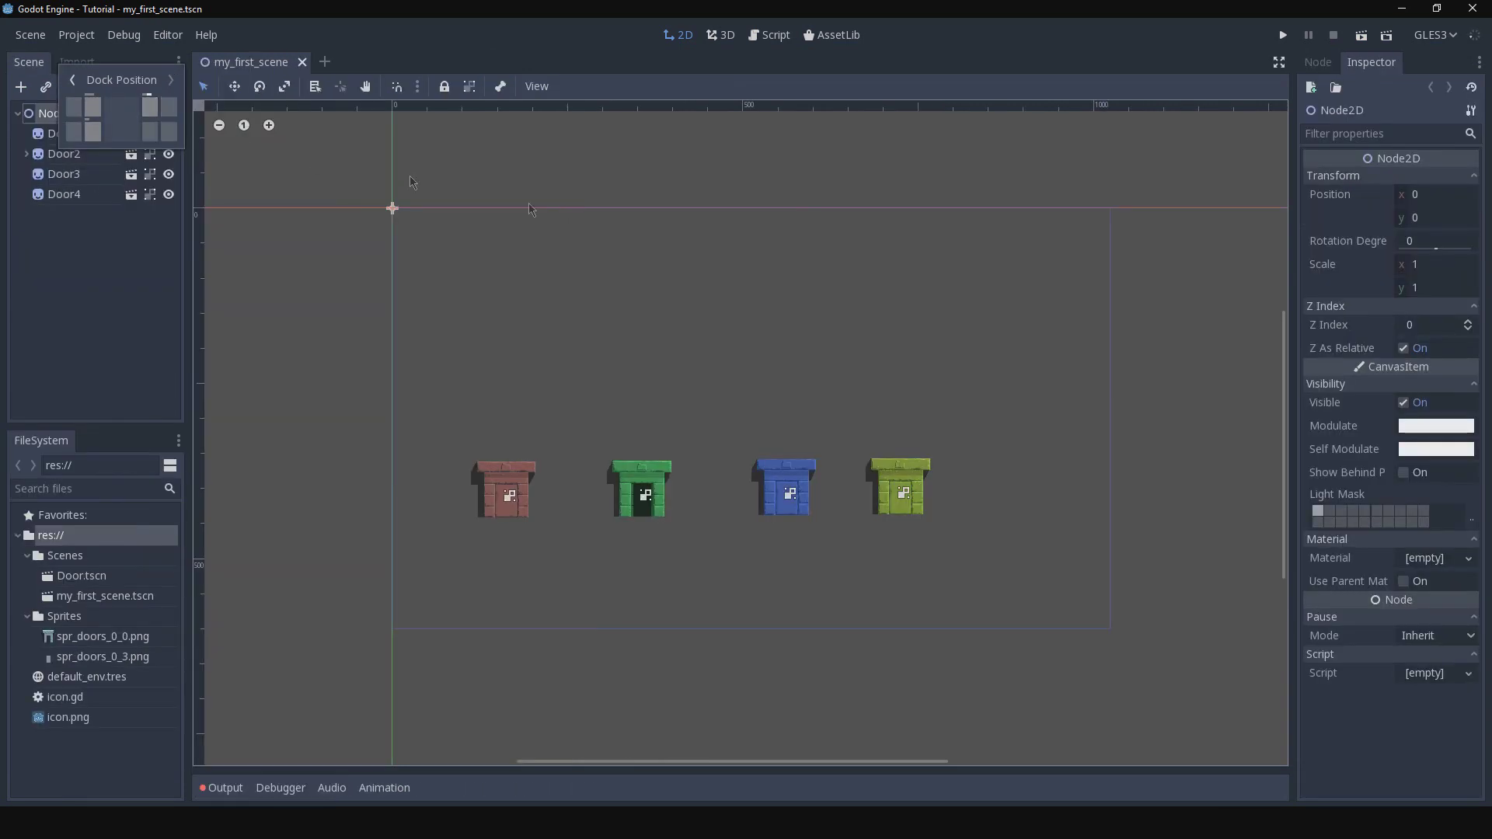
click(1326, 66)
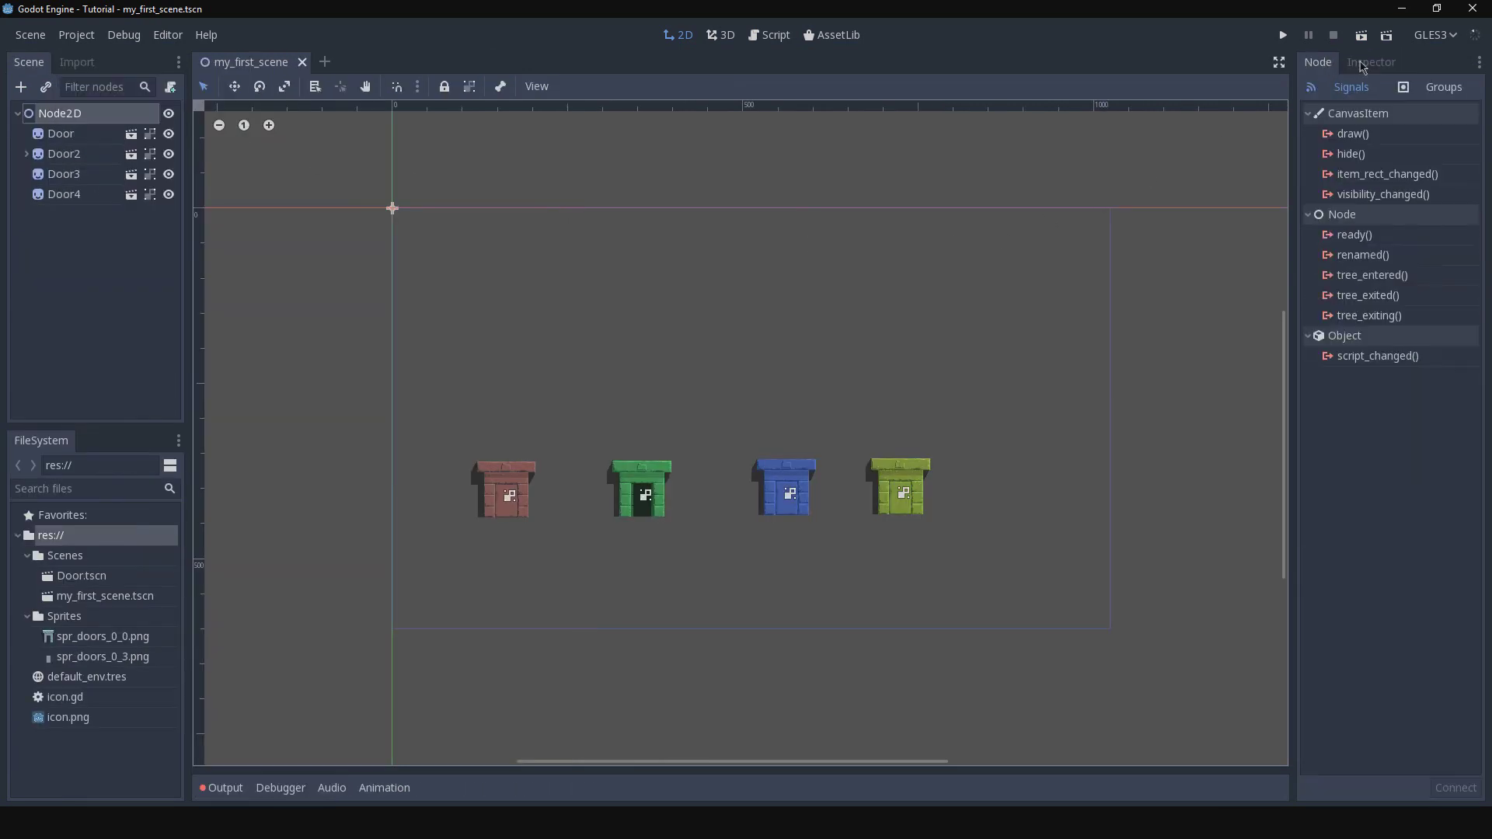
drag(1362, 67, 1325, 69)
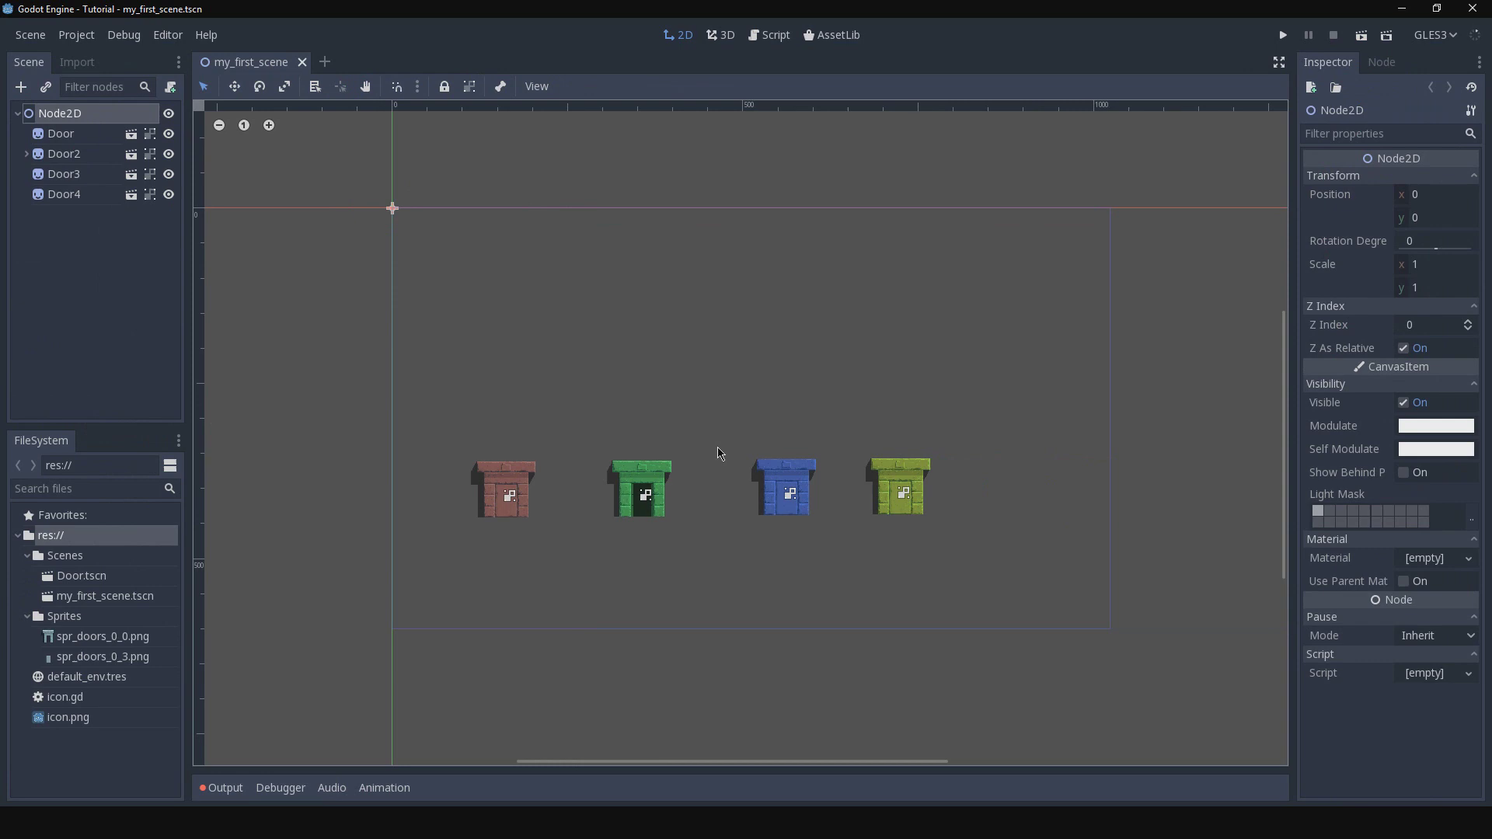
Drag the Scene/FileSystem split upward to make FileSystem taller, and deselect Node2D
drag(96, 426, 97, 373)
click(73, 249)
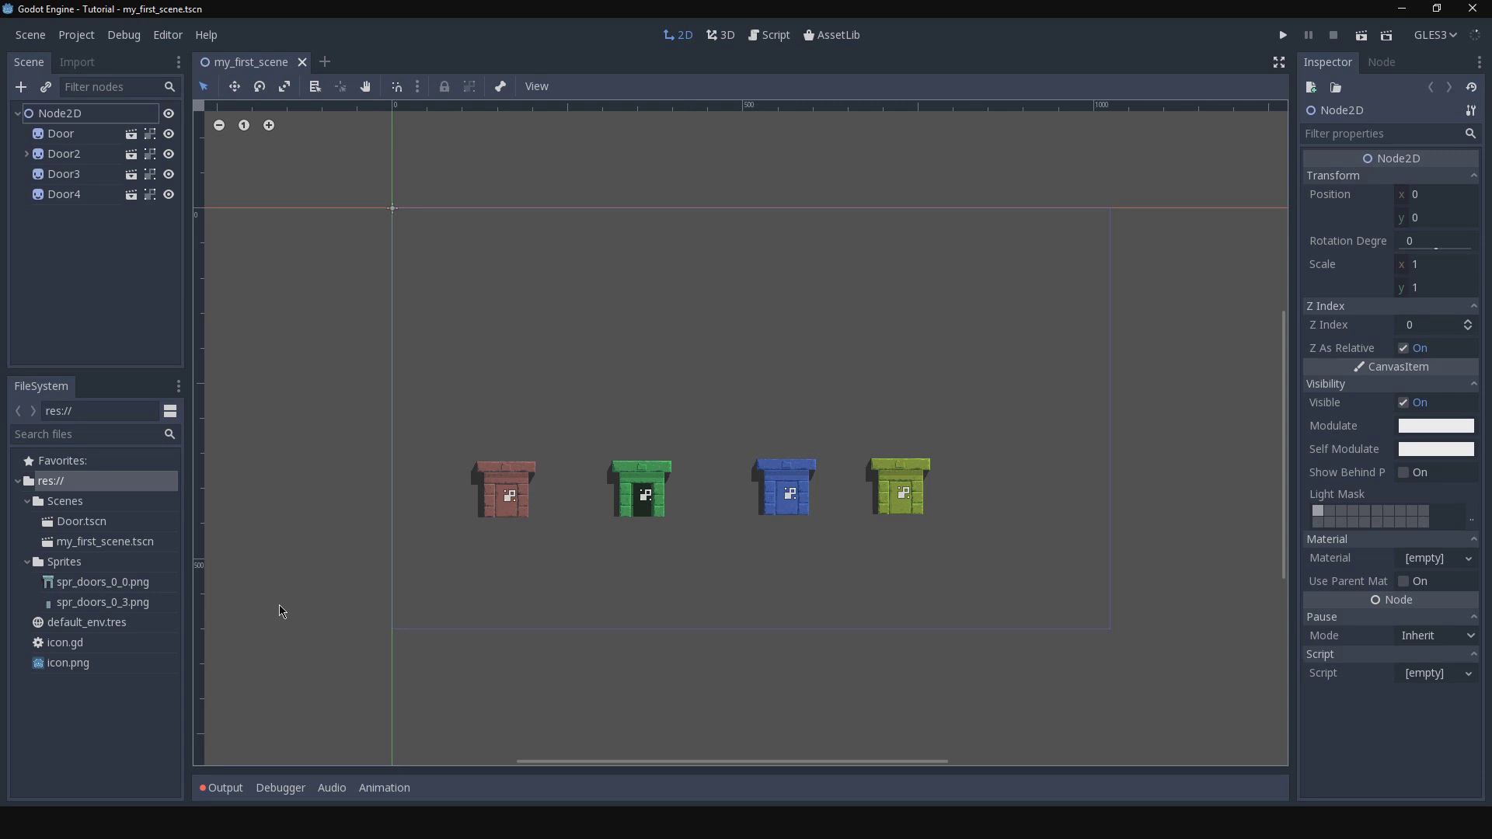
click(168, 35)
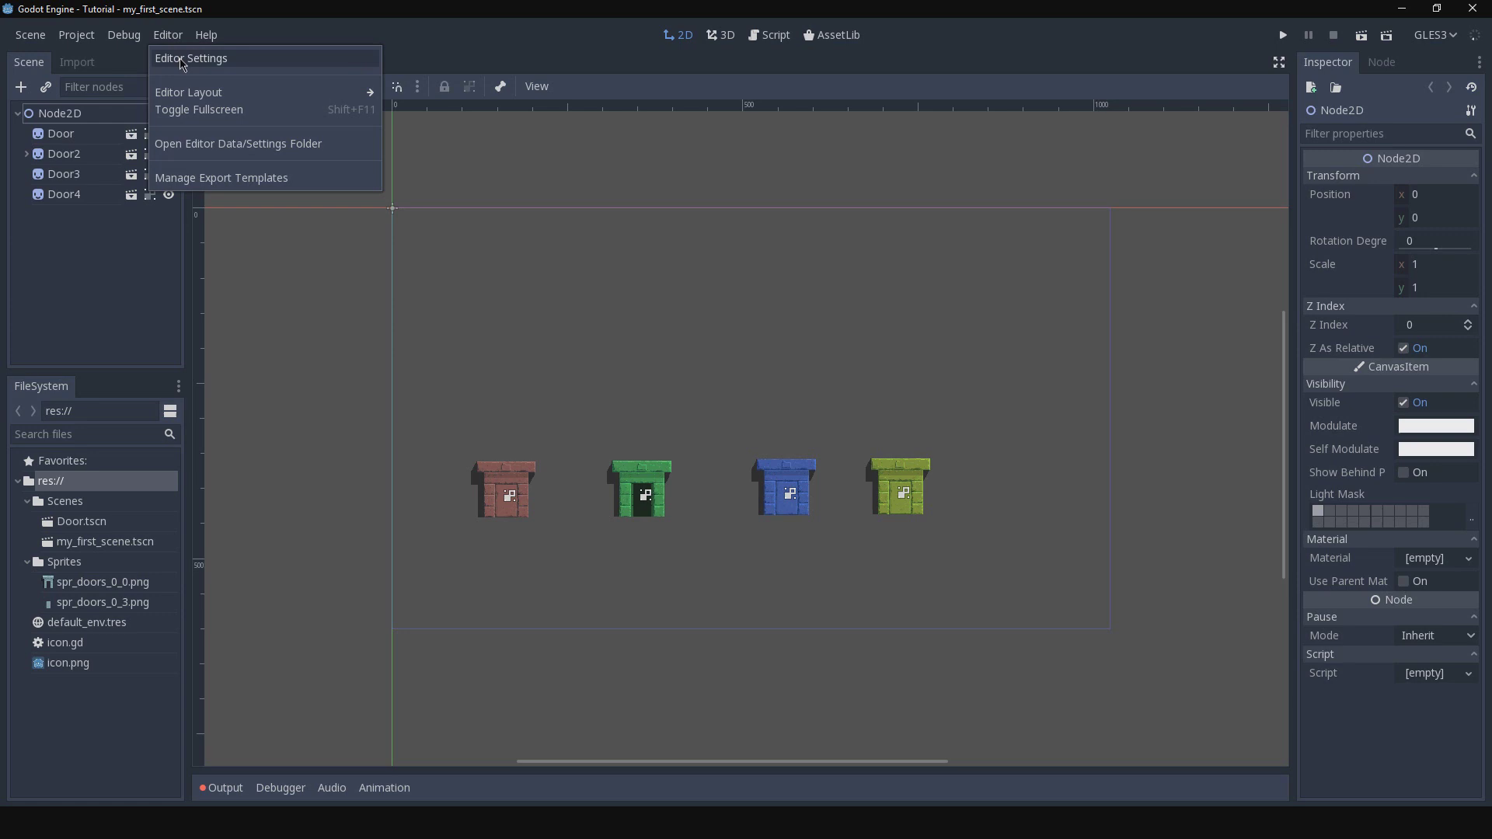
In Editor Settings > Interface > Theme, pick the Solarized (Light) preset and Save & Restart
click(241, 65)
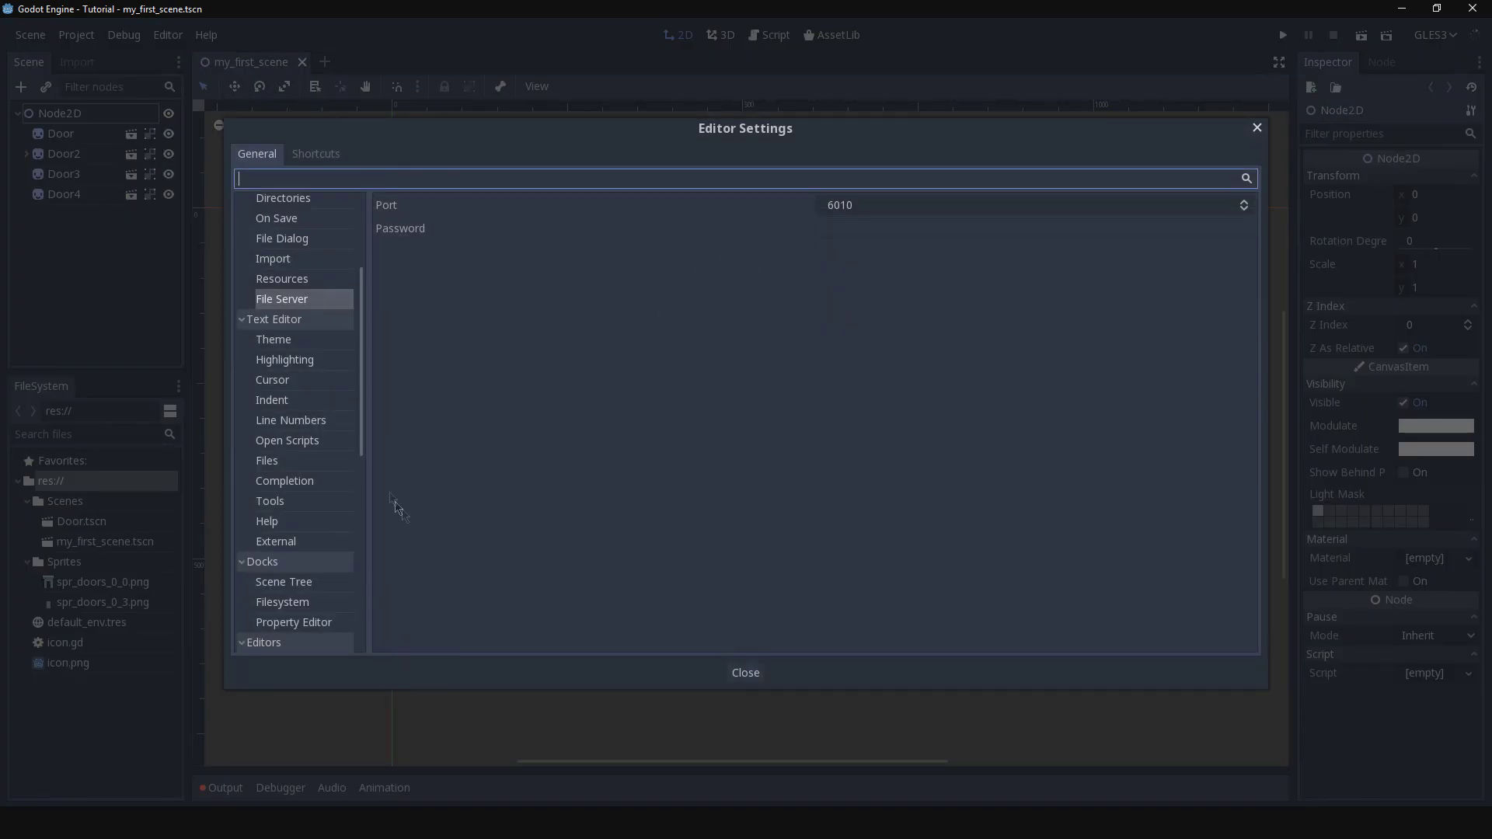
scroll(324, 252, up, 5)
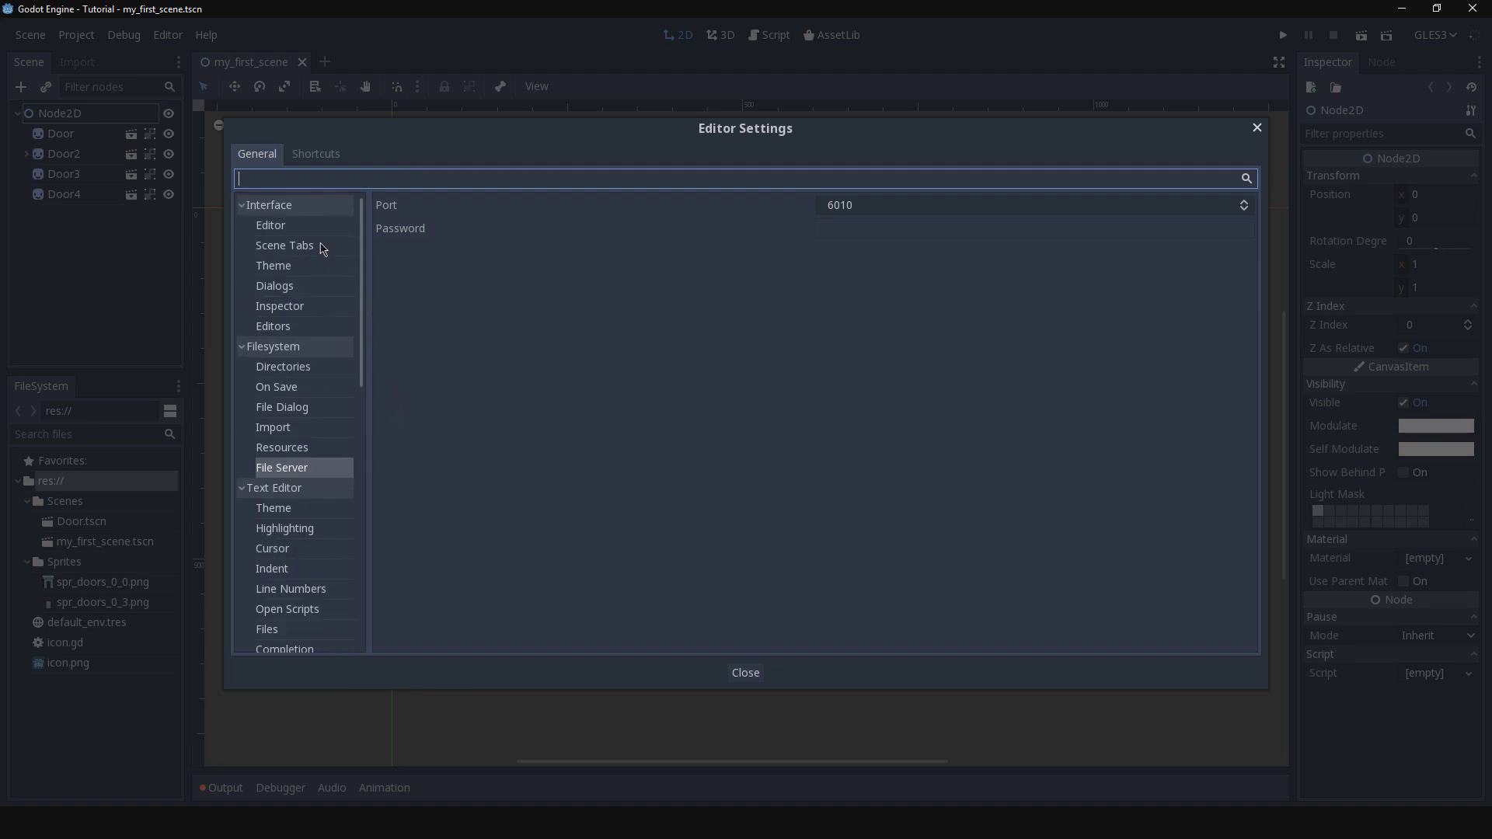
click(305, 231)
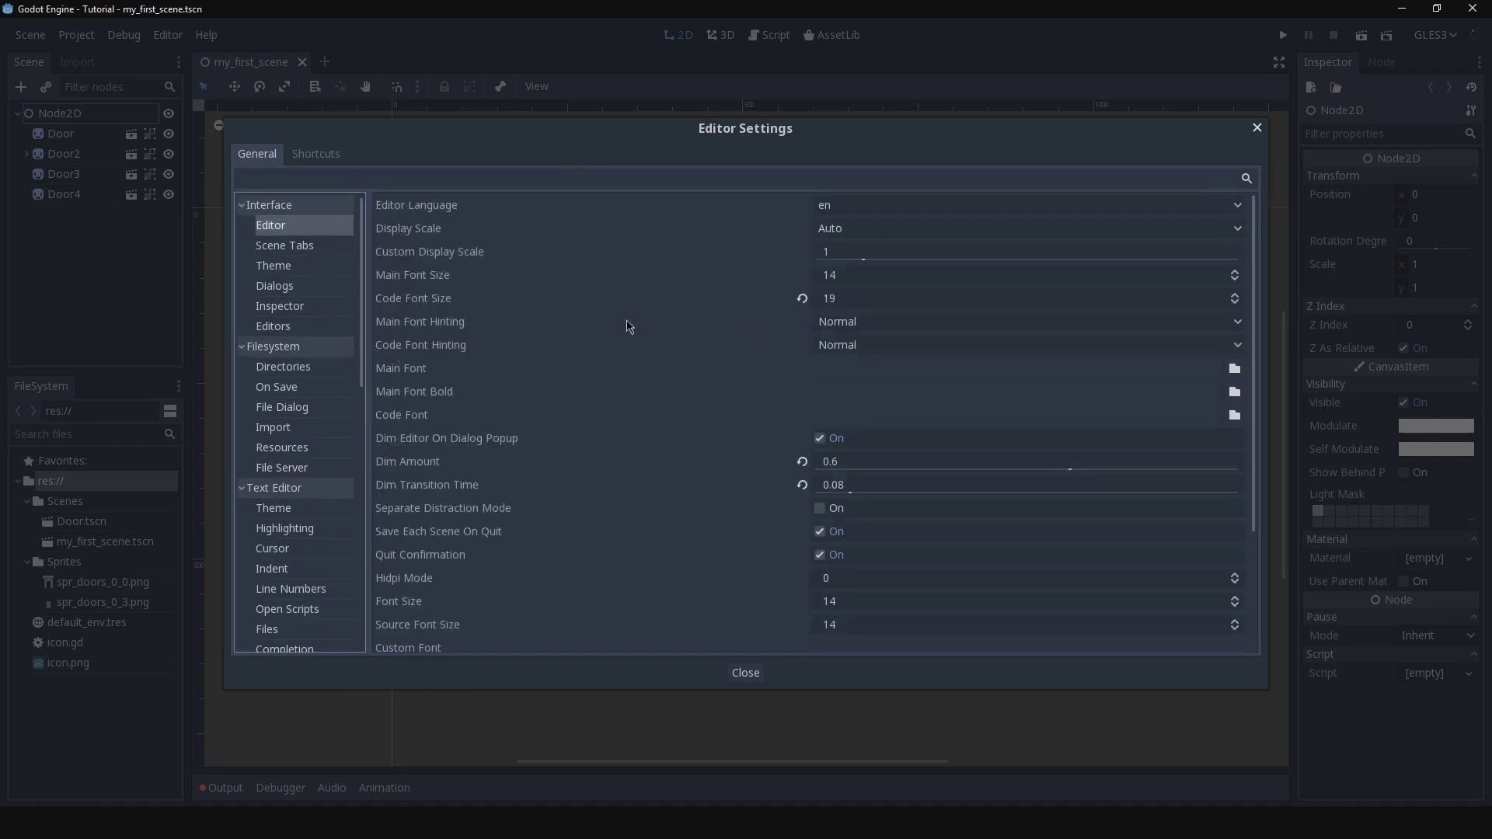
scroll(626, 322, down, 3)
scroll(625, 323, up, 3)
click(292, 274)
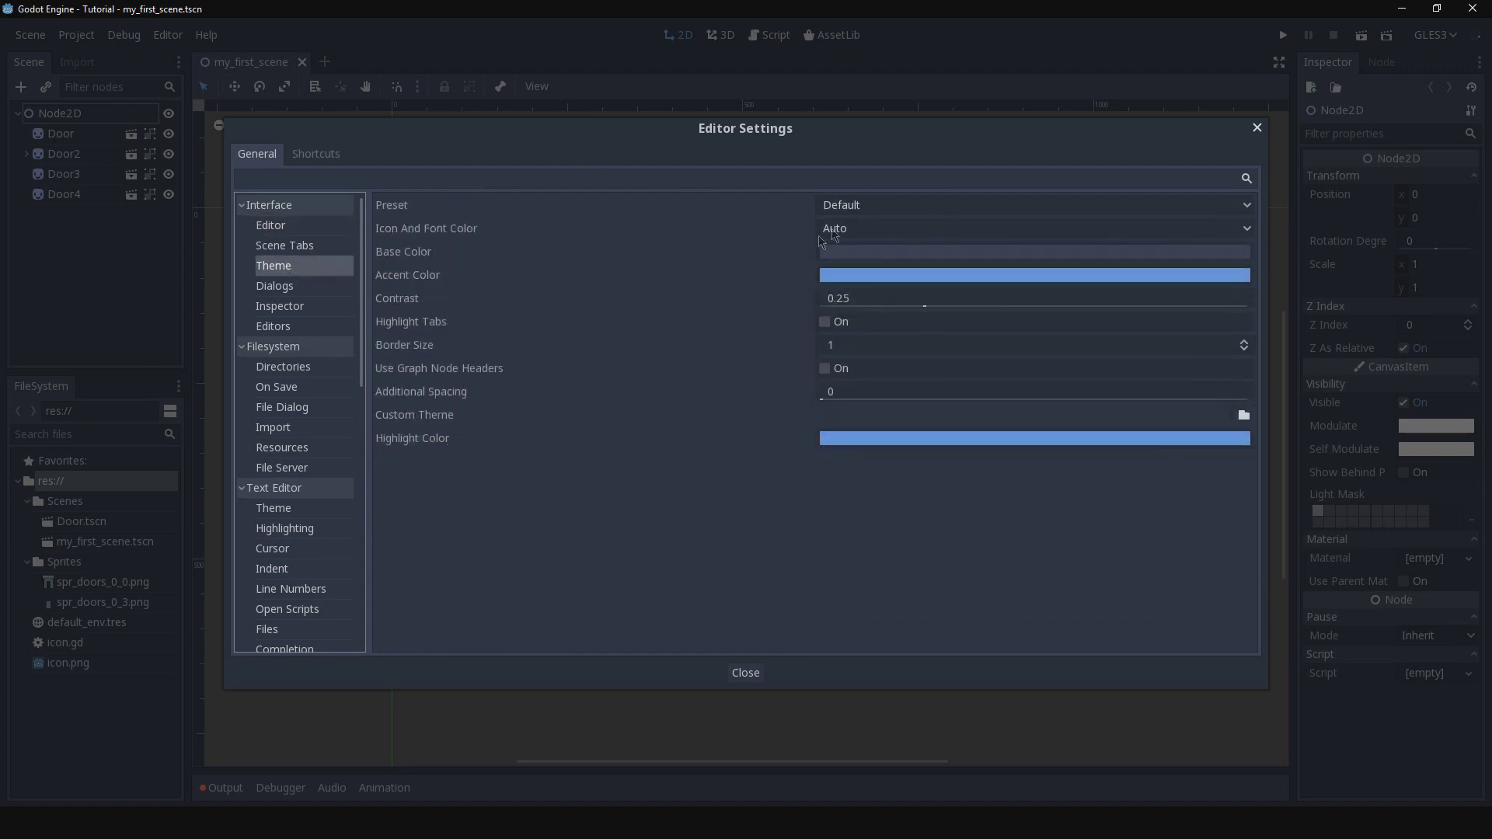
click(849, 205)
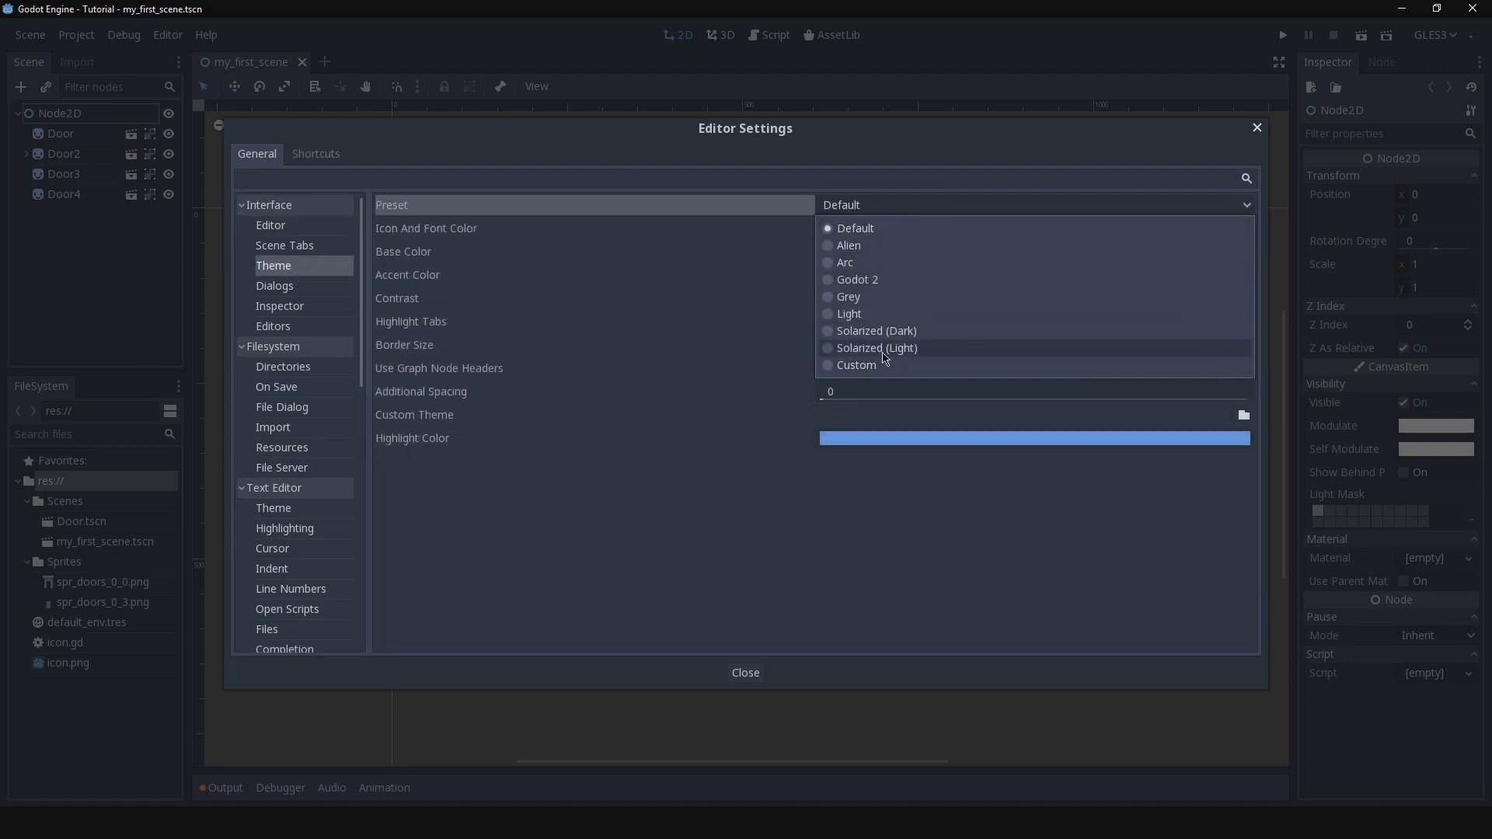
click(923, 352)
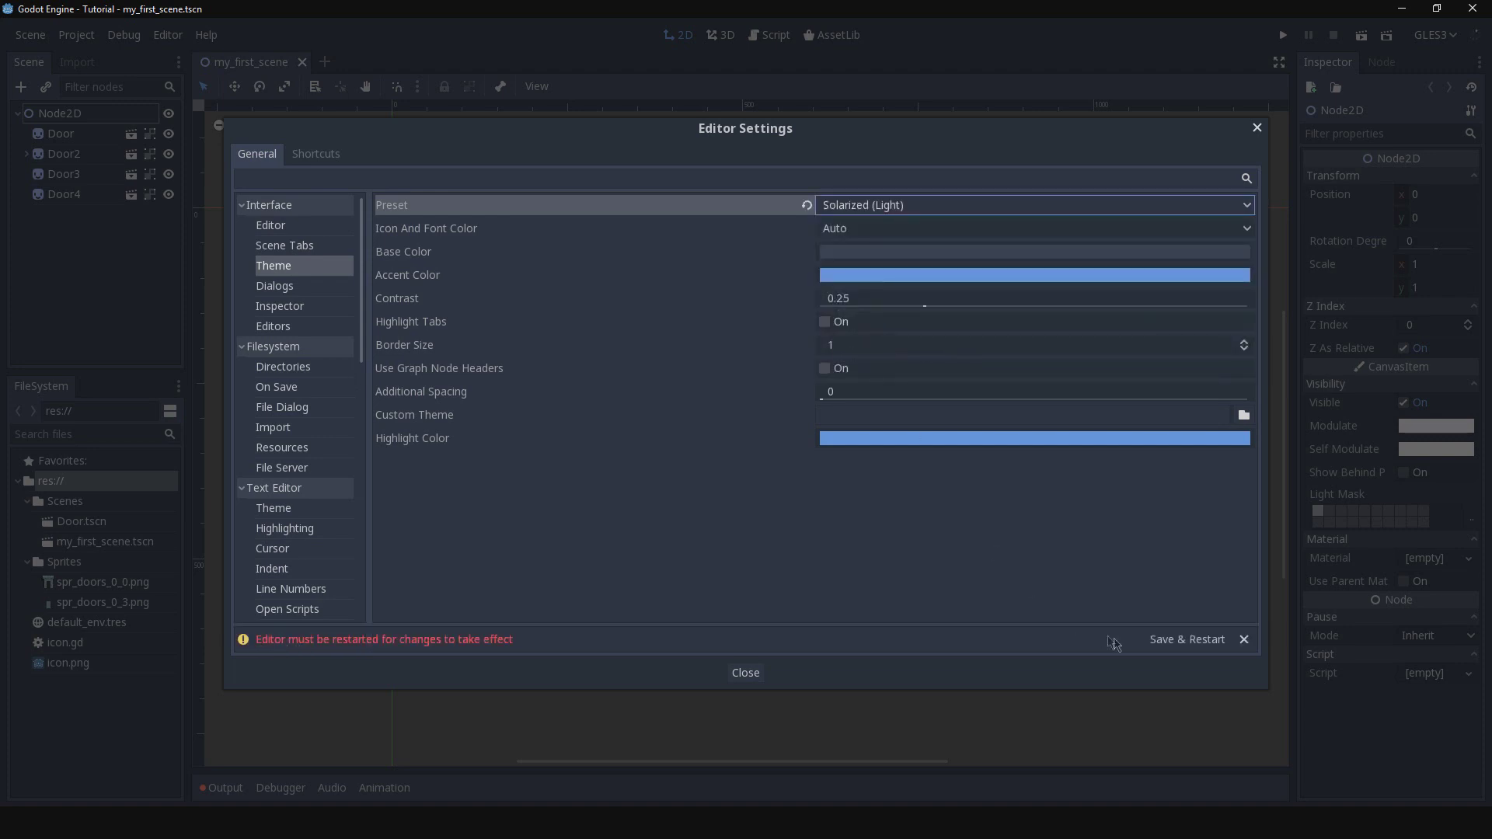
click(1192, 642)
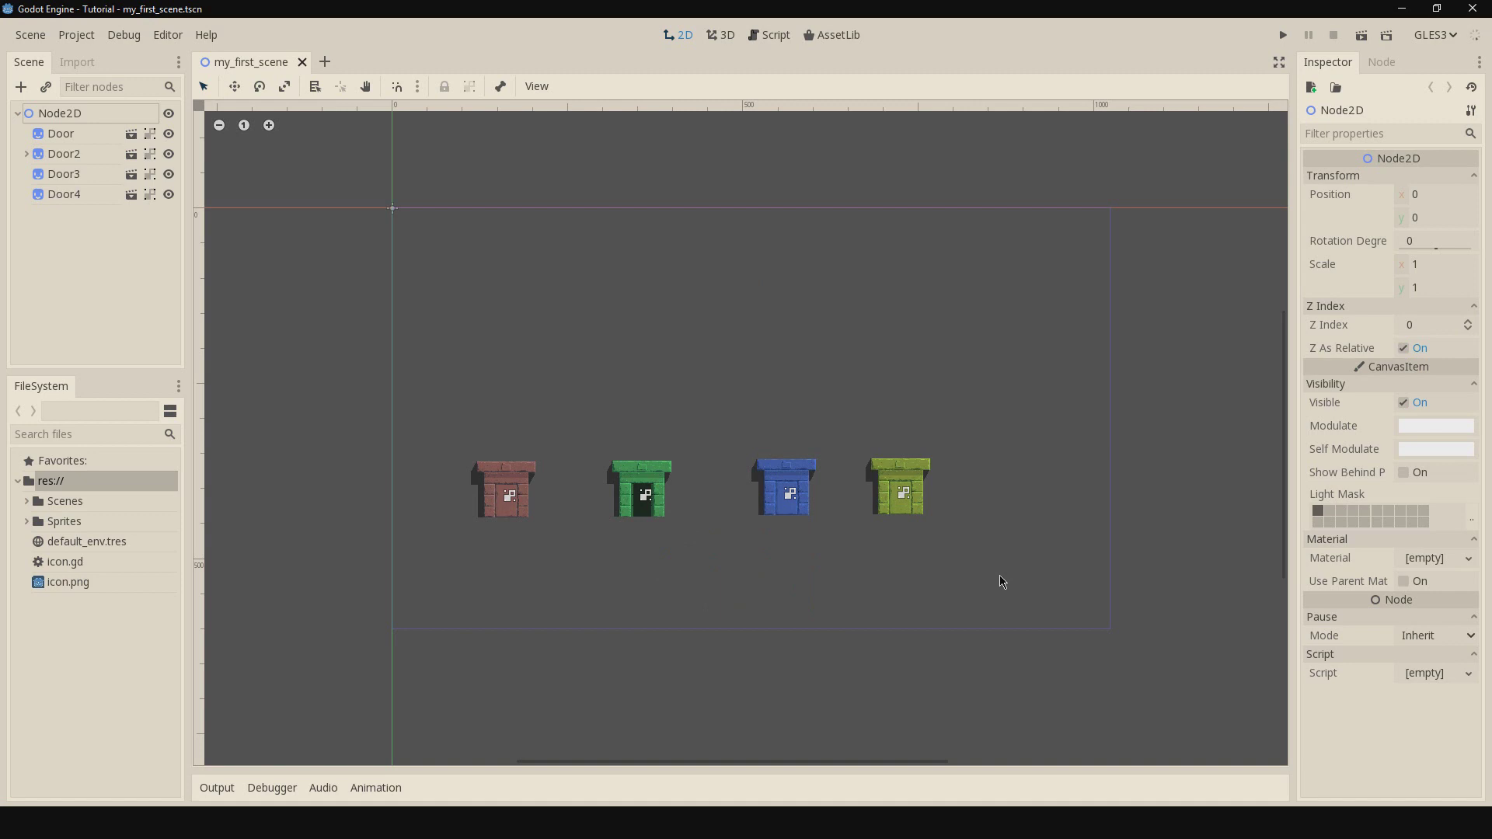
click(26, 158)
Set the theme preset to Custom, revert it to Default, then Save & Restart
click(27, 154)
click(26, 154)
click(109, 38)
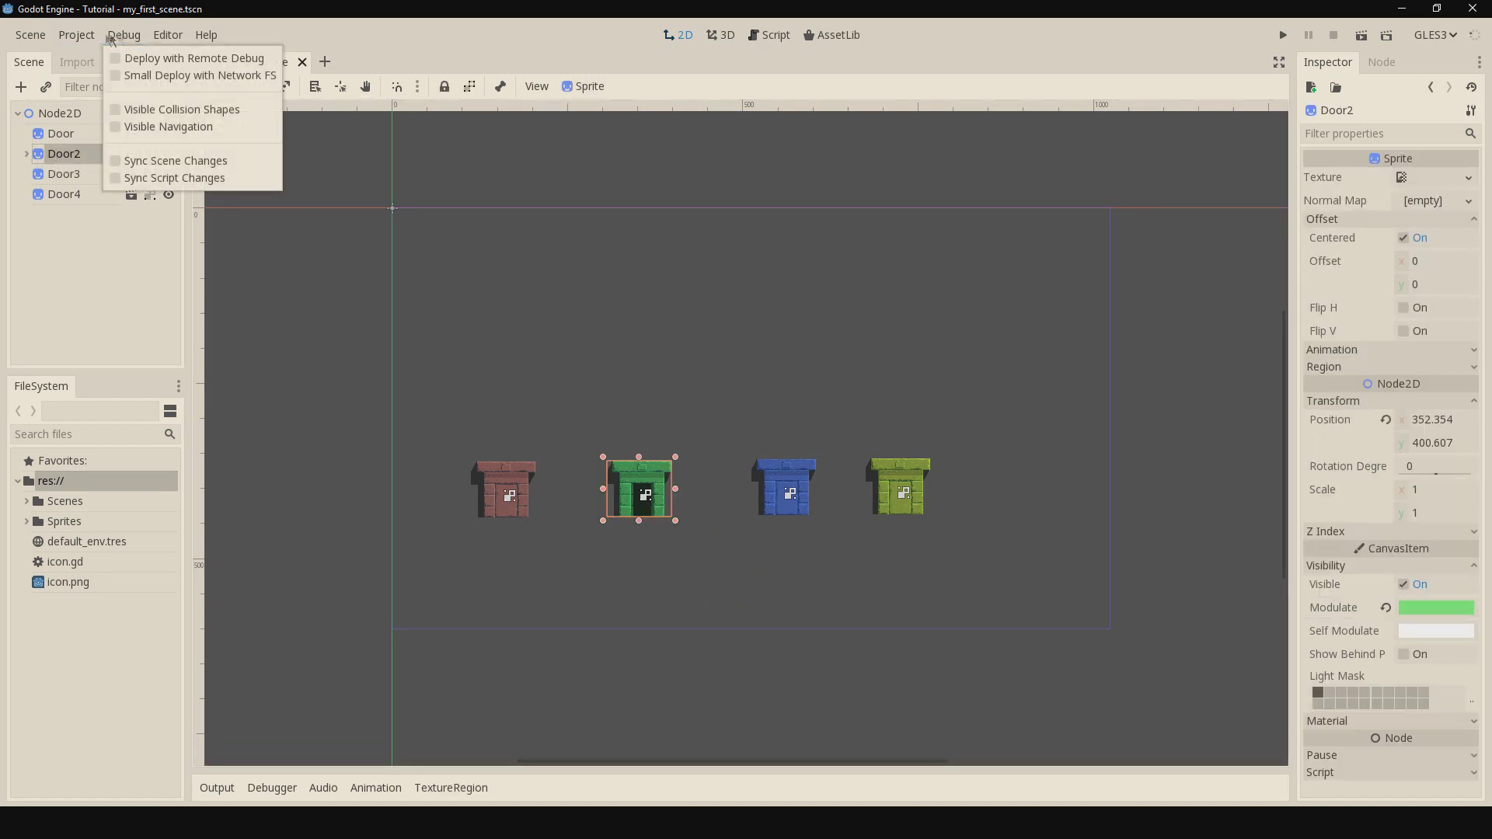
click(187, 57)
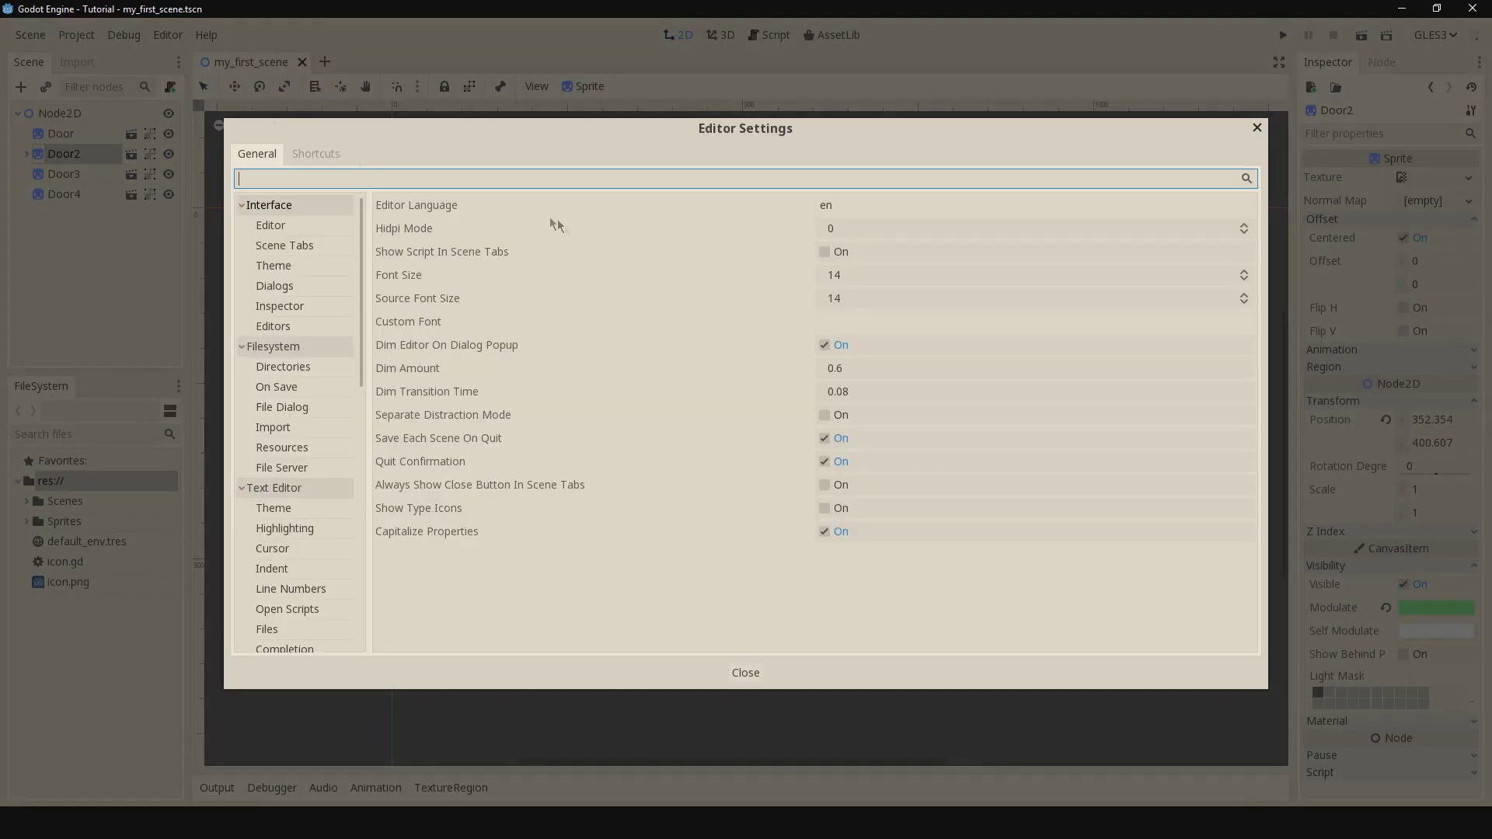
click(272, 266)
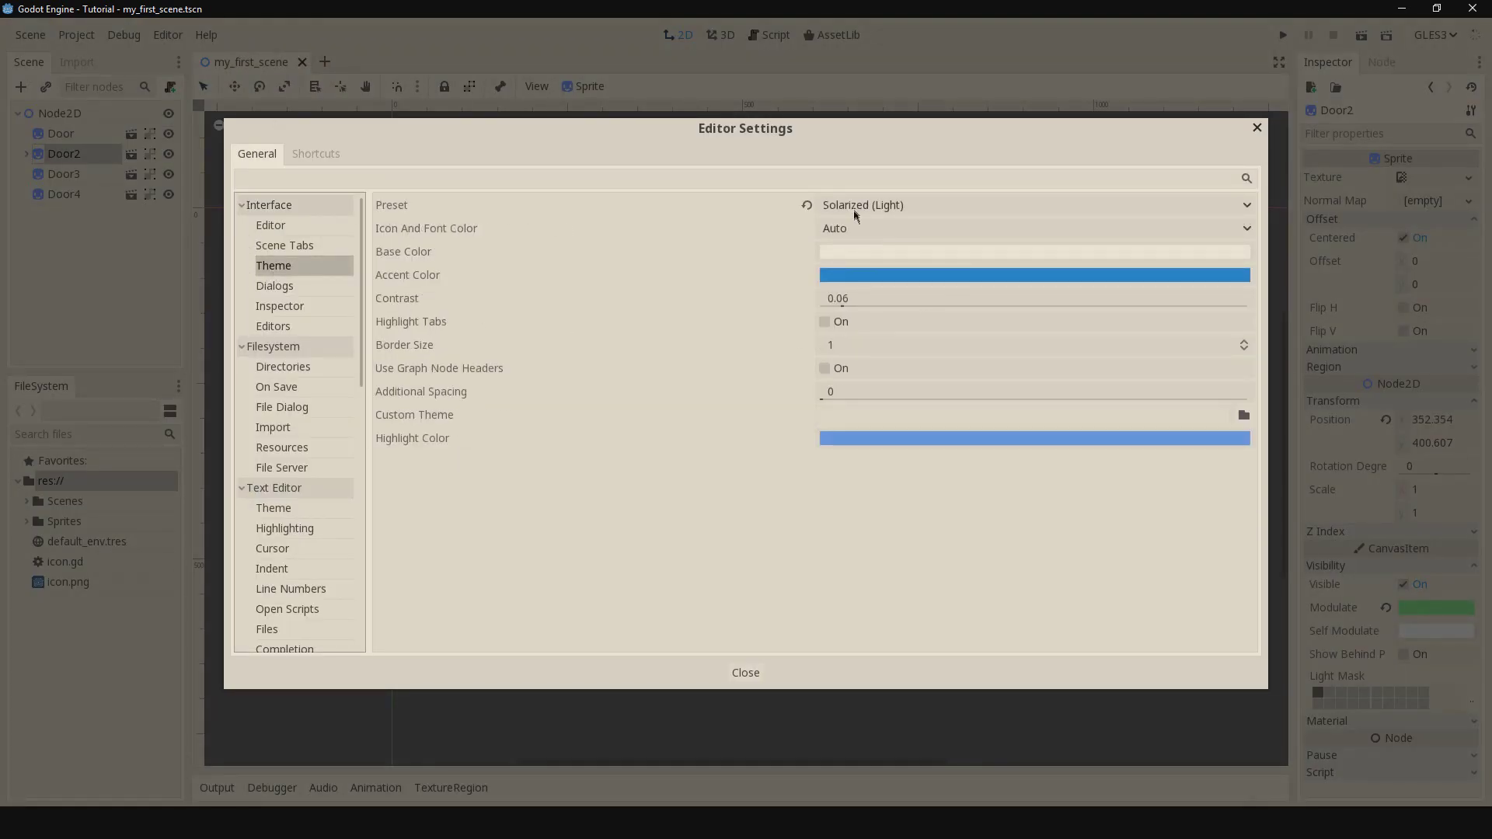
click(854, 213)
click(829, 369)
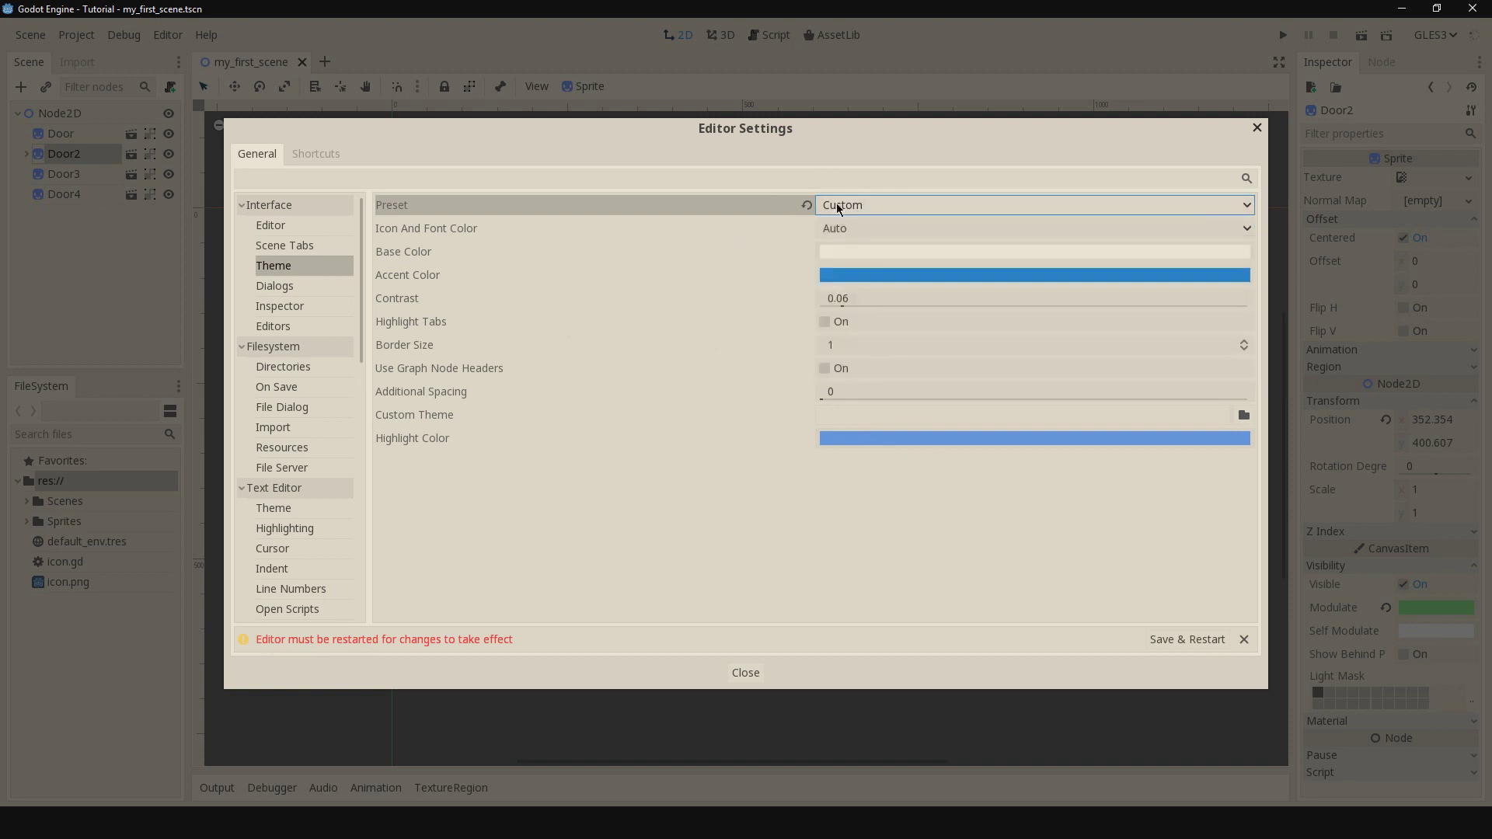
click(805, 207)
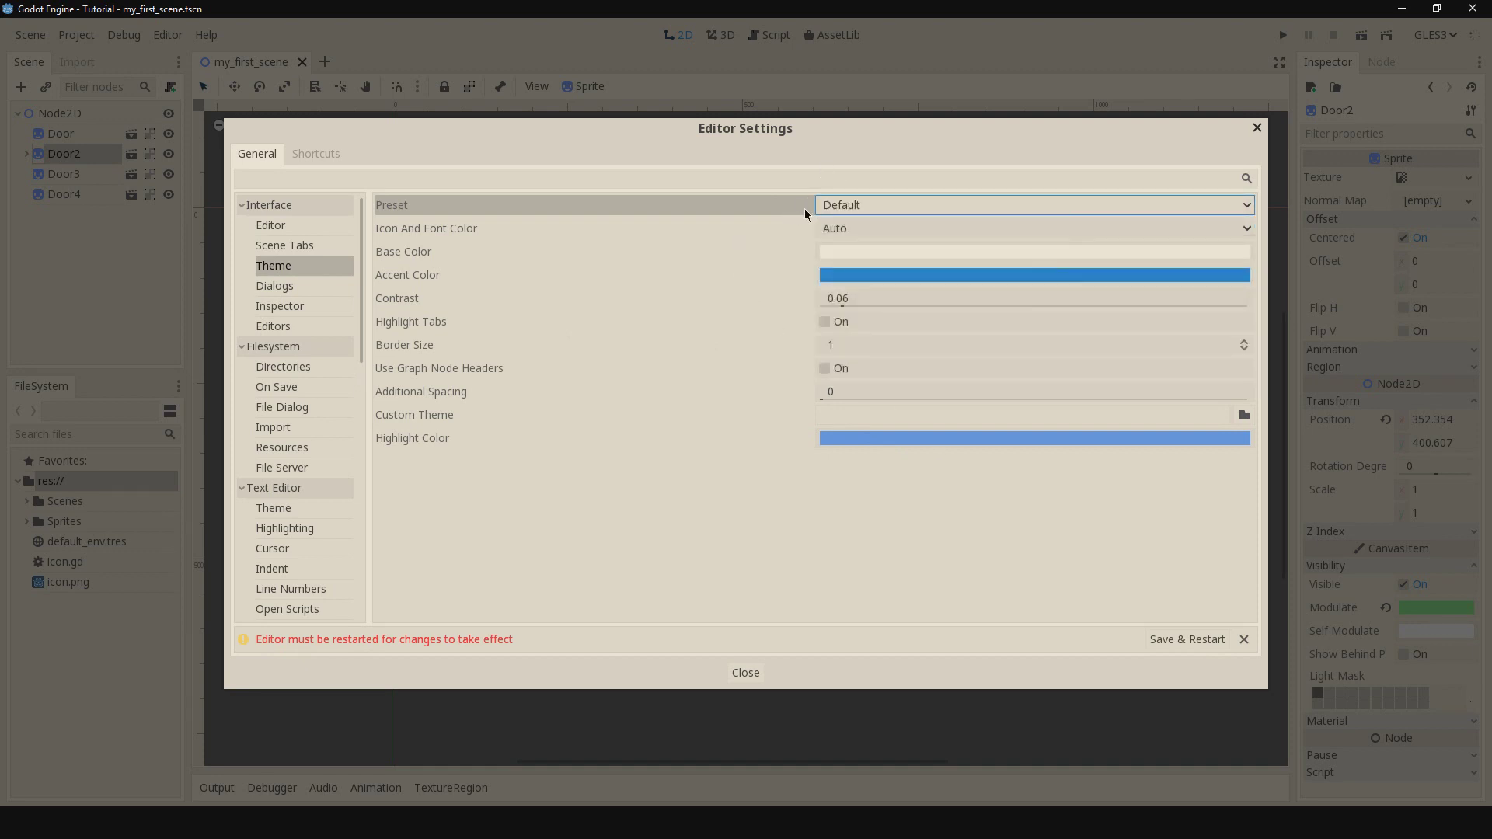
click(1136, 644)
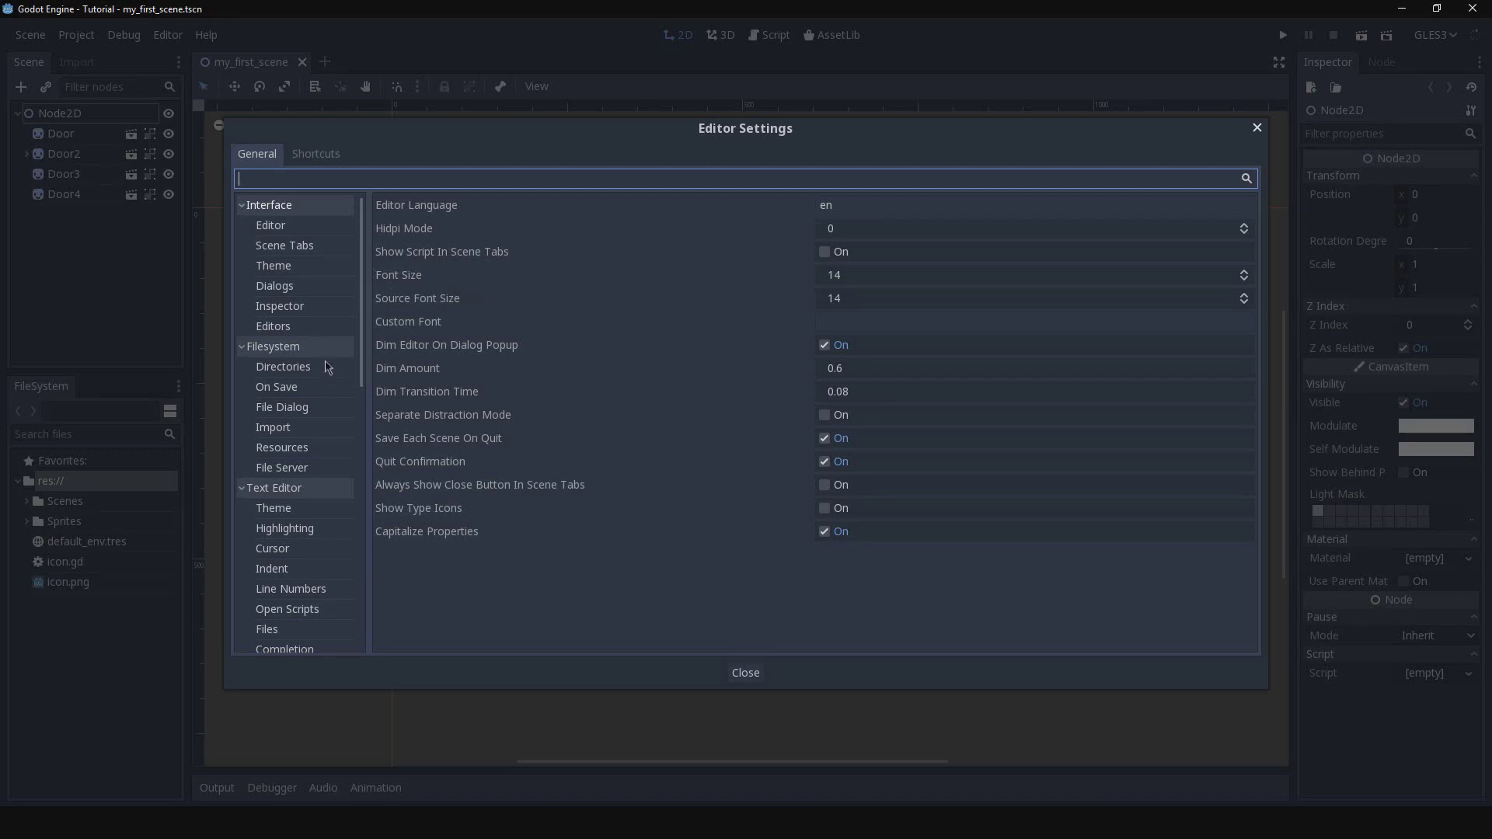
scroll(286, 470, down, 3)
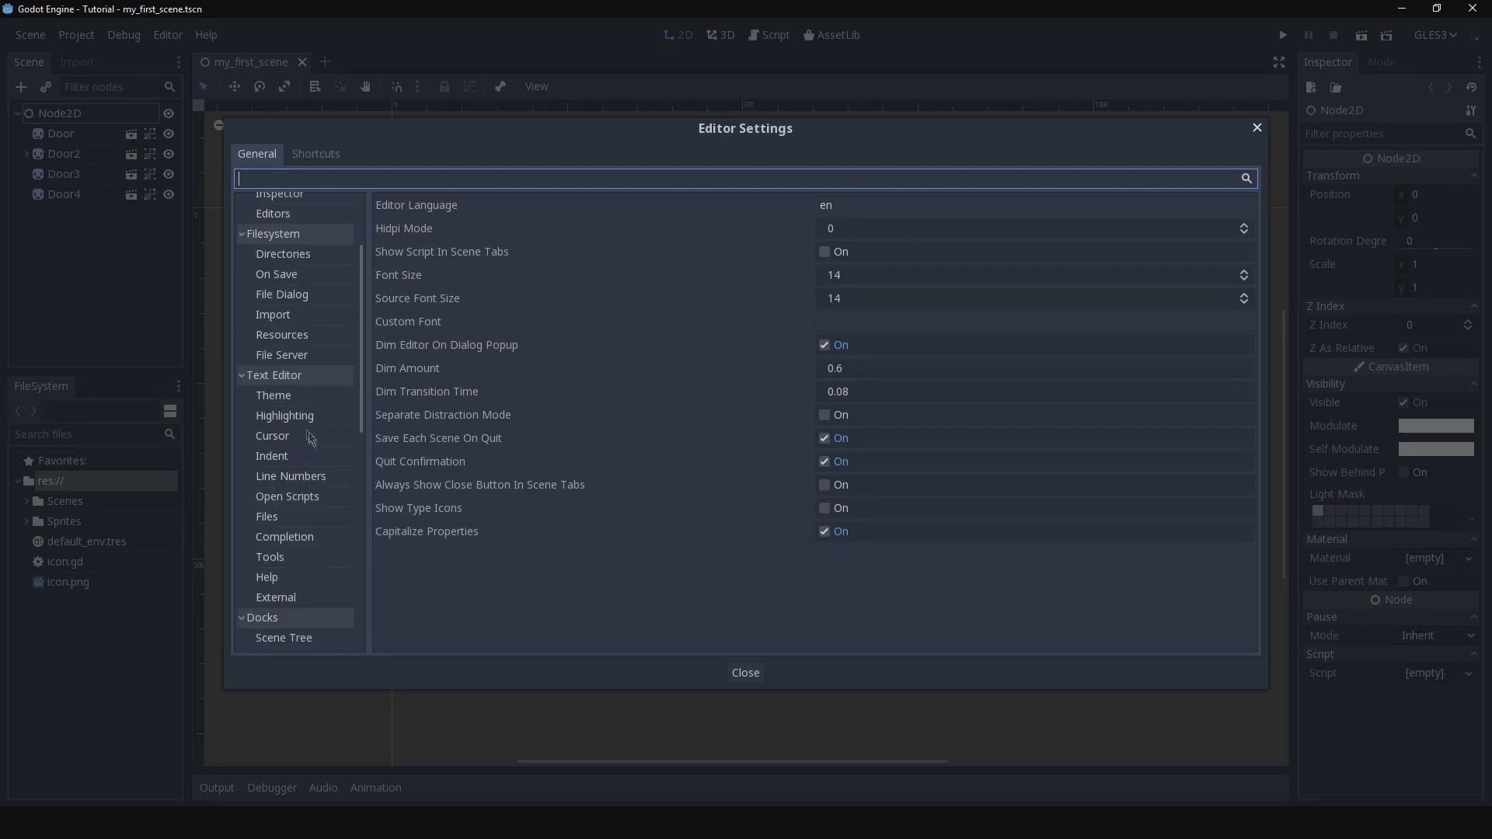
click(281, 398)
click(306, 438)
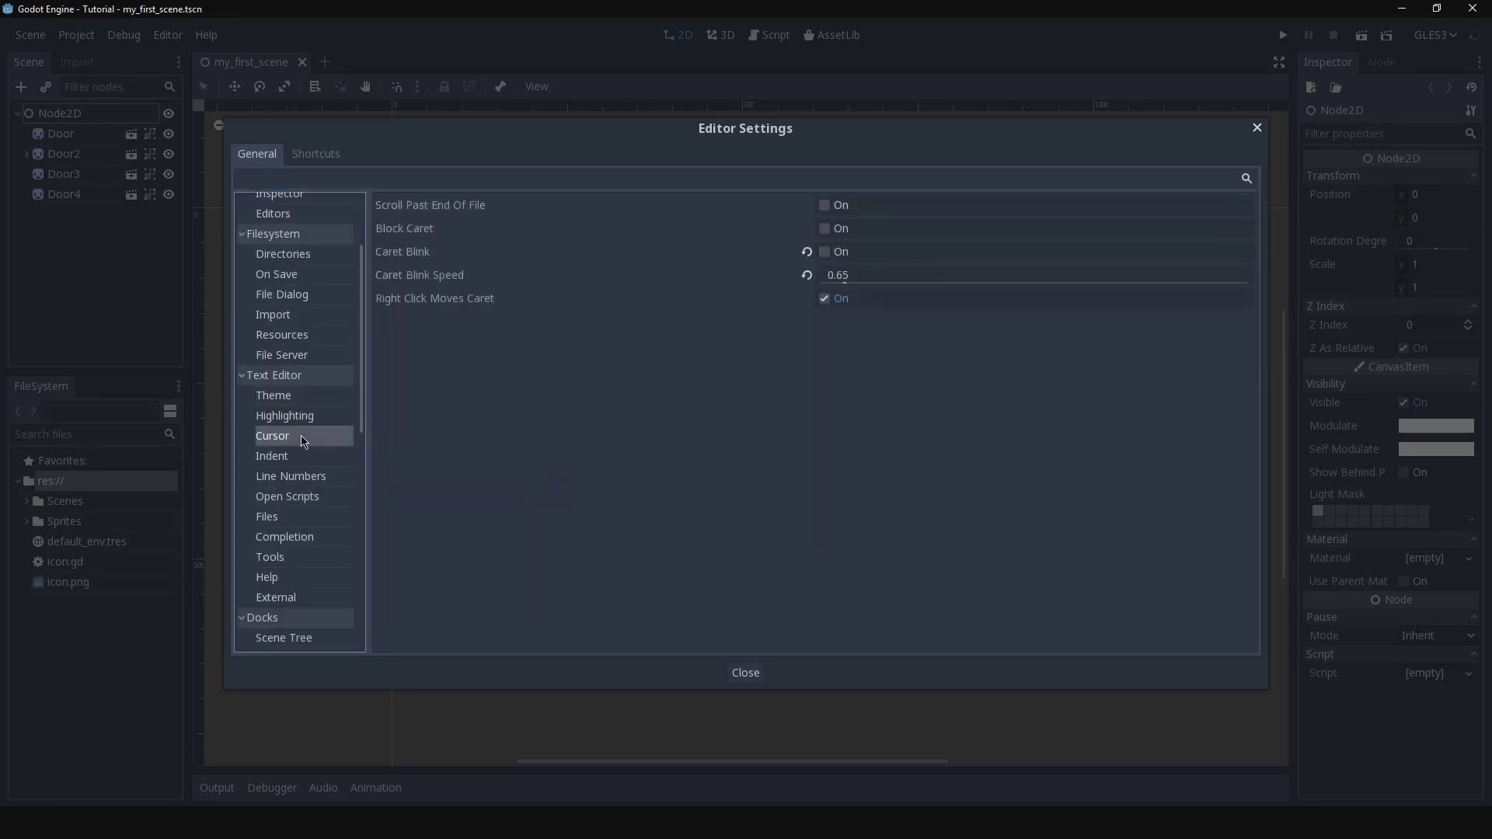
click(306, 459)
click(307, 418)
scroll(652, 292, down, 2)
scroll(651, 292, down, 5)
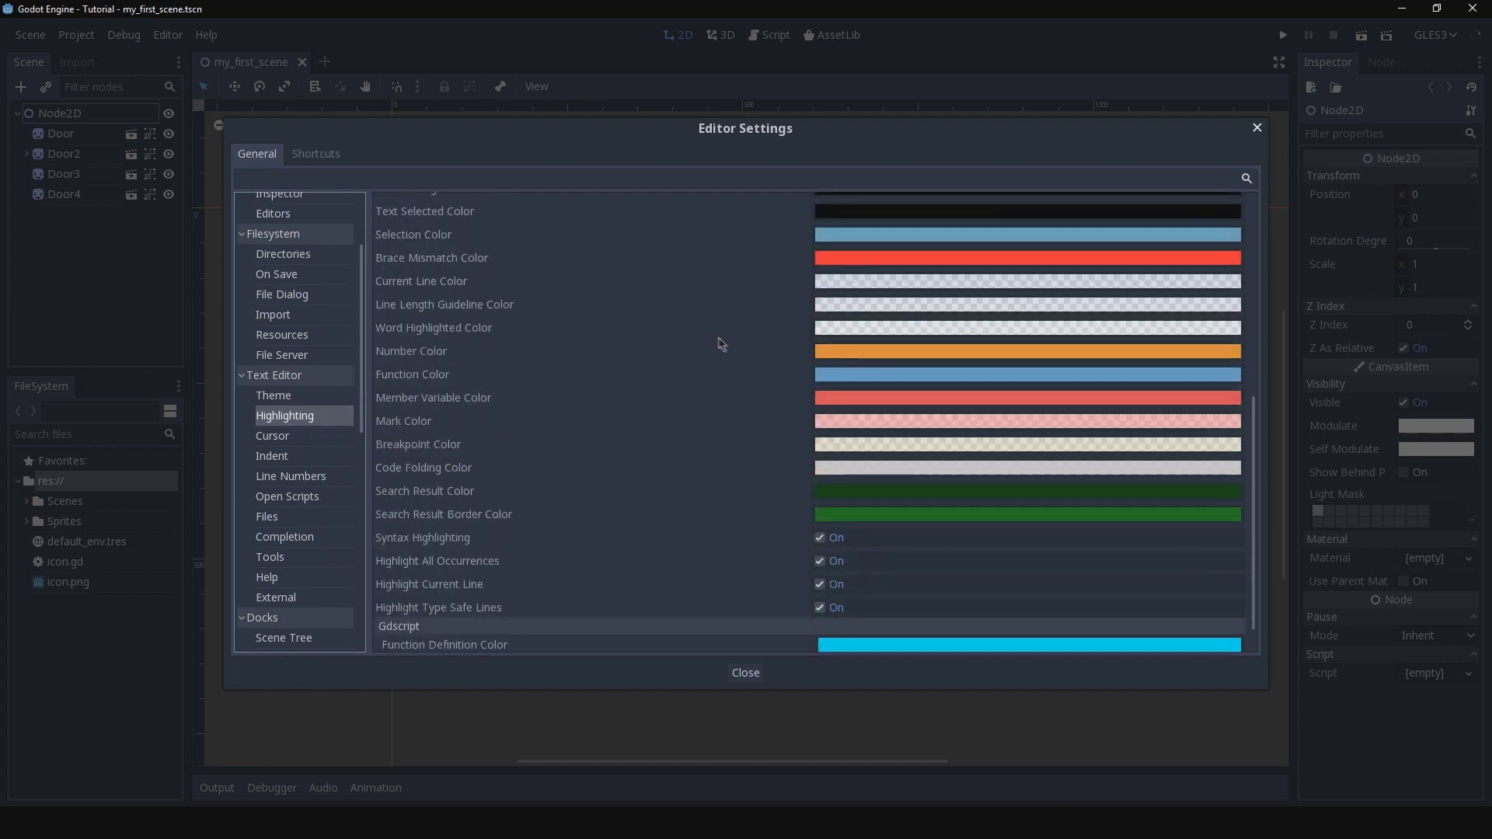
click(297, 436)
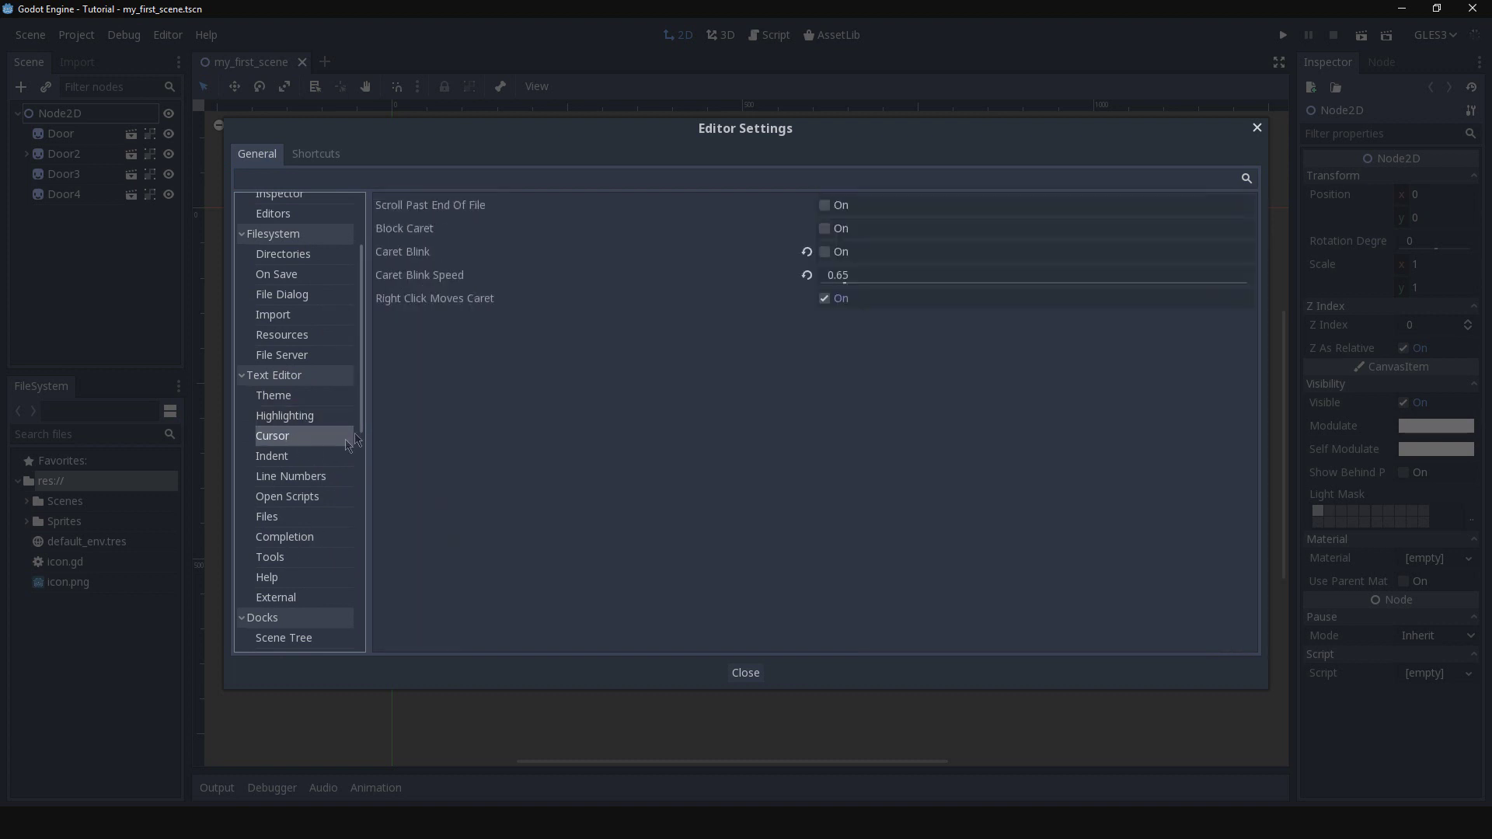
scroll(297, 439, down, 5)
click(296, 441)
click(303, 460)
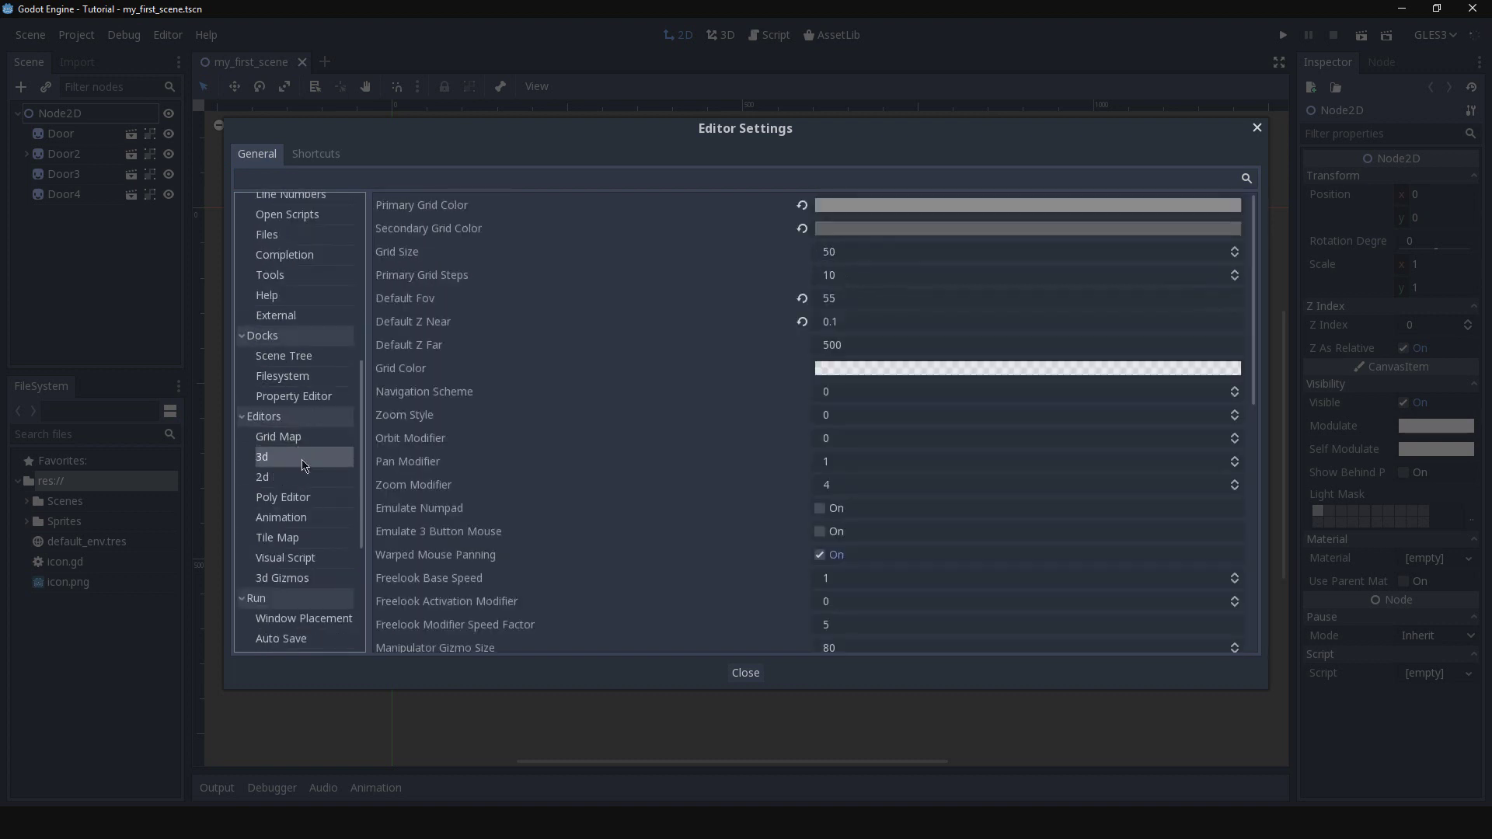
click(314, 478)
scroll(313, 480, down, 3)
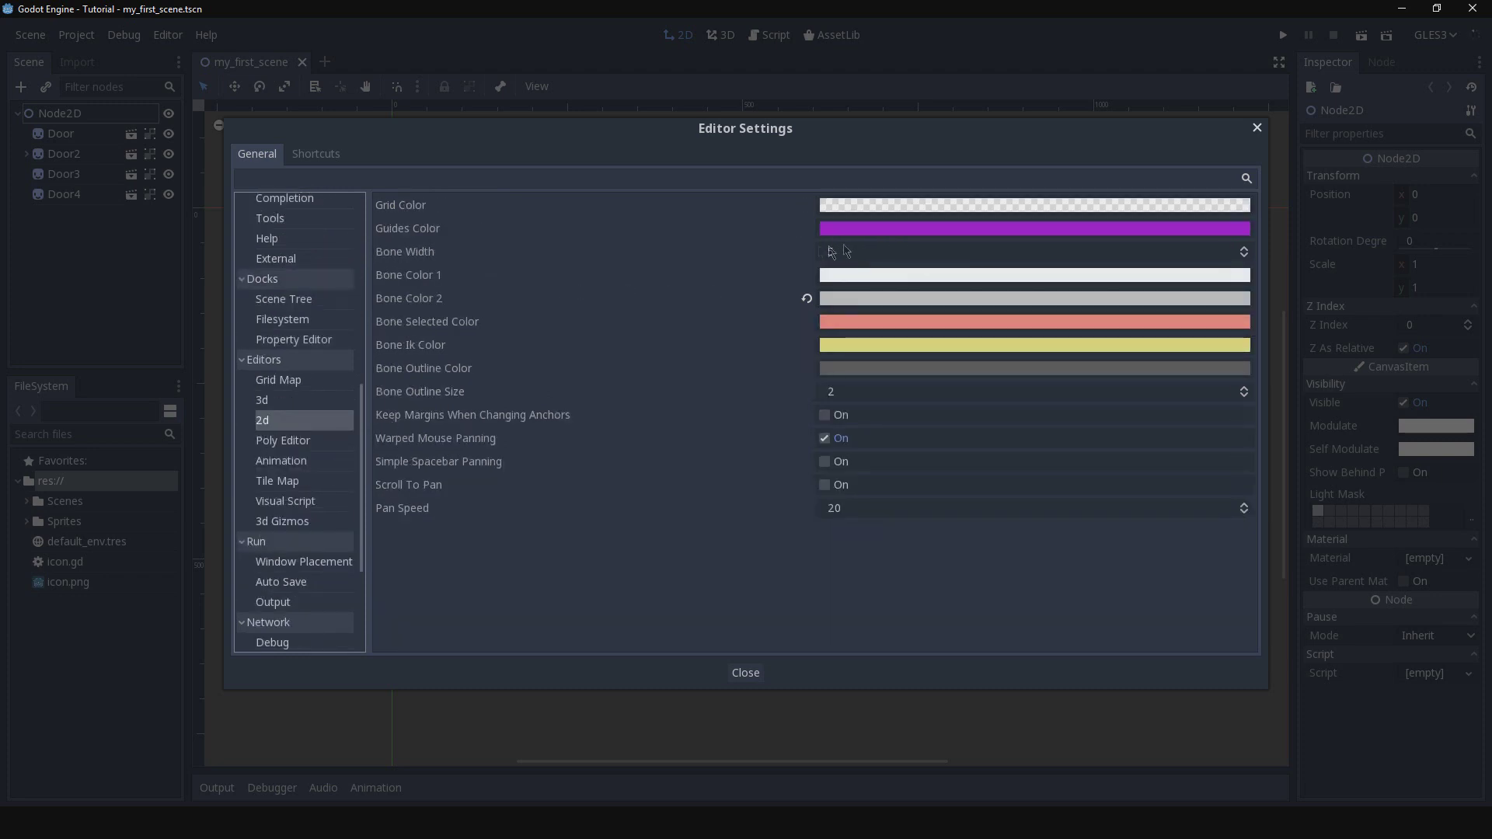
scroll(272, 434, down, 4)
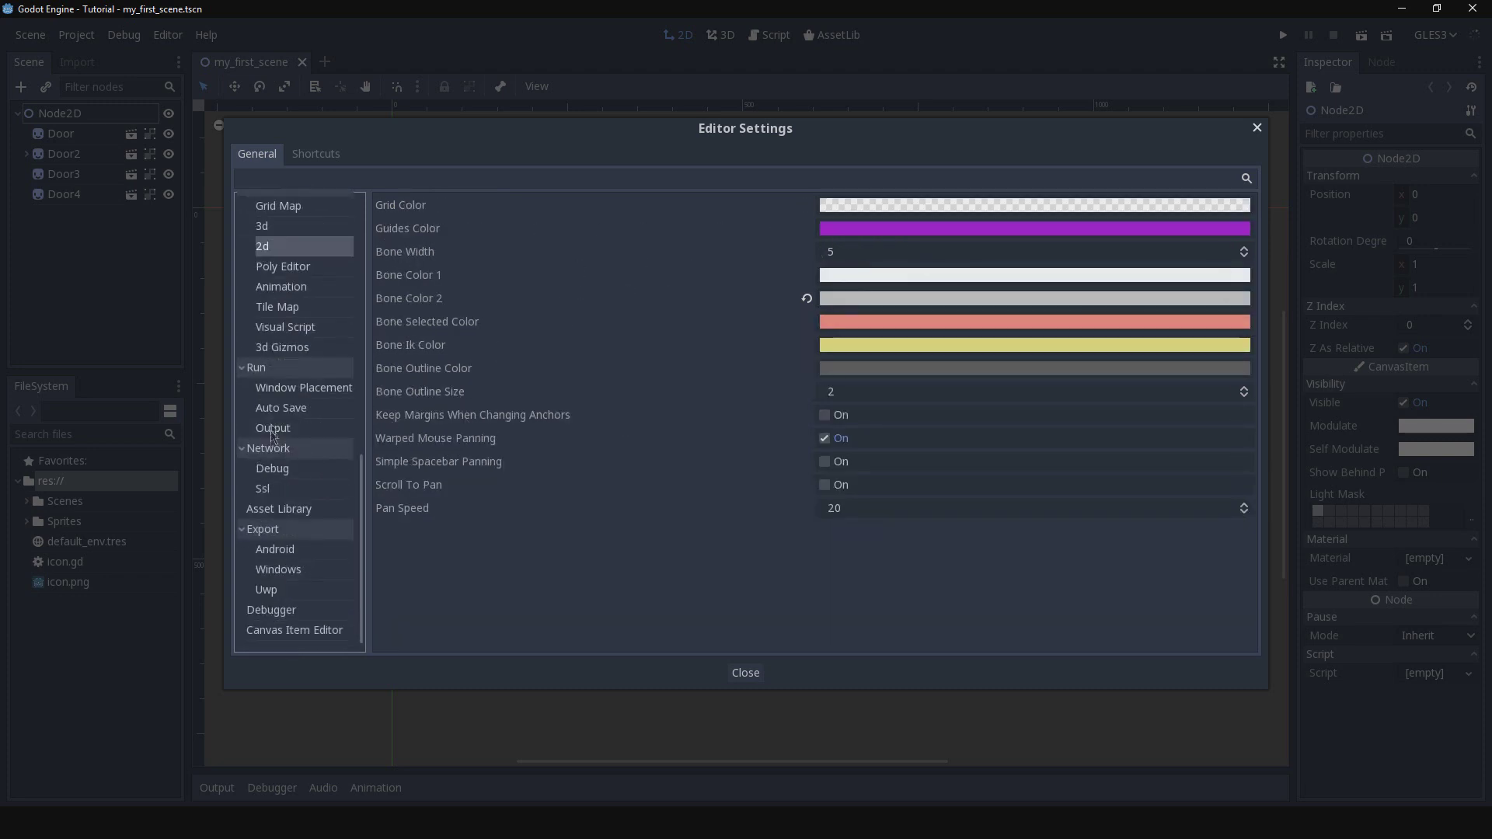
click(322, 553)
click(305, 574)
click(301, 610)
click(299, 629)
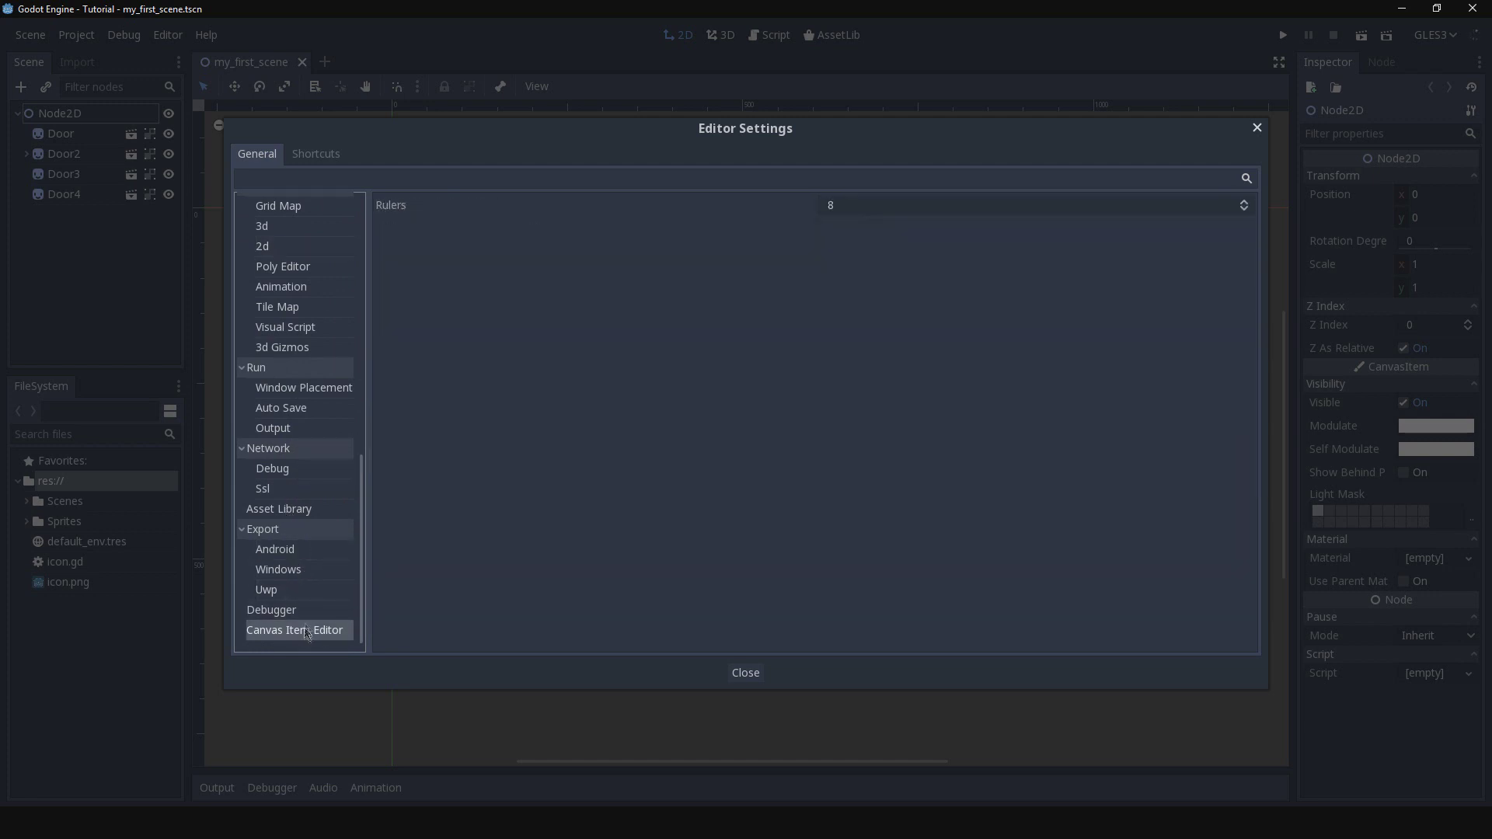
scroll(295, 467, up, 15)
click(289, 229)
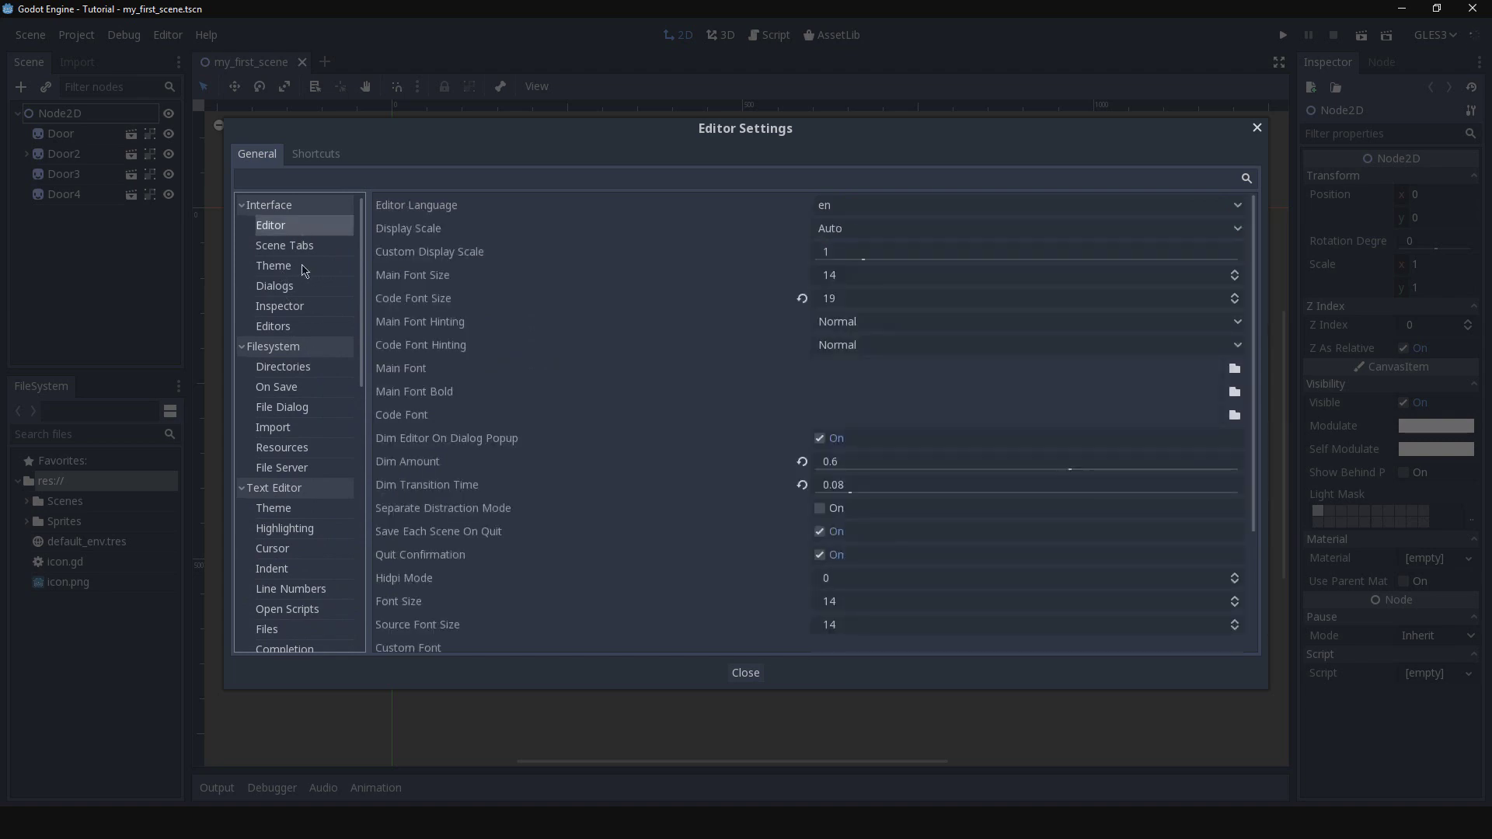
scroll(552, 482, down, 4)
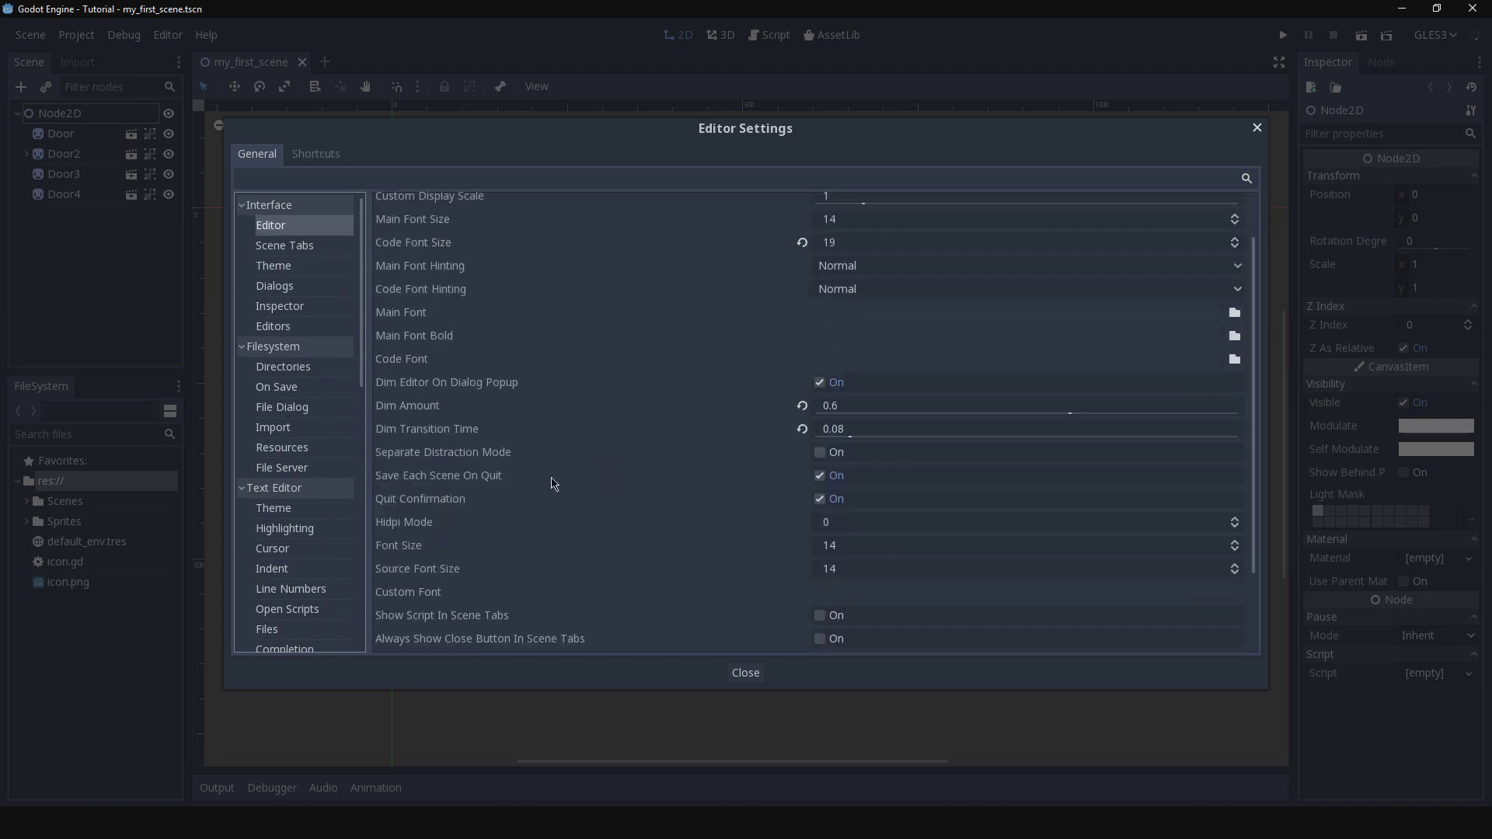
scroll(571, 439, up, 4)
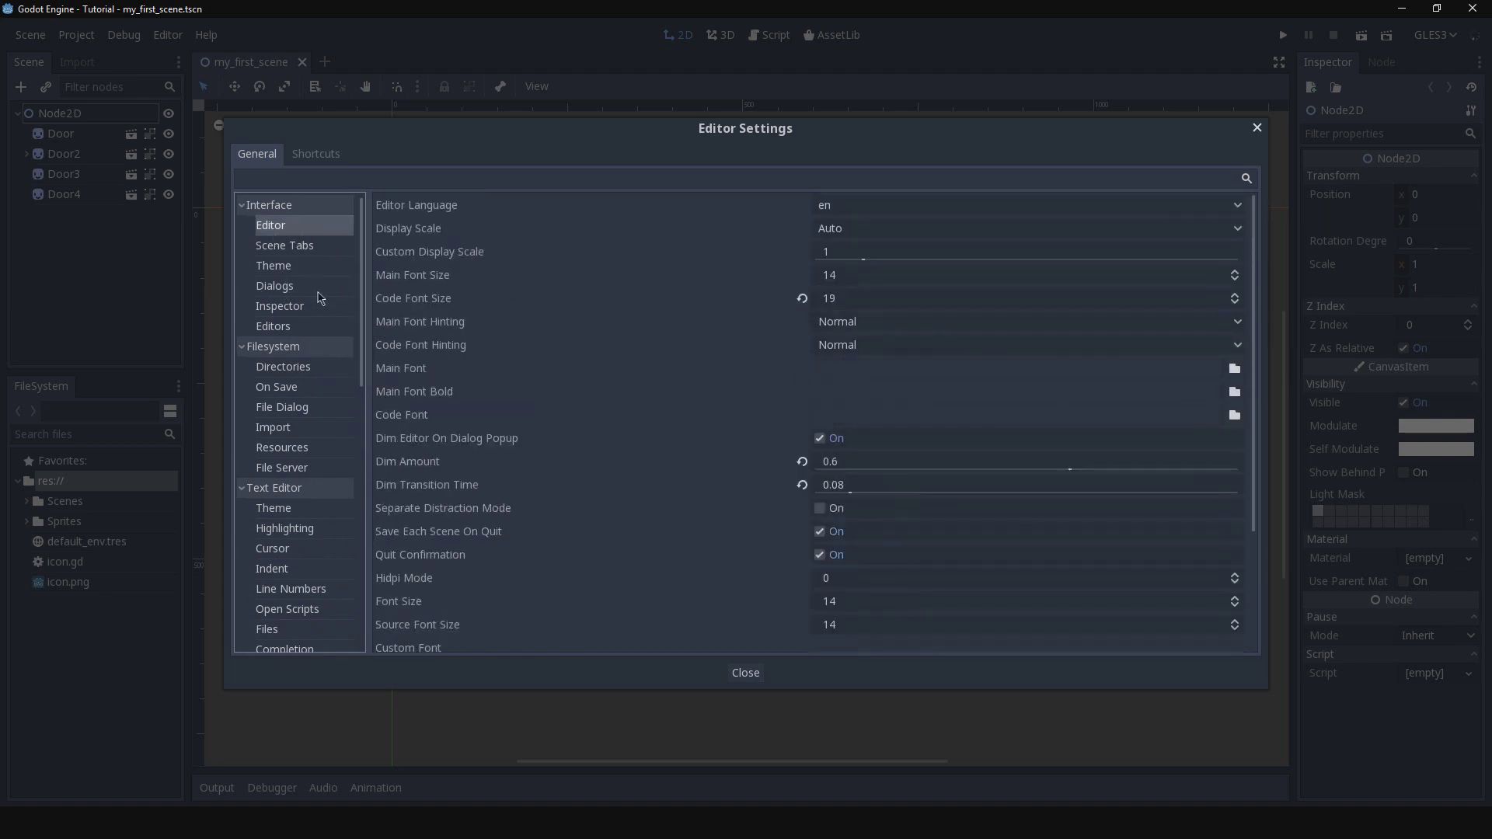
click(309, 265)
click(316, 286)
Close Editor Settings with Escape, then open and dismiss the Debug menu
key(Escape)
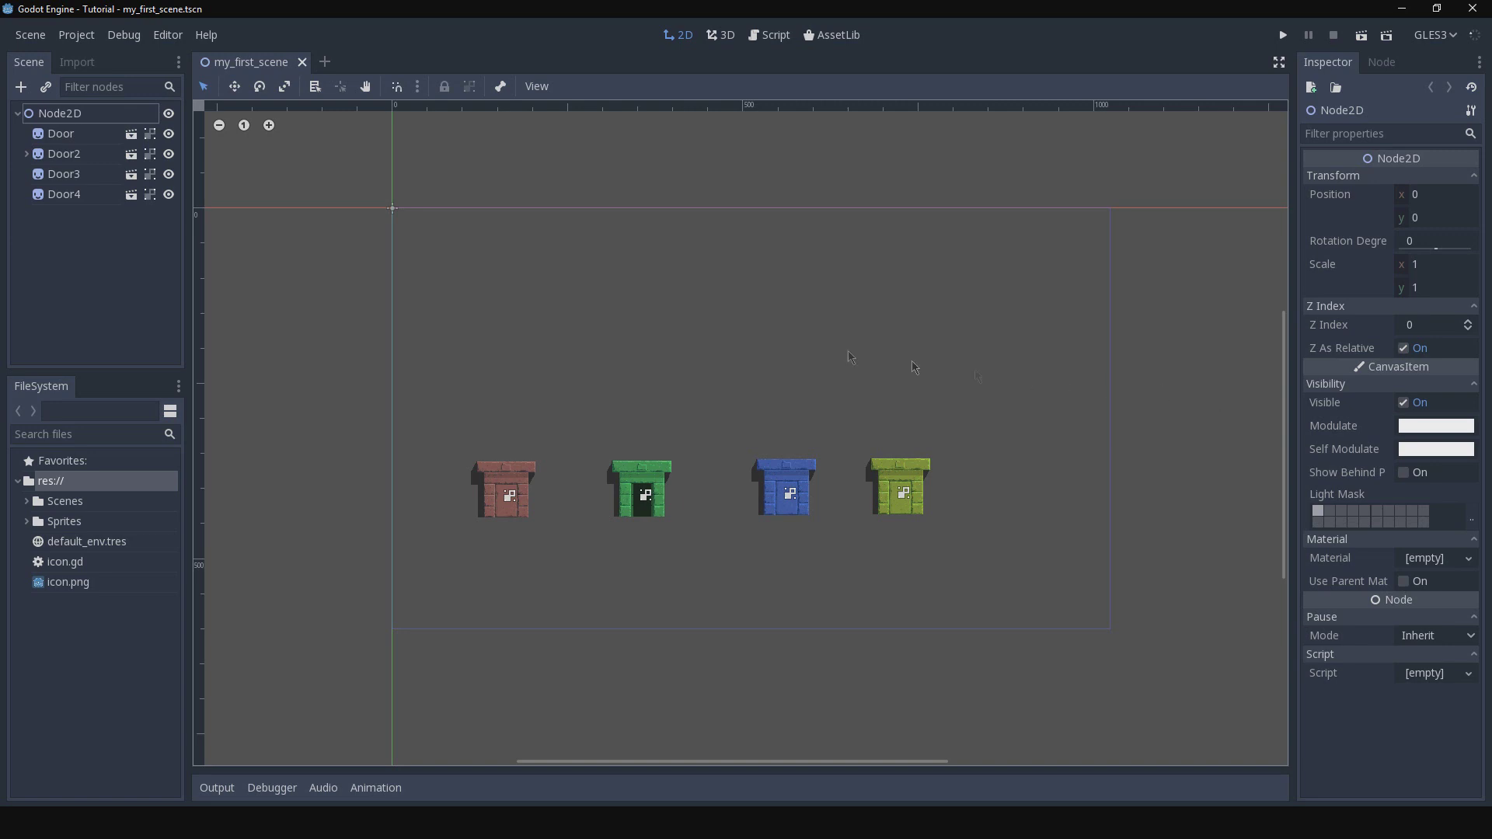
click(123, 35)
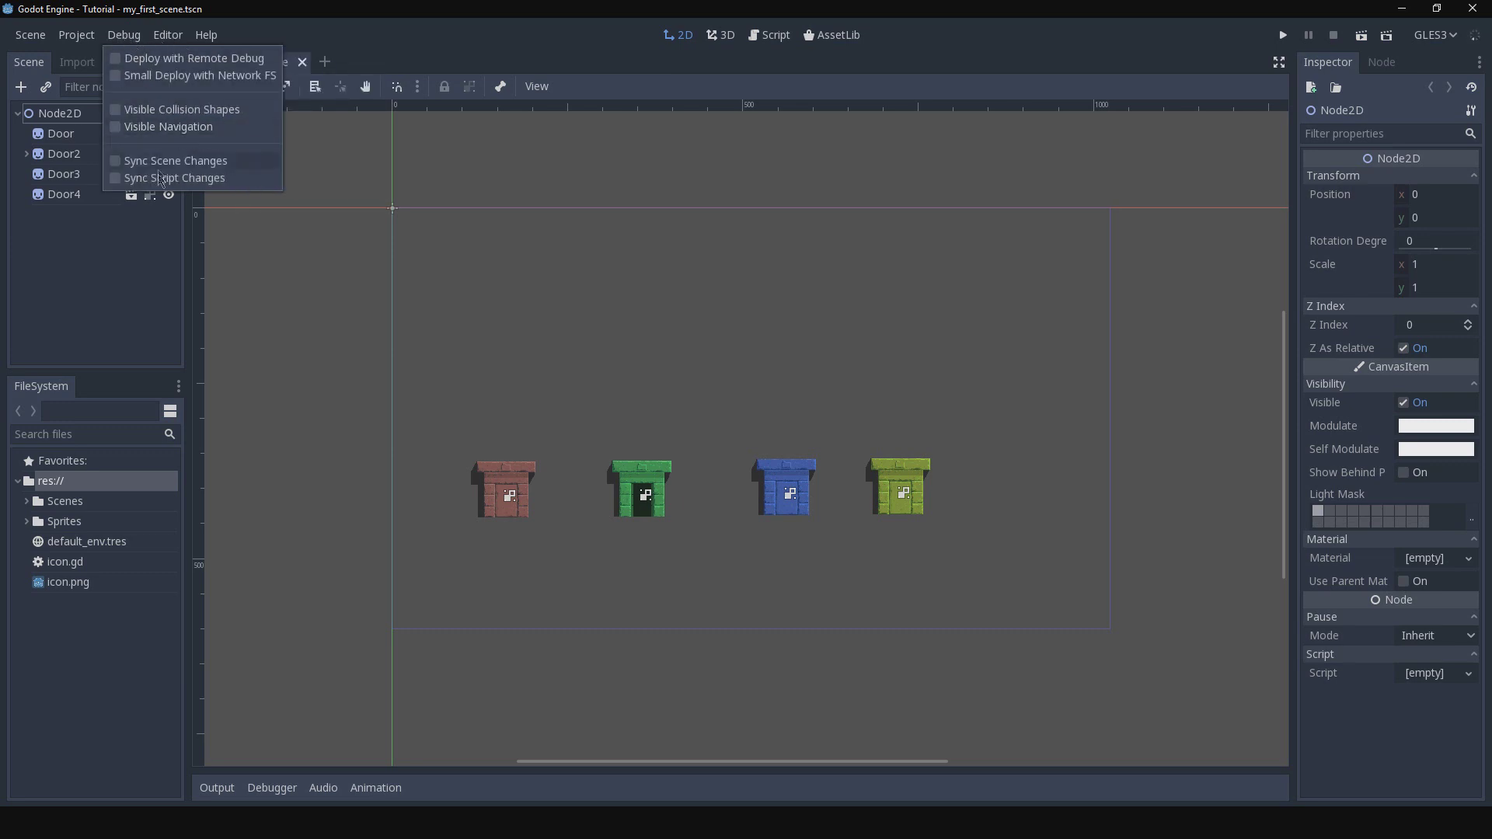
click(312, 356)
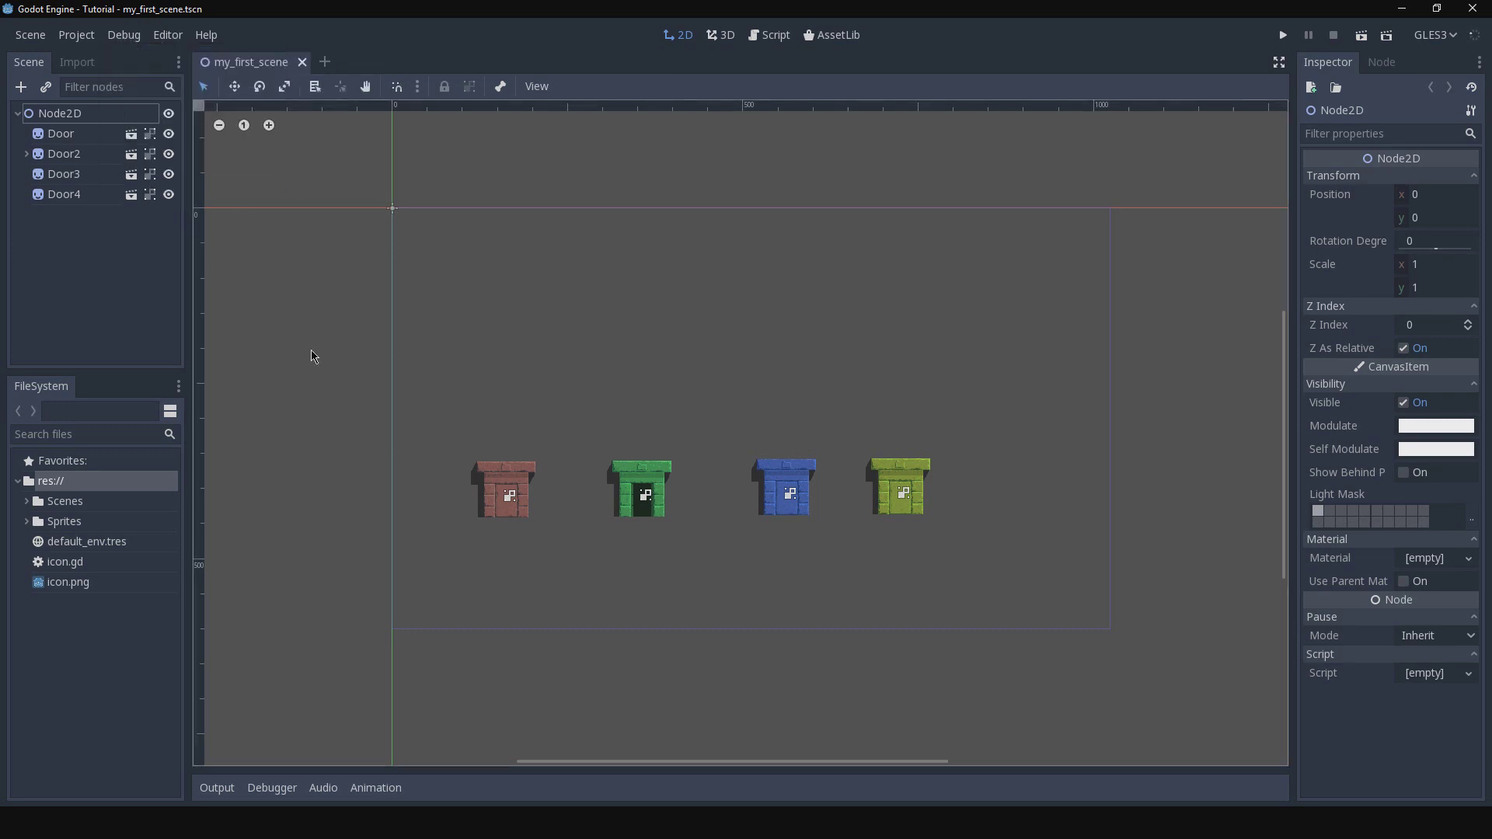